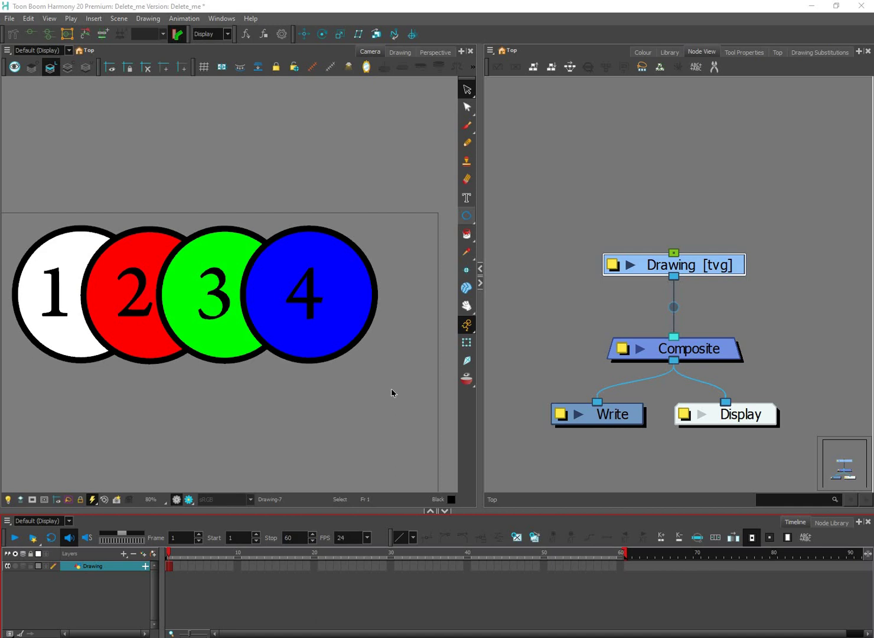
- Move the Drawing node slightly higher above the Composite node in the node network
scroll(392, 379, down, 1)
scroll(416, 250, down, 1)
drag(387, 447, 418, 382)
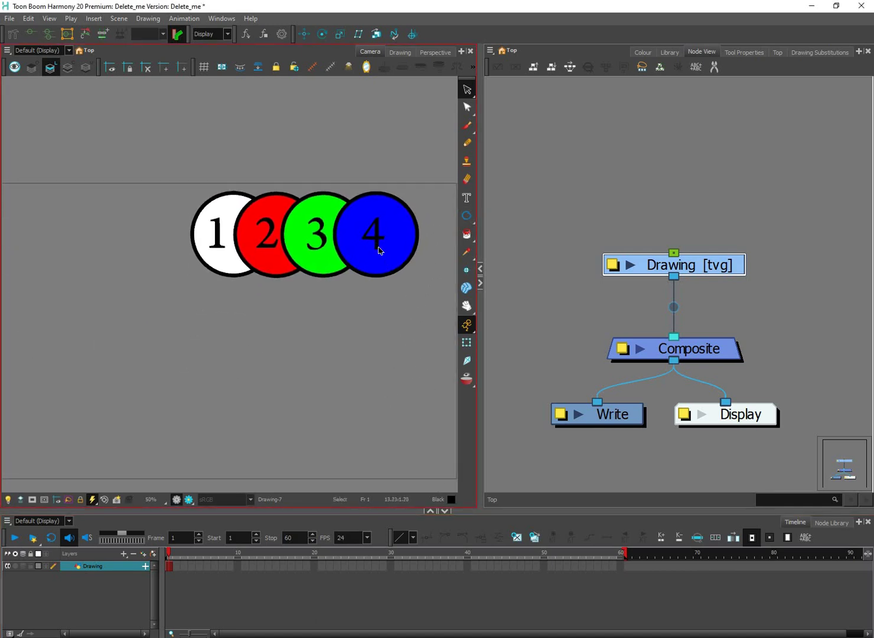
scroll(391, 292, up, 1)
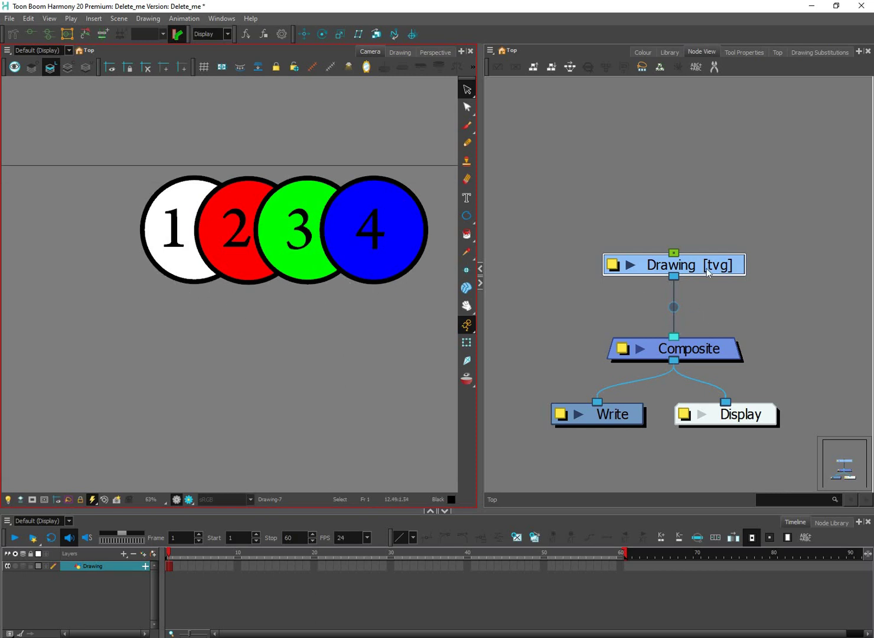
mouse_move(674, 335)
mouse_down()
mouse_move(716, 298)
mouse_move(728, 306)
mouse_move(711, 263)
mouse_move(721, 263)
mouse_move(687, 259)
mouse_move(707, 249)
mouse_move(706, 241)
mouse_move(677, 255)
mouse_move(677, 328)
mouse_move(693, 329)
mouse_move(674, 337)
mouse_up()
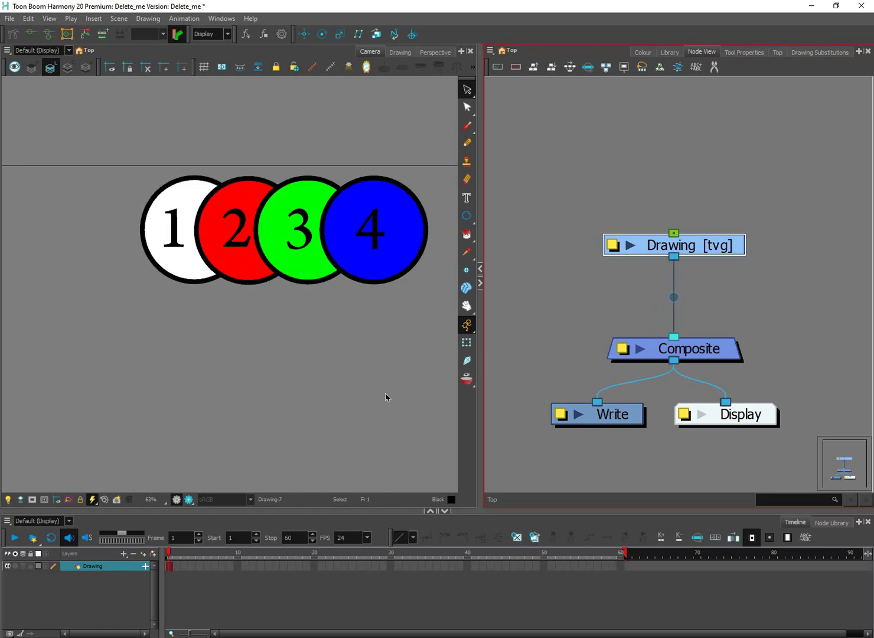
click(392, 358)
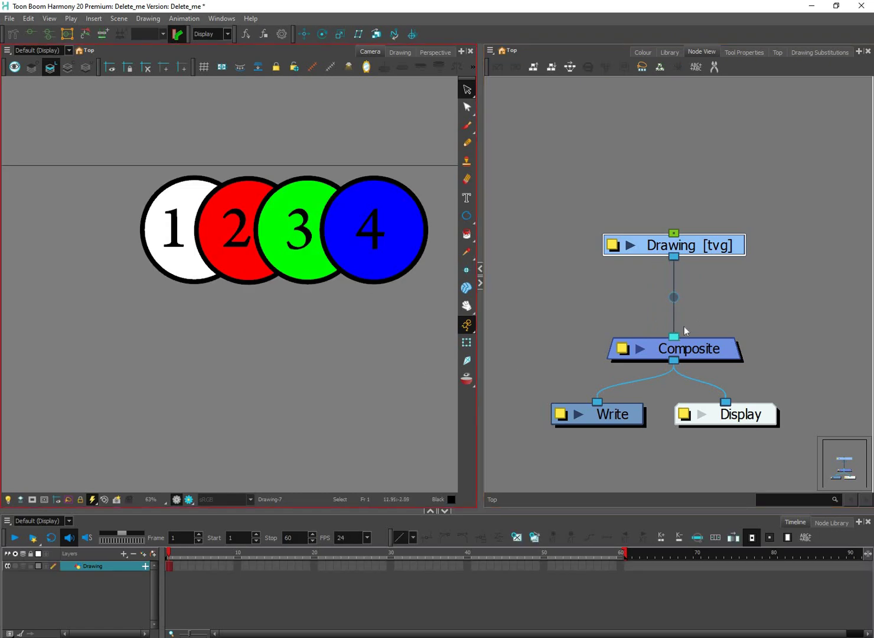
- Disconnect the Drawing node from the Composite node and undo the disconnection
middle_click(714, 323)
key(x)
drag(704, 272, 653, 317)
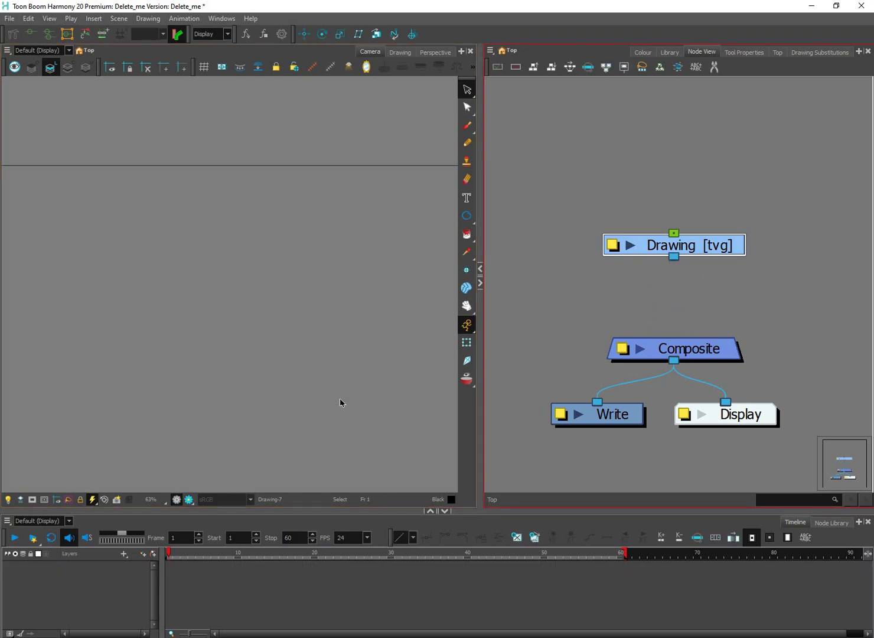
click(312, 346)
click(706, 350)
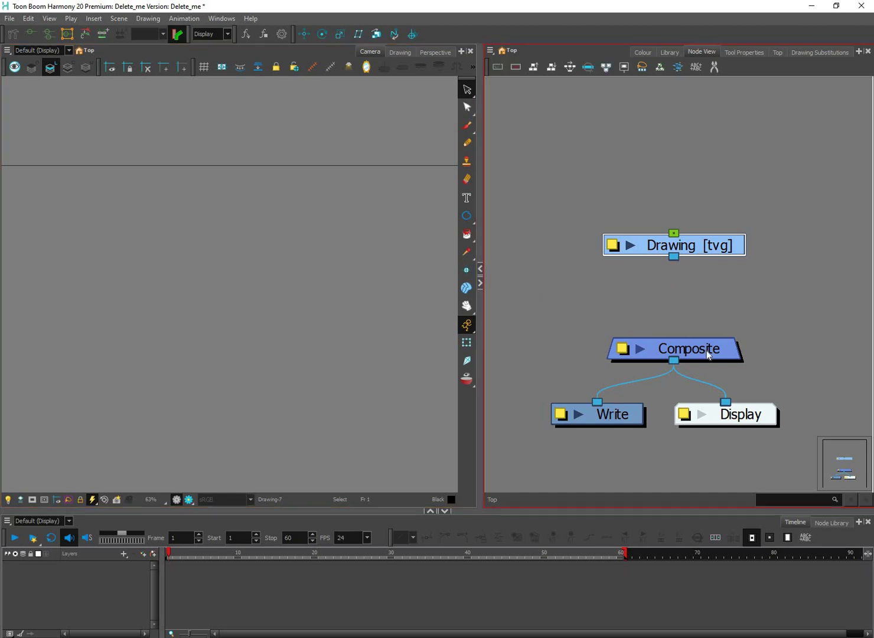
key(ctrl+z)
- Draw a black-outlined circle with the Ellipse tool below the blue circle numbered 4
drag(388, 387, 358, 446)
scroll(398, 329, down, 2)
scroll(387, 373, up, 1)
scroll(387, 376, up, 1)
drag(446, 224, 420, 298)
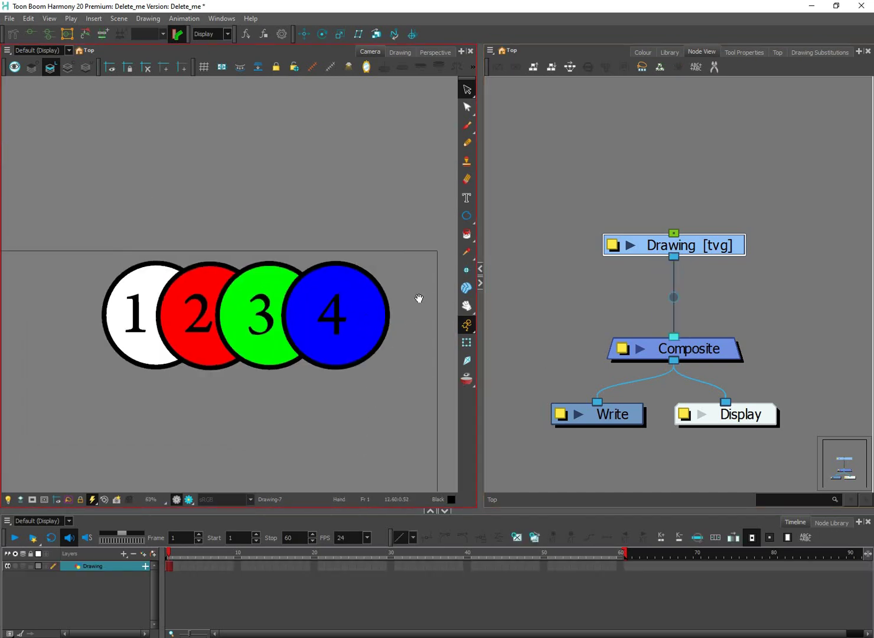
scroll(381, 390, up, 2)
mouse_move(258, 426)
mouse_down()
mouse_move(284, 339)
mouse_move(390, 450)
mouse_up()
click(466, 215)
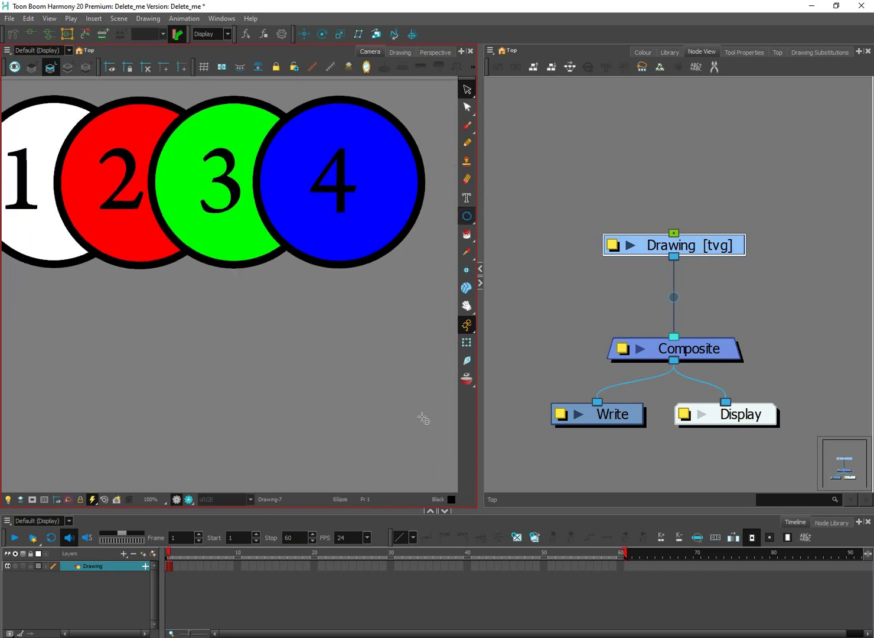
- Fill the new circle with the Green colour from the Delete_me palette using the Paint tool
click(643, 52)
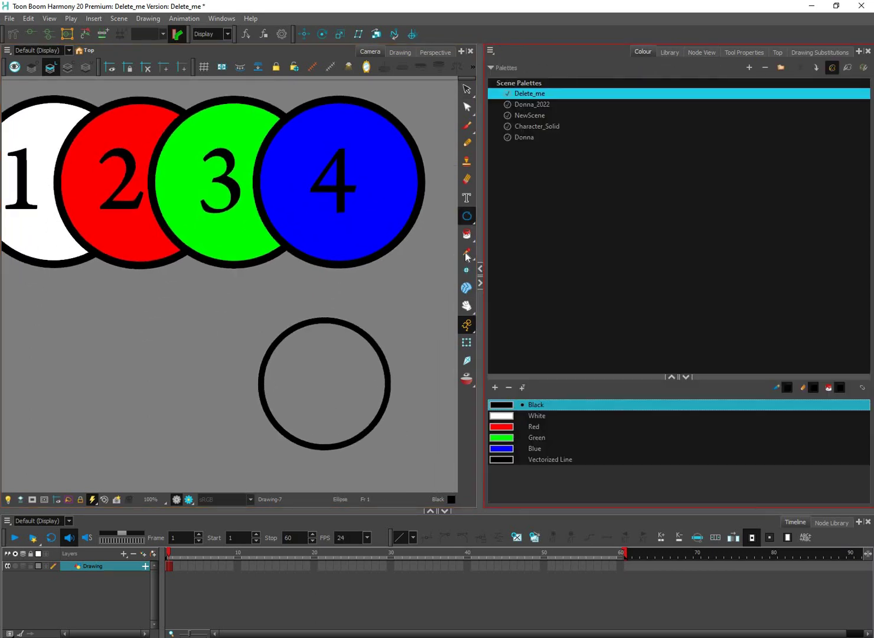
click(512, 438)
click(467, 234)
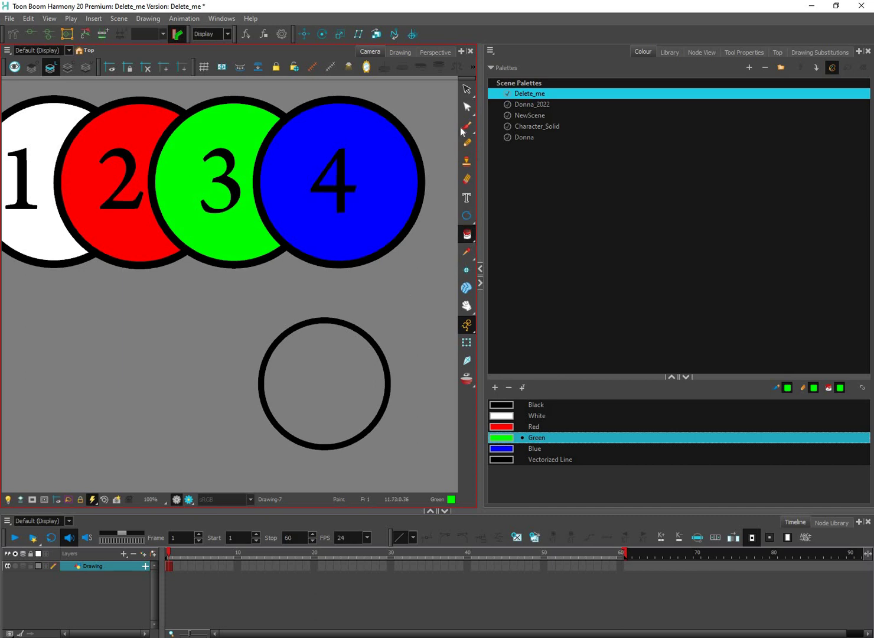
click(324, 383)
- Move the new circle's black outline off its green fill with the Select tool and undo the move
click(465, 94)
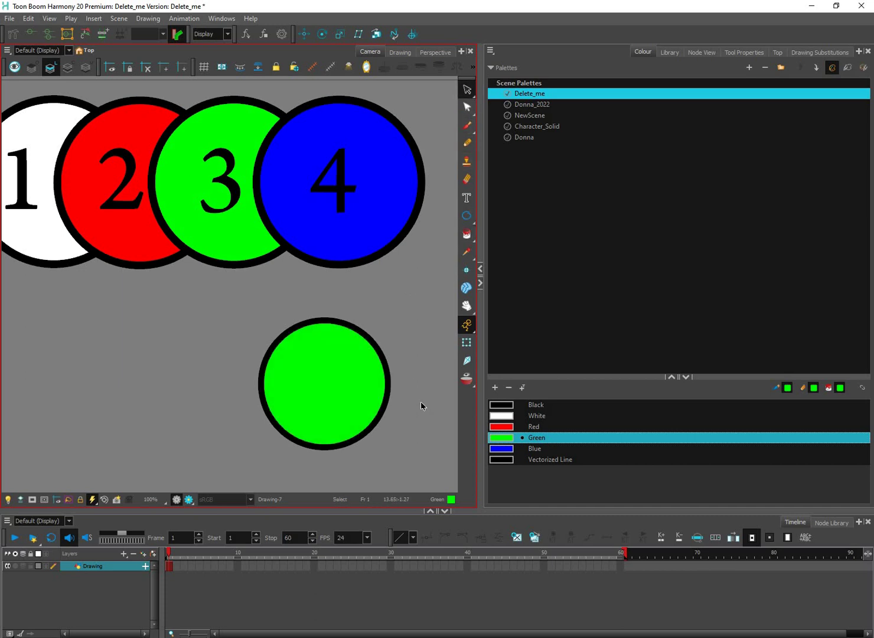
drag(380, 418, 289, 424)
drag(418, 423, 408, 430)
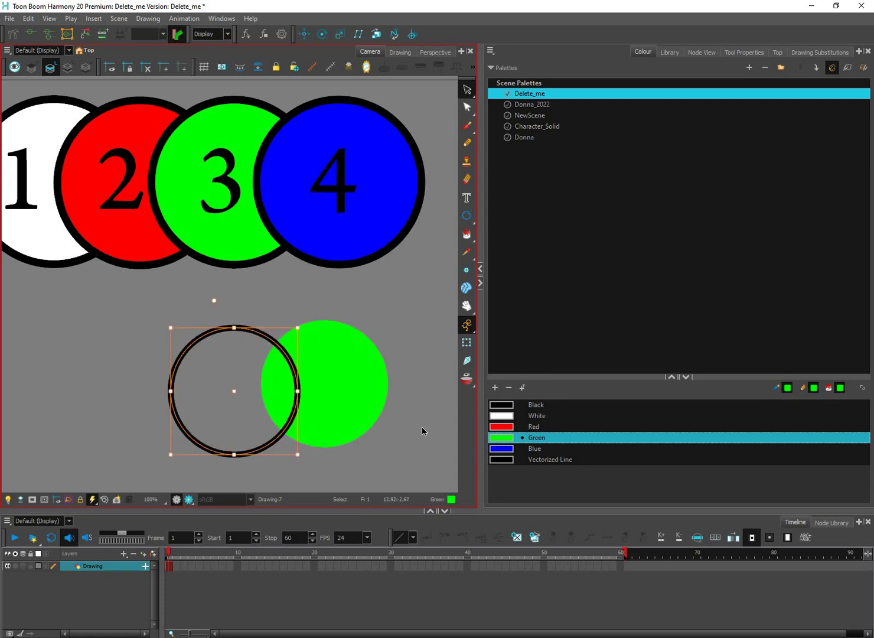
key(ctrl+z)
- Shift the new circle's green fill away from its black outline and undo the move
click(400, 422)
scroll(388, 421, up, 1)
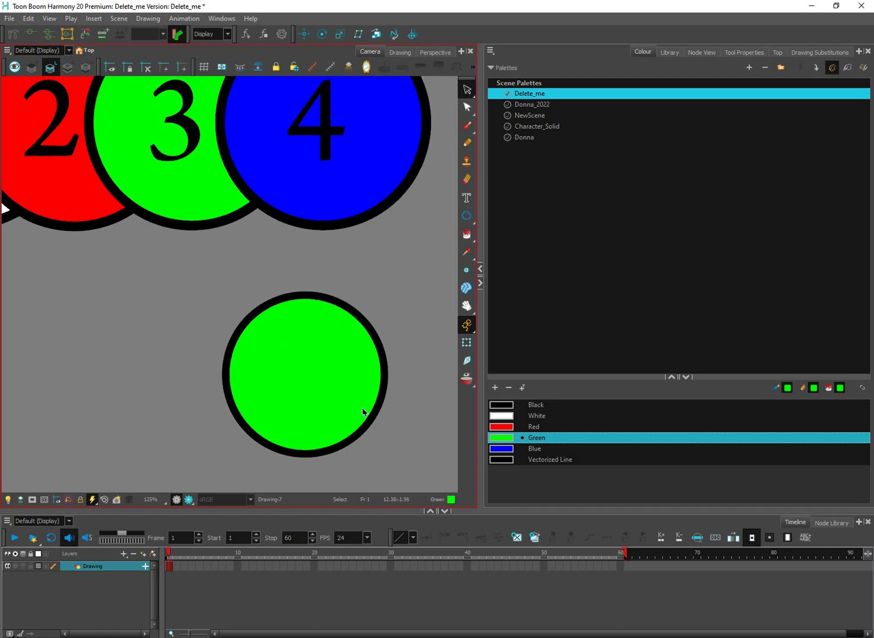
key(ctrl+shift+z)
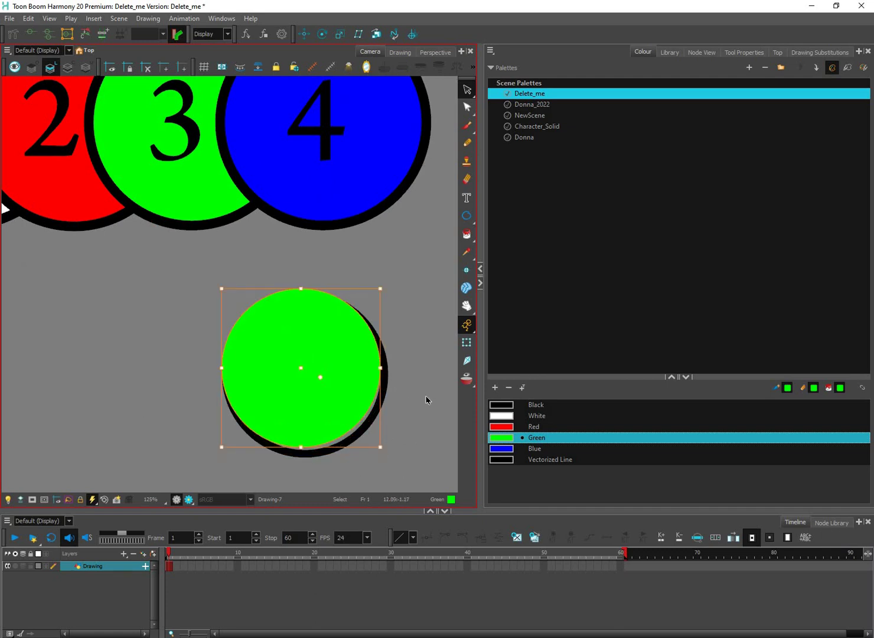
key(ctrl+z)
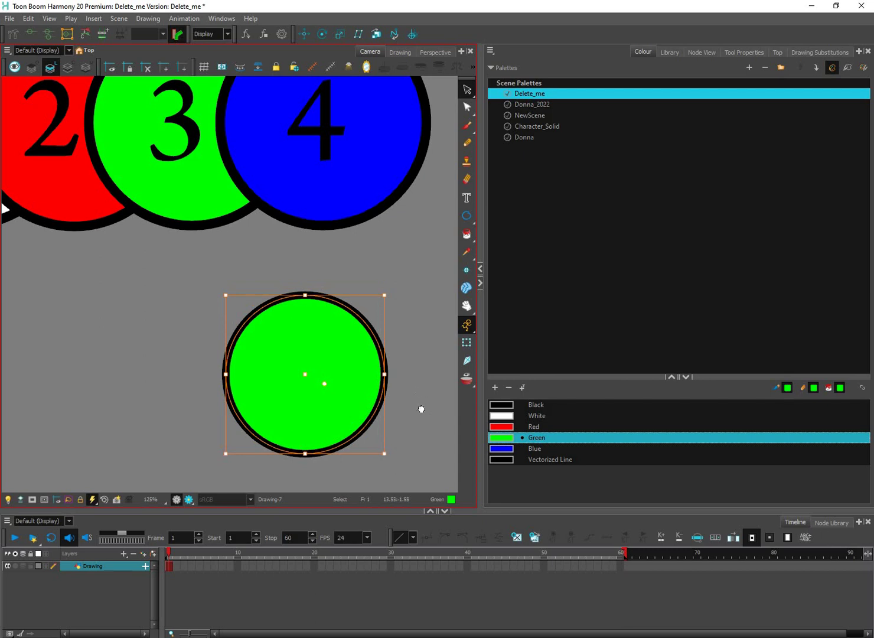
- Delete the unnumbered green circle, including both its outline and its fill
click(419, 395)
scroll(419, 395, down, 2)
click(407, 392)
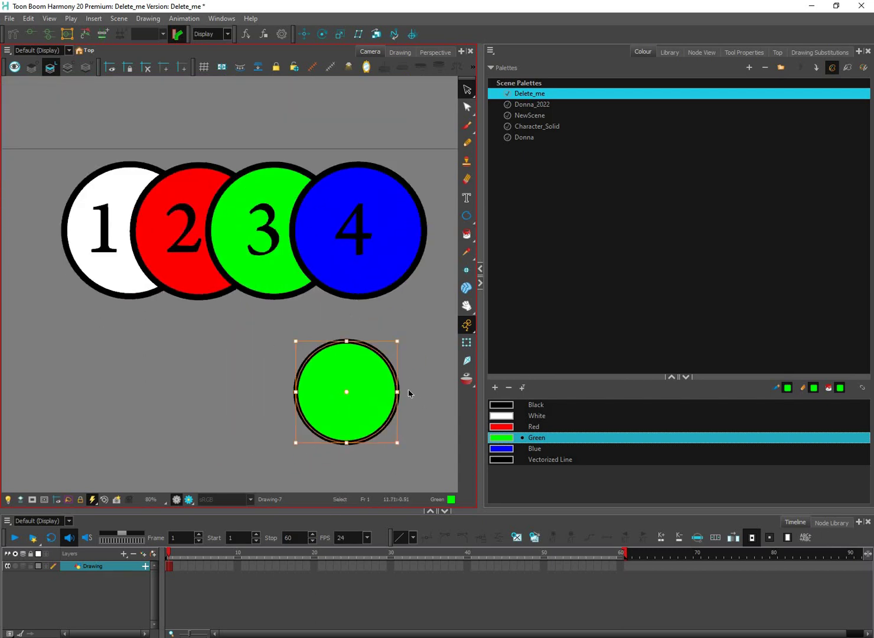
key(Delete)
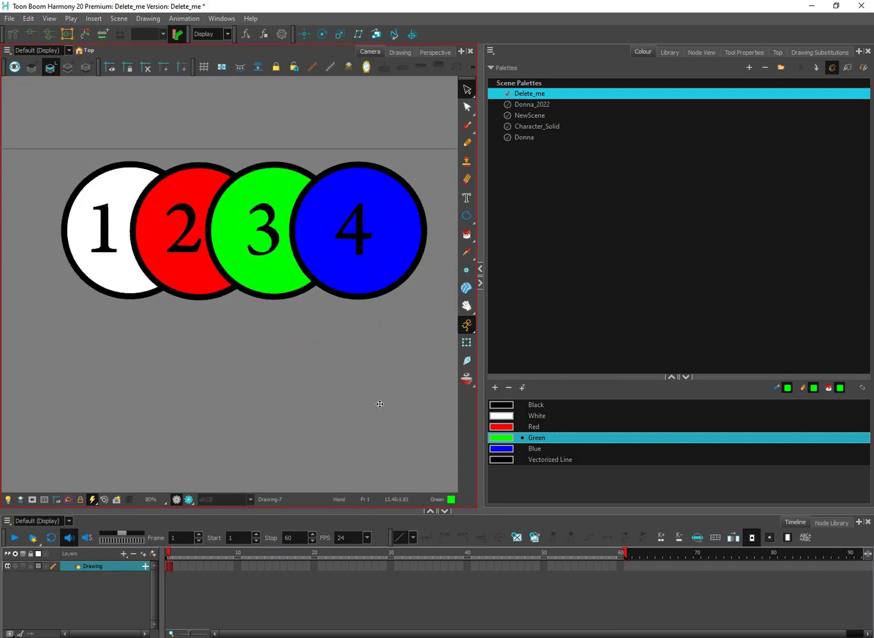
- Move the blue circle without its number 4, undo the move and clear the selection
drag(379, 404, 343, 482)
drag(321, 243, 327, 293)
key(ctrl+z)
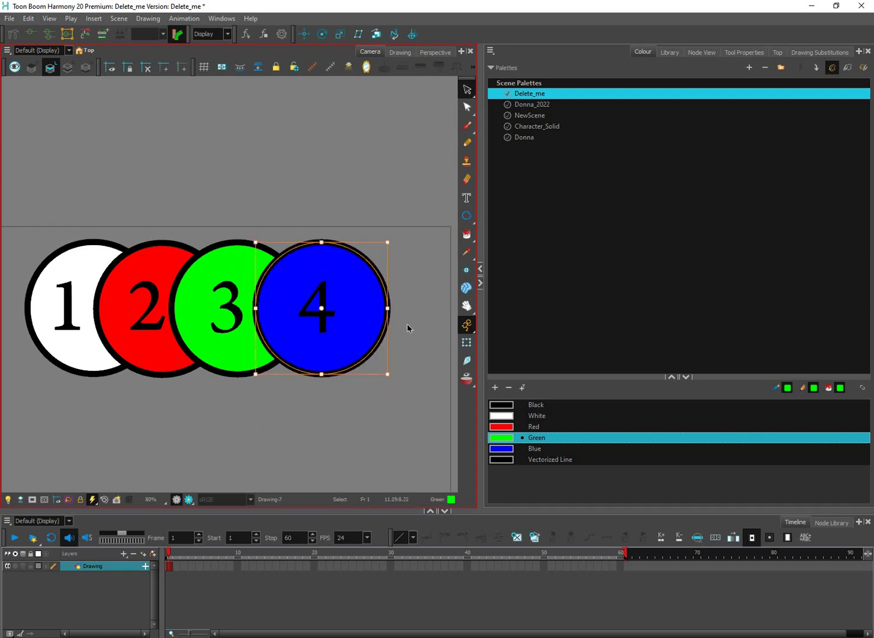
click(410, 216)
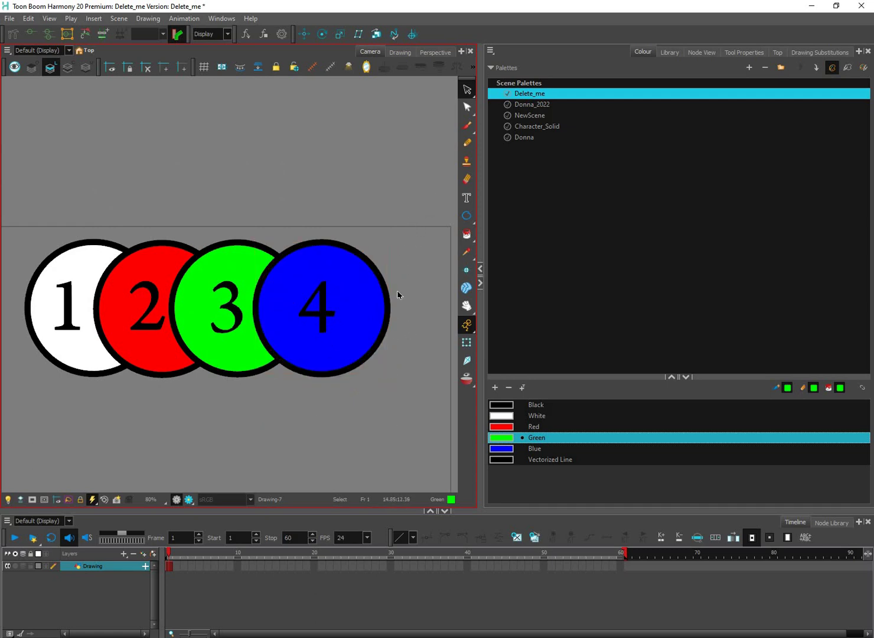
- Box-select the blue circle together with its number 4 and clear the selection
drag(397, 290, 269, 446)
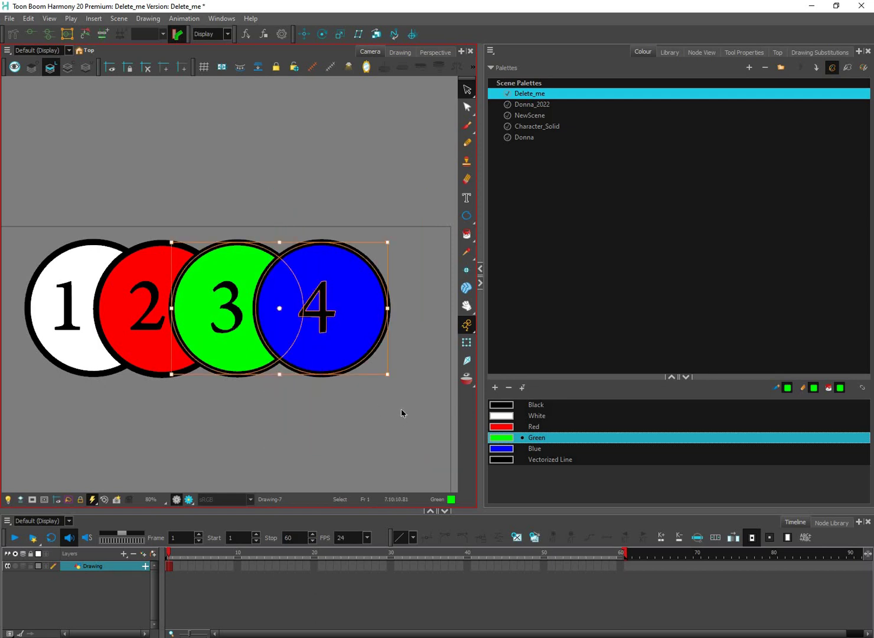
drag(423, 228, 325, 418)
drag(333, 461, 351, 350)
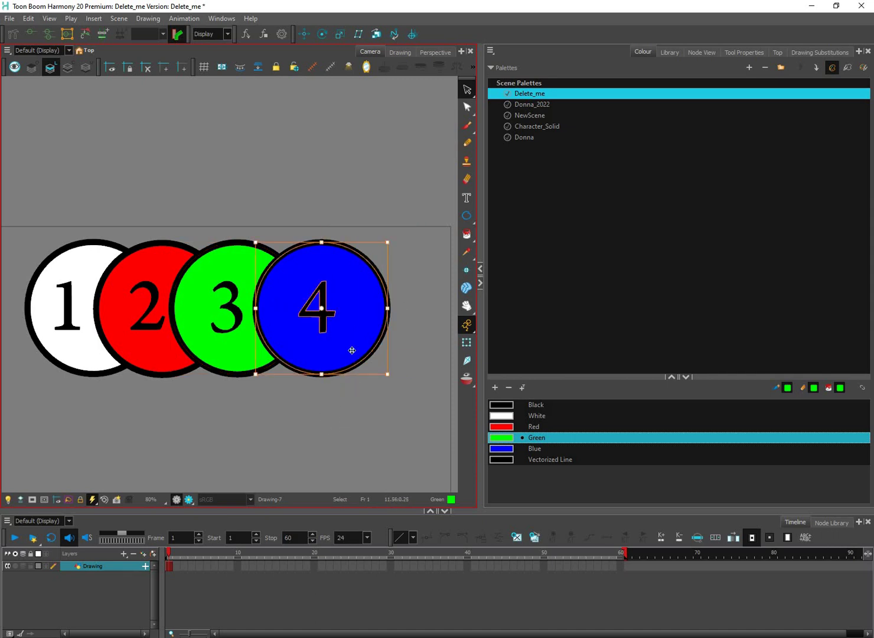
click(394, 219)
- Move the number 4 up off the blue circle, undo the move and clear the selection
drag(322, 307, 388, 223)
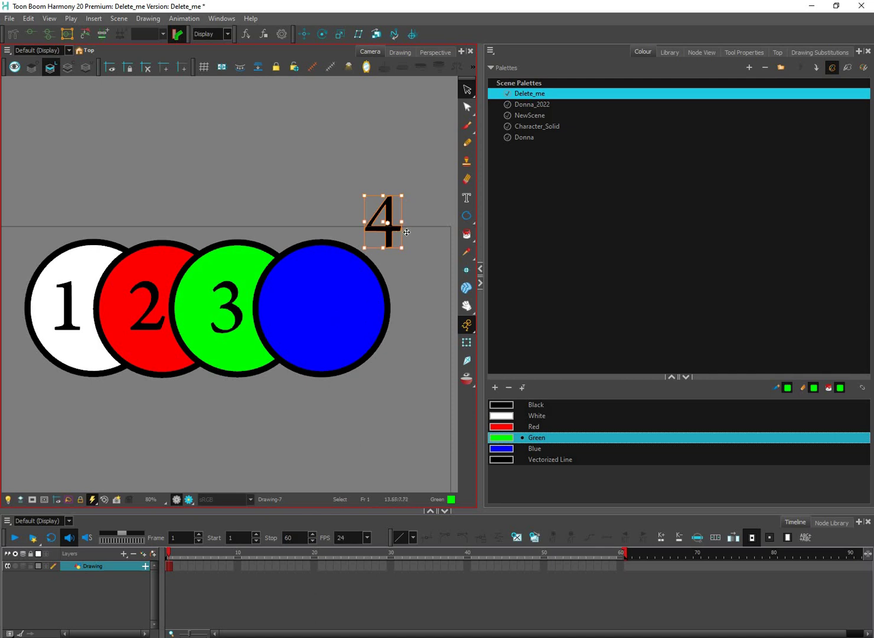
key(ctrl+z)
drag(372, 304, 398, 221)
key(ctrl+z)
click(423, 261)
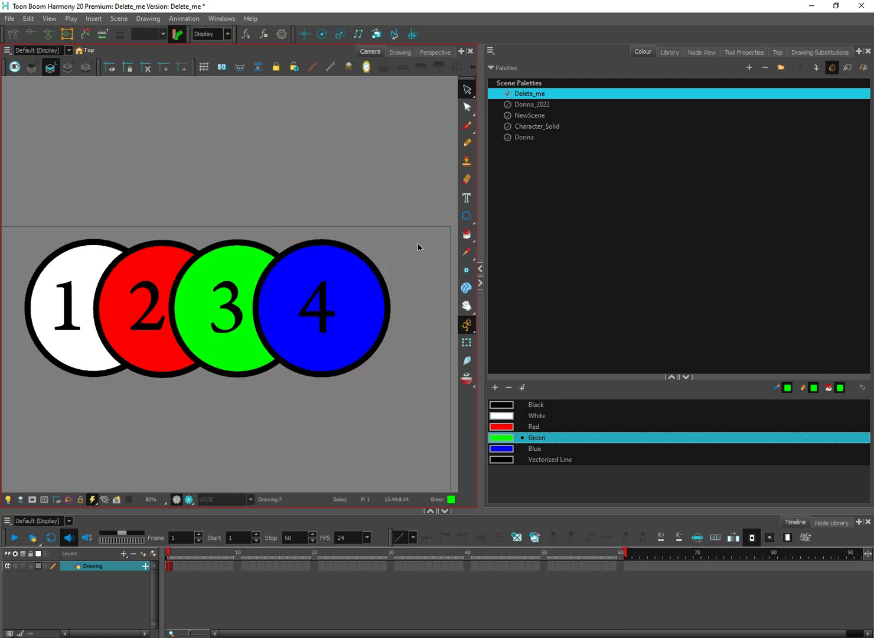
- Select the blue circle together with its number 4 and group them
drag(371, 268, 323, 439)
key(ctrl+z)
click(329, 424)
right_click(391, 476)
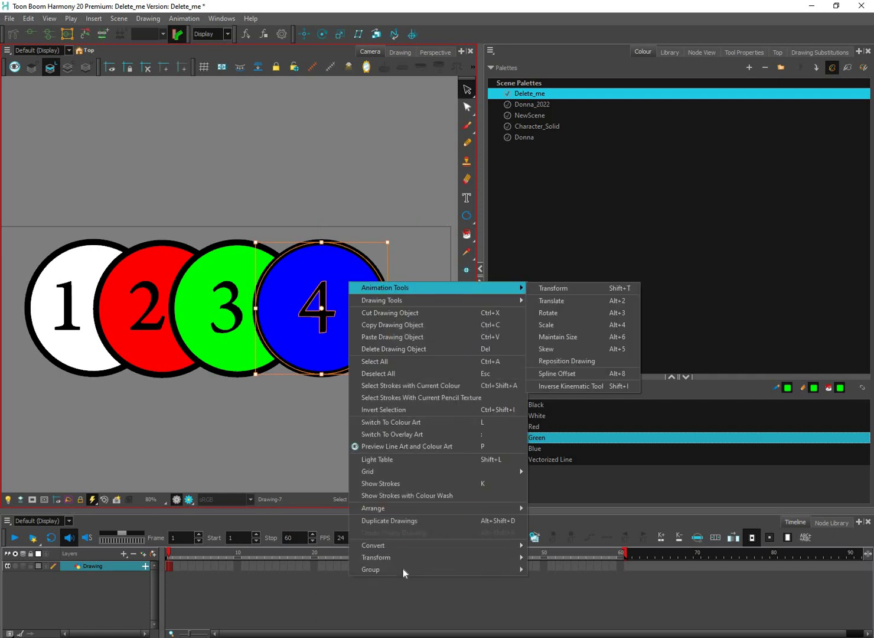
mouse_move(407, 569)
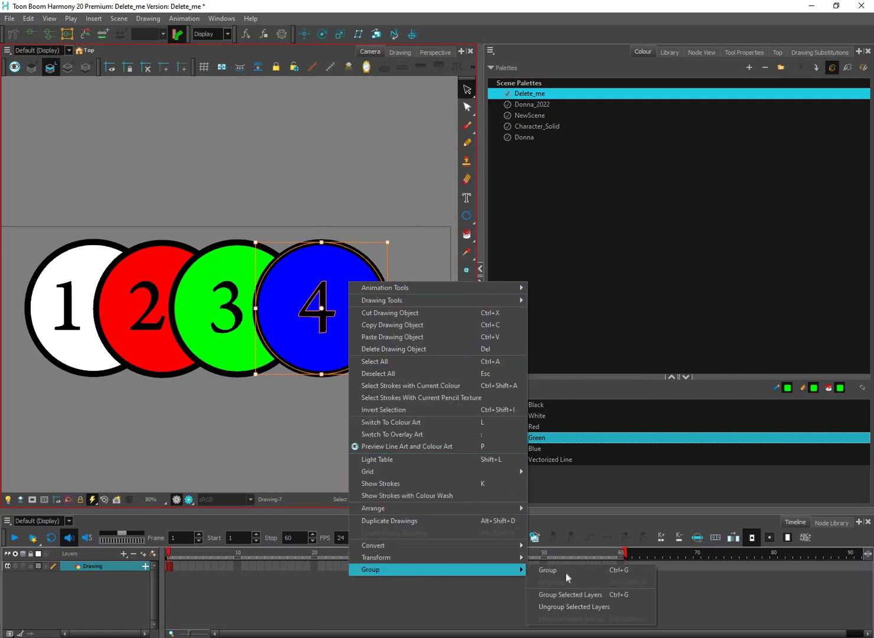
click(631, 570)
- Move the grouped blue circle and number 4 away from the row, undo the move and deselect the group
drag(325, 313, 393, 248)
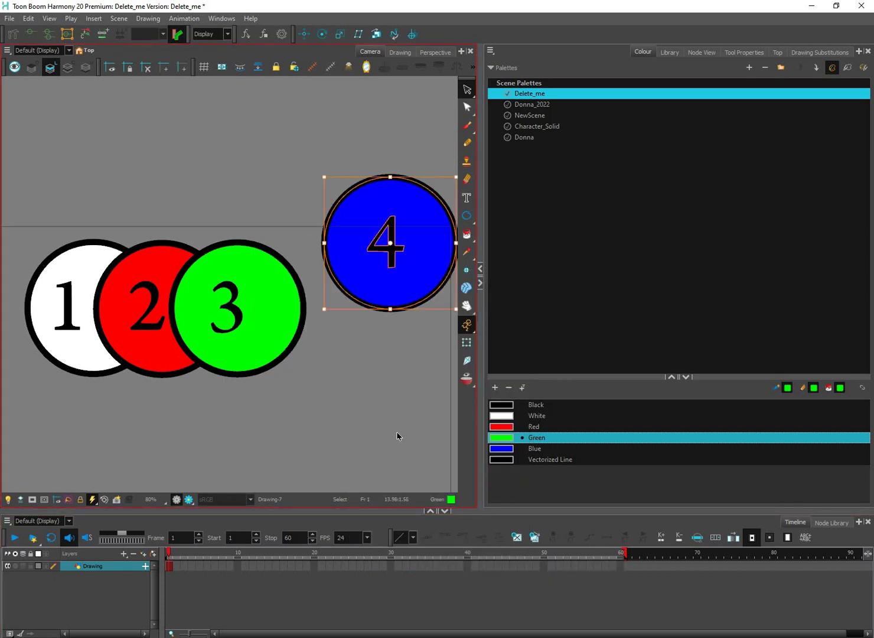
key(ctrl+z)
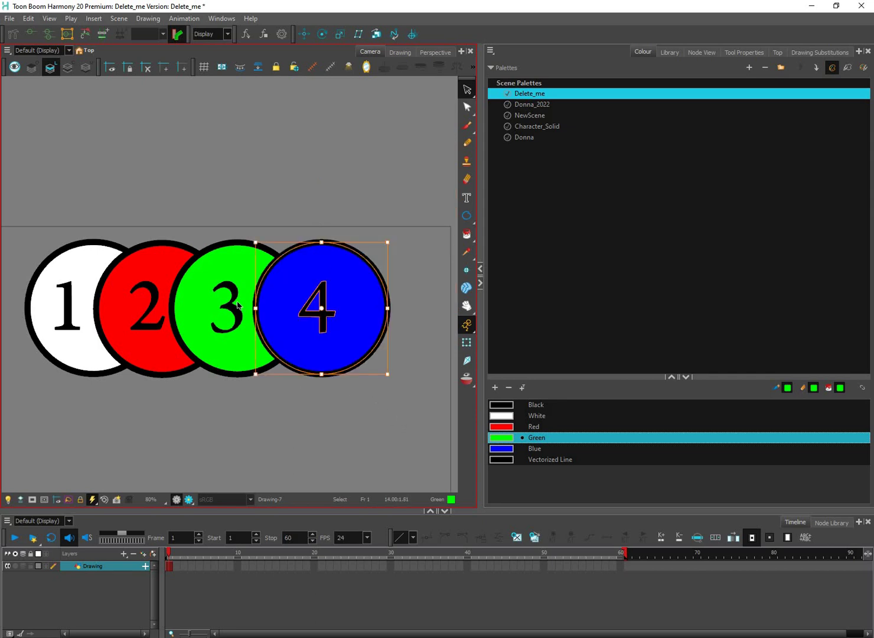
key(Escape)
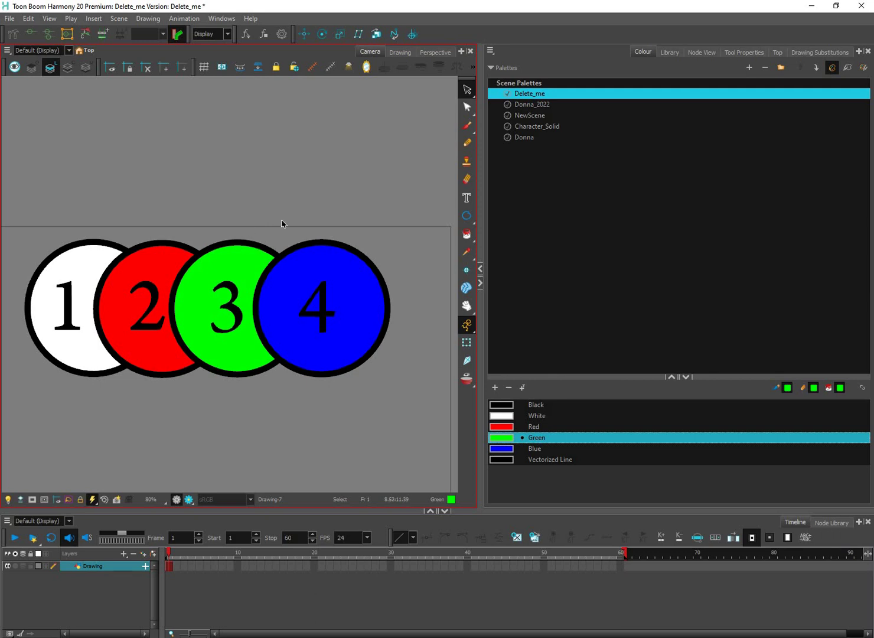
- Select the green circle without its number 3 and clear the selection
key(ctrl+z)
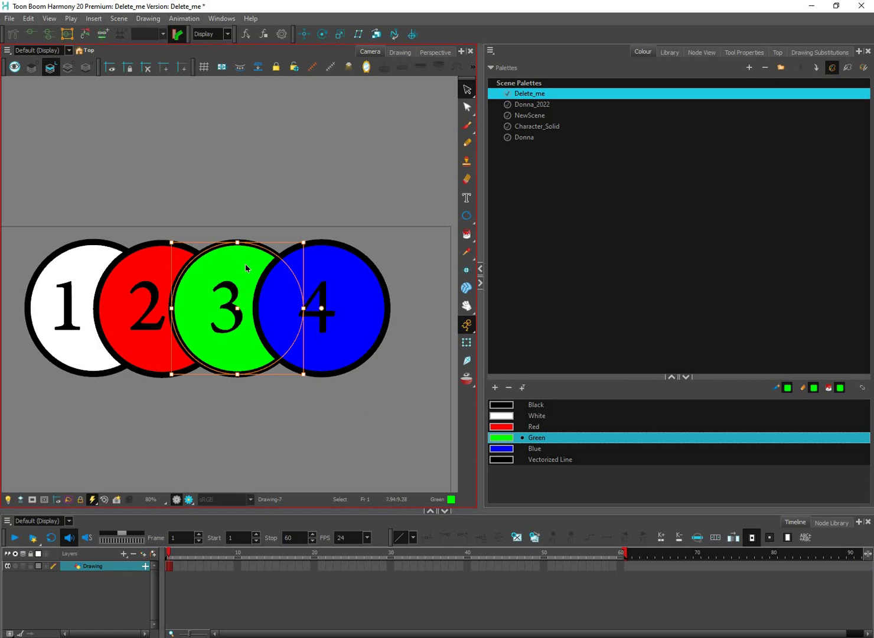
key(Escape)
click(239, 308)
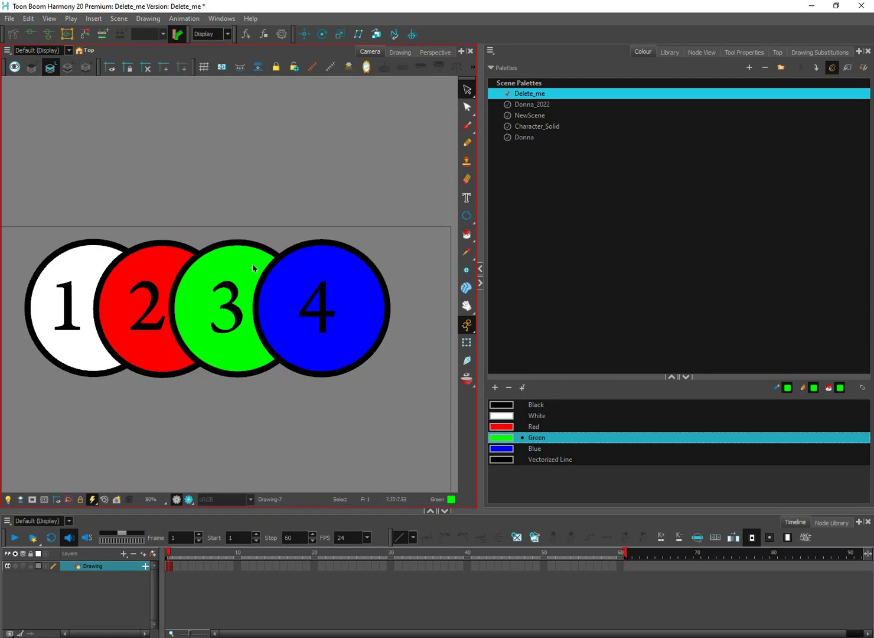
- Toggle the green circle and its number 3 in and out of the selection until only the circle is selected
shift+click(271, 249)
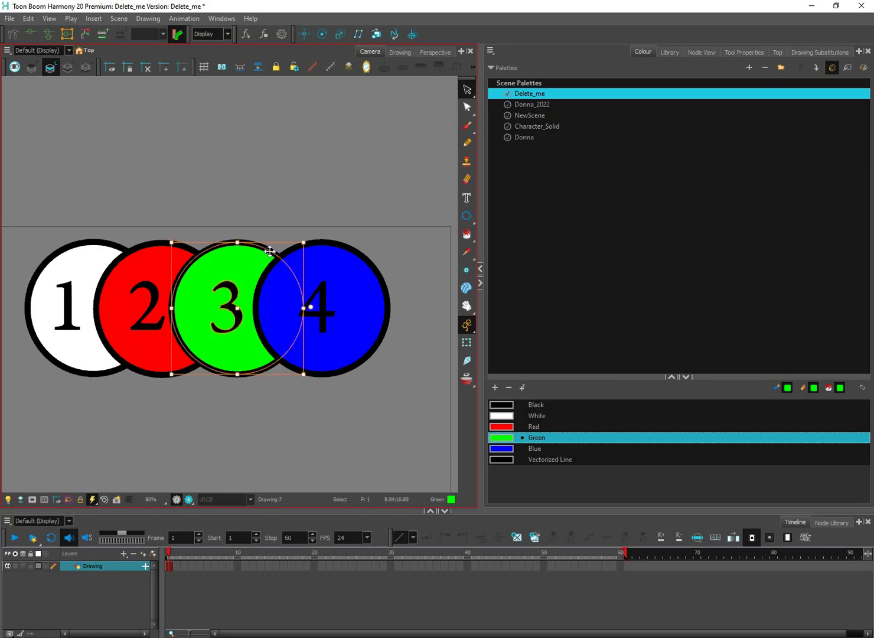
shift+click(270, 250)
shift+click(258, 261)
shift+click(266, 251)
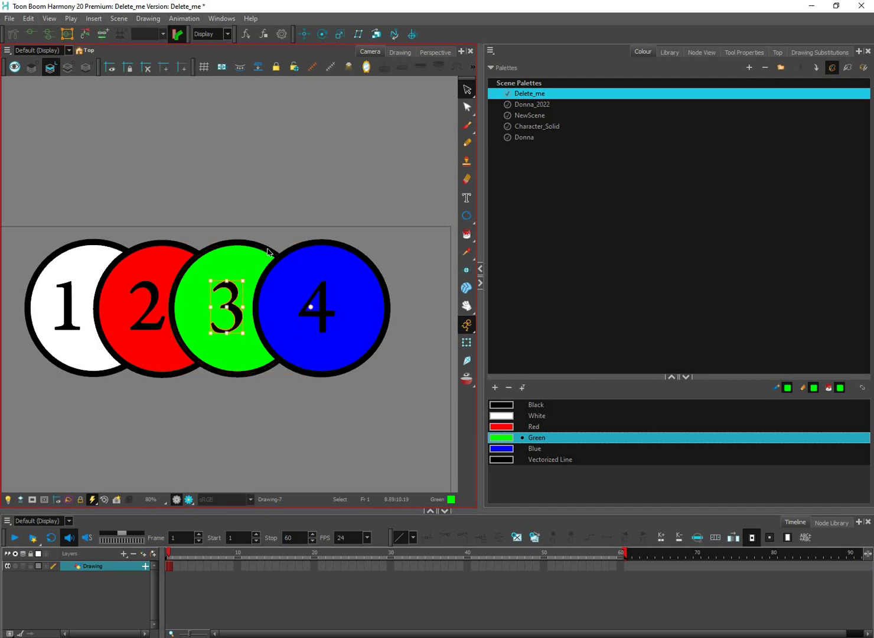
shift+click(268, 250)
shift+click(270, 248)
- Move the green circle down out of the row, away from its number 3
drag(289, 193, 326, 153)
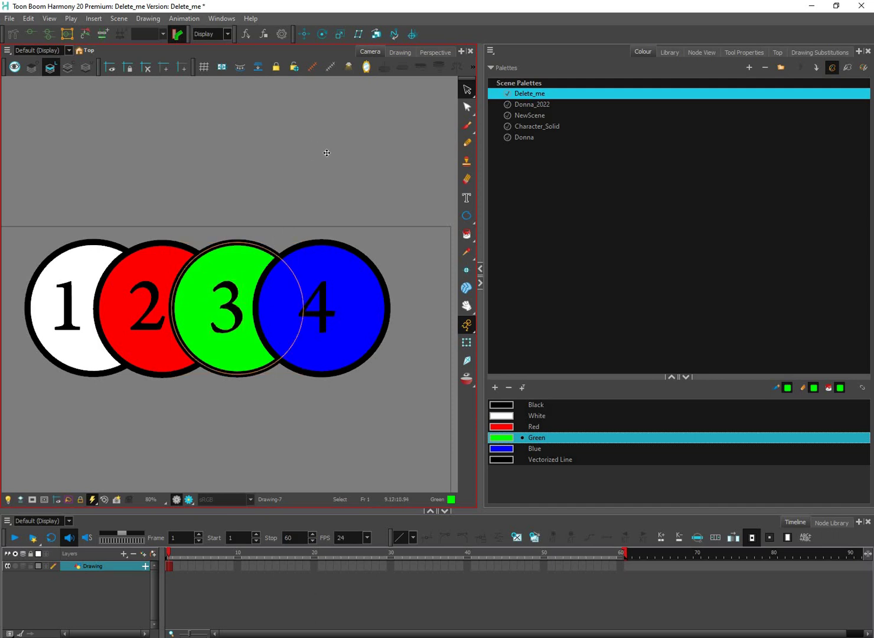
key(ctrl+z)
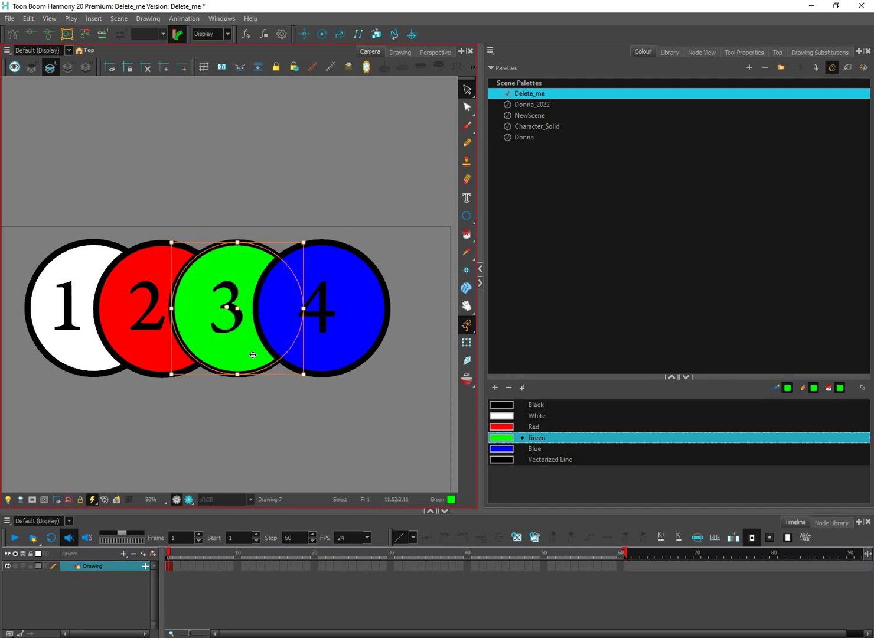
key(ctrl+z)
key(ctrl+z)
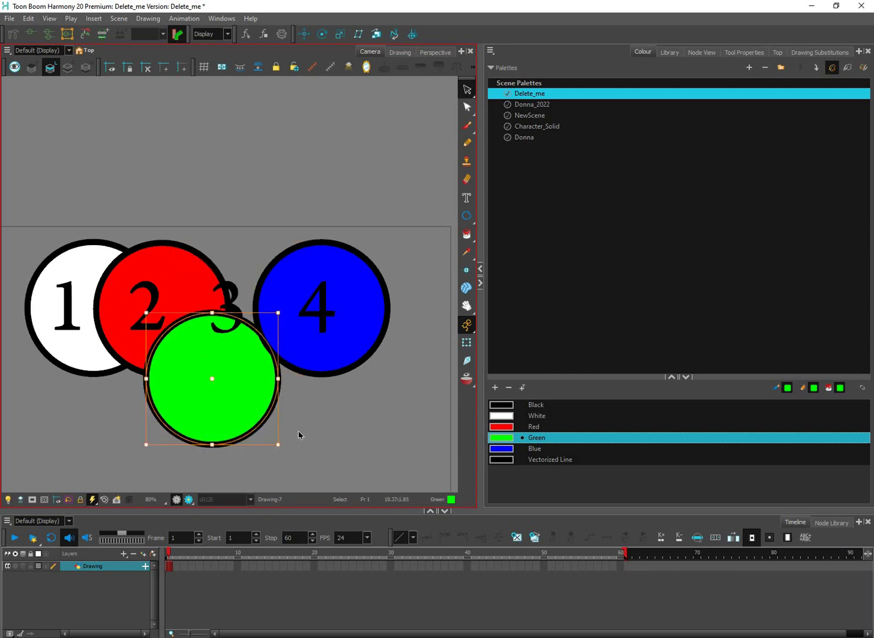
- Undo the green circle's last move and ungroup its fill from its black outline
key(ctrl+shift+z)
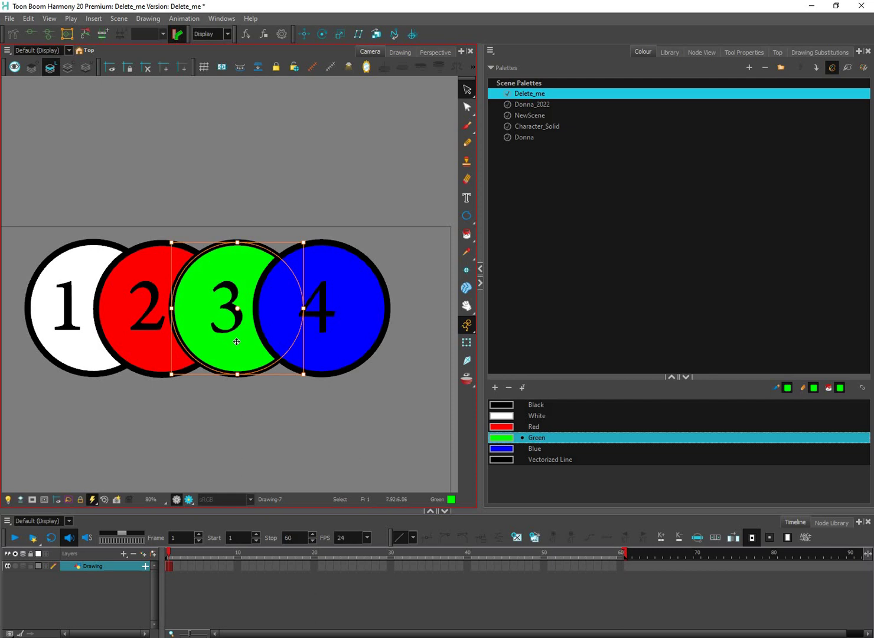
right_click(238, 342)
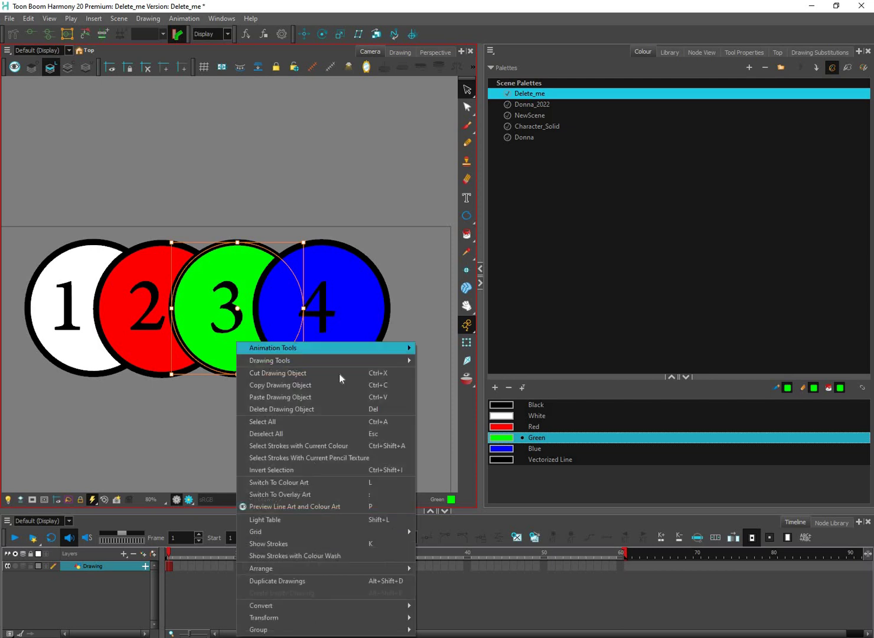
mouse_move(340, 361)
click(265, 434)
right_click(246, 253)
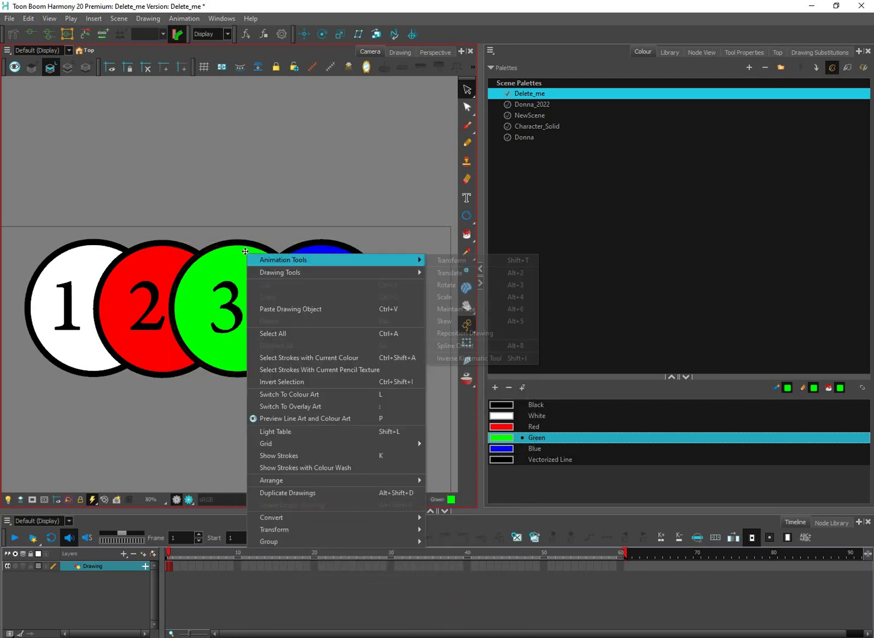
click(253, 274)
right_click(245, 249)
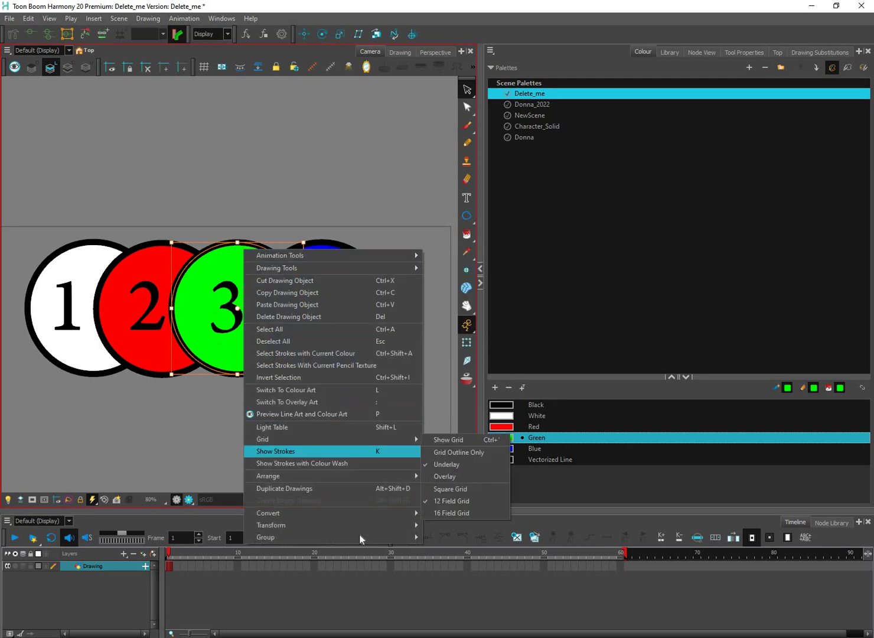
mouse_move(384, 537)
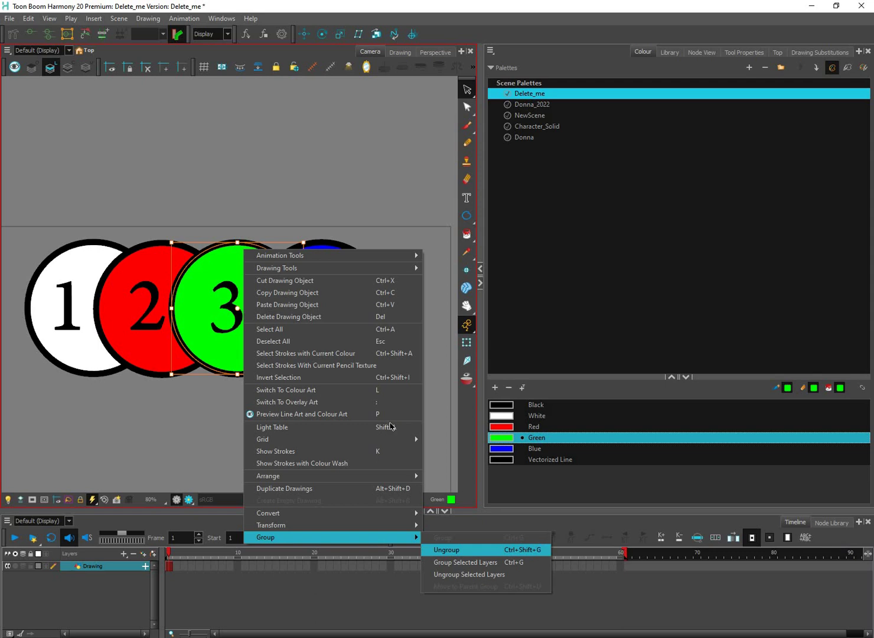
click(545, 552)
- Pull the green circle's outline down away from its fill, and undo both the outline move and the ungrouping
click(248, 439)
drag(248, 373, 236, 416)
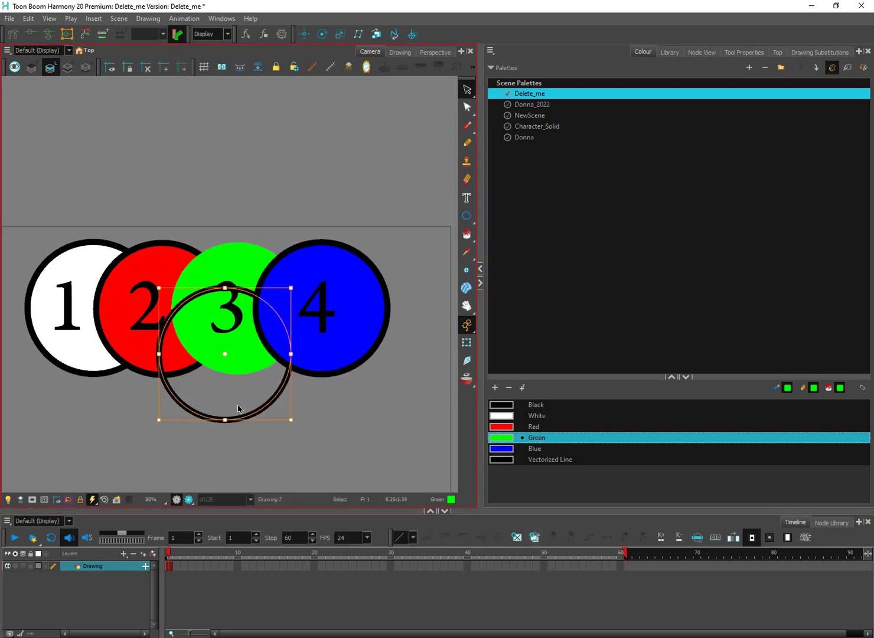
key(ctrl+z)
key(ctrl+z)
- Move the green circle together with its number 3 above the row, undo the move and deselect them
drag(243, 212, 249, 224)
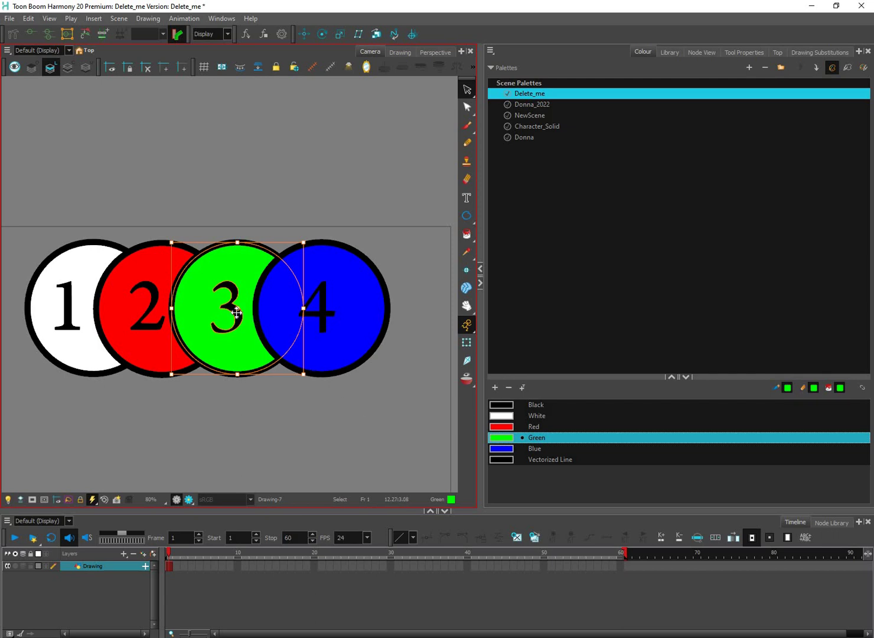
drag(237, 313, 304, 163)
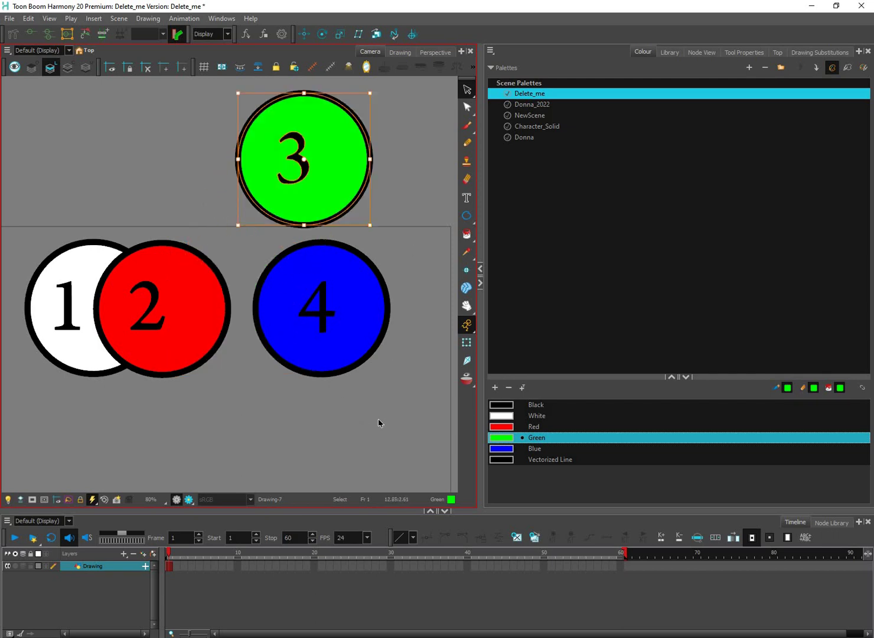
key(ctrl+z)
click(250, 392)
scroll(234, 413, left, 3)
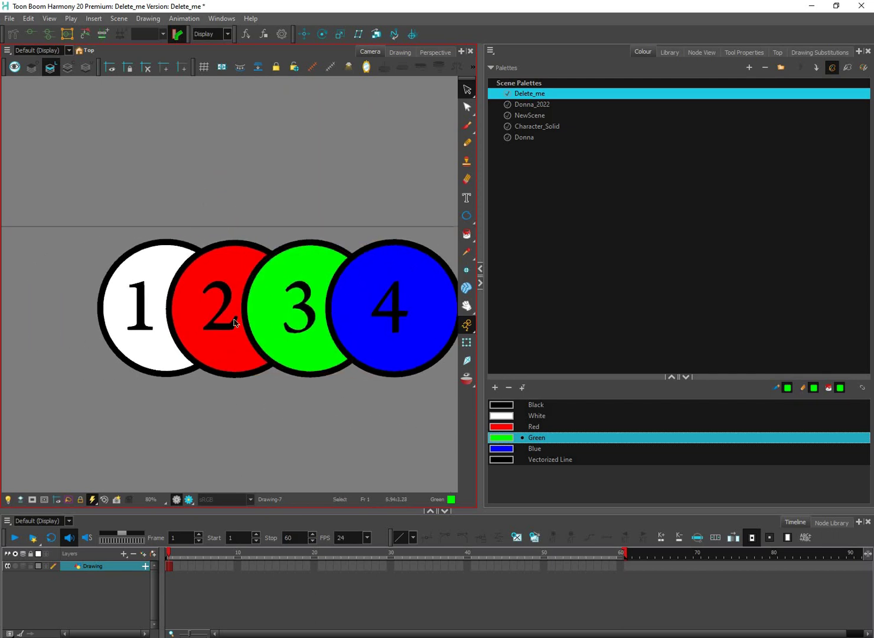
- Bring the red circle and its number 2 to the front of the drawing and clear the selection
mouse_move(237, 226)
mouse_down()
mouse_move(231, 395)
mouse_move(252, 460)
mouse_move(253, 398)
mouse_move(234, 348)
mouse_up()
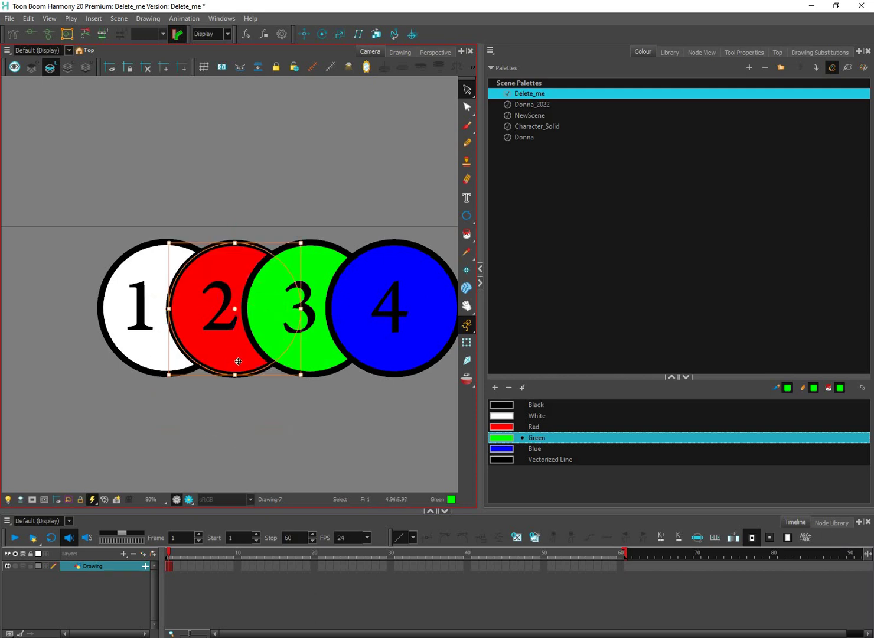
click(230, 325)
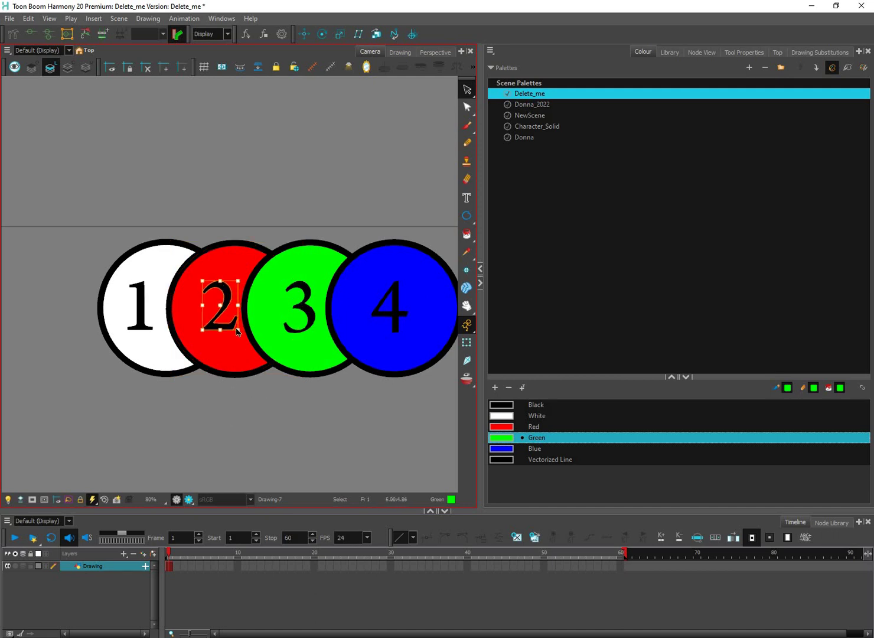
mouse_move(236, 234)
mouse_down()
mouse_move(236, 405)
mouse_move(235, 220)
mouse_up()
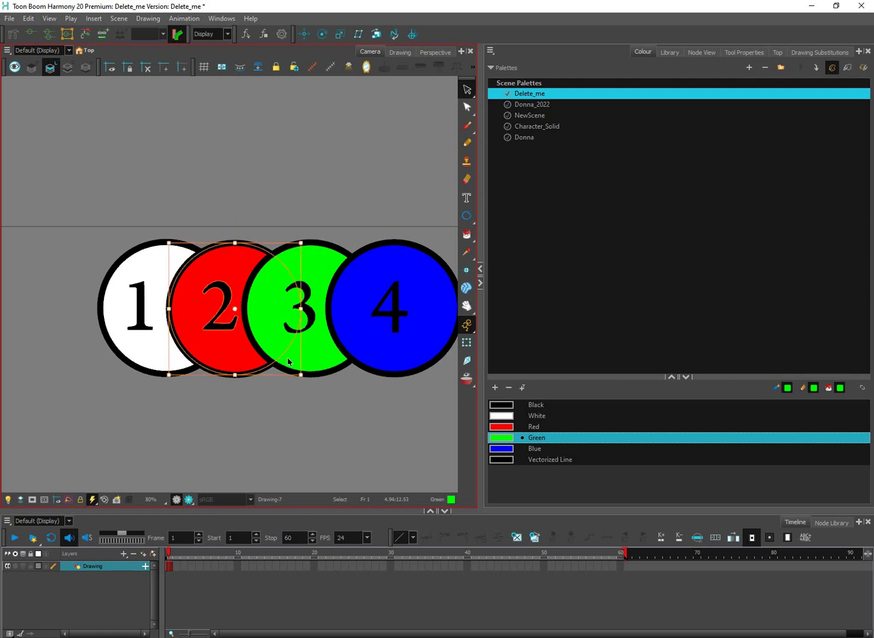
key(ctrl+shift+Page_Up)
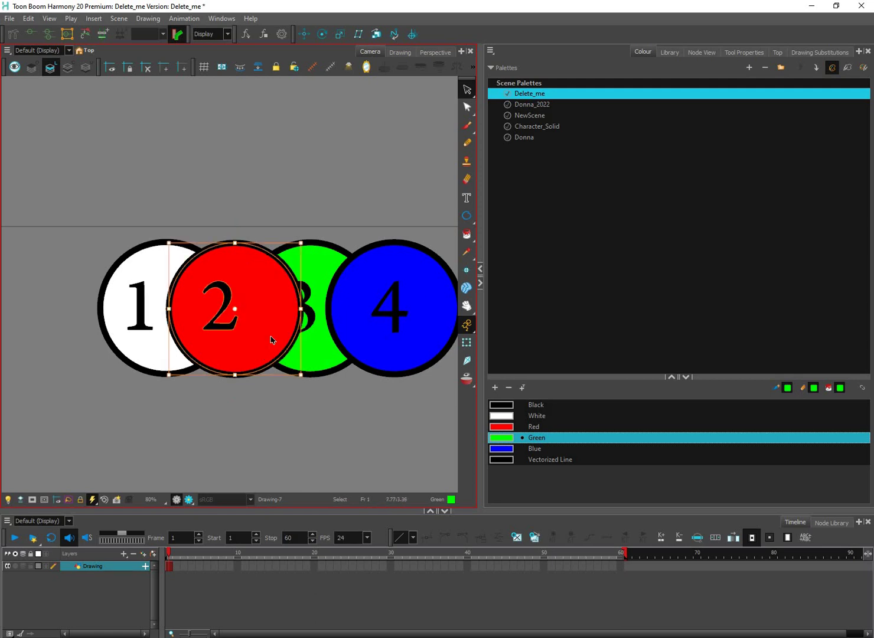
key(Escape)
click(295, 347)
drag(289, 318, 261, 293)
click(153, 218)
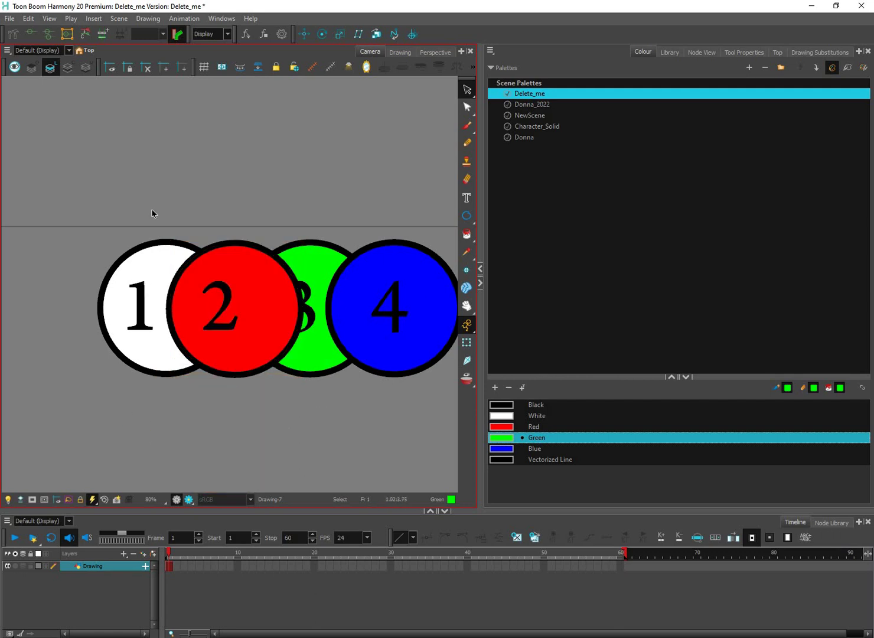
- Select the white circle together with its number 1
drag(152, 213, 122, 425)
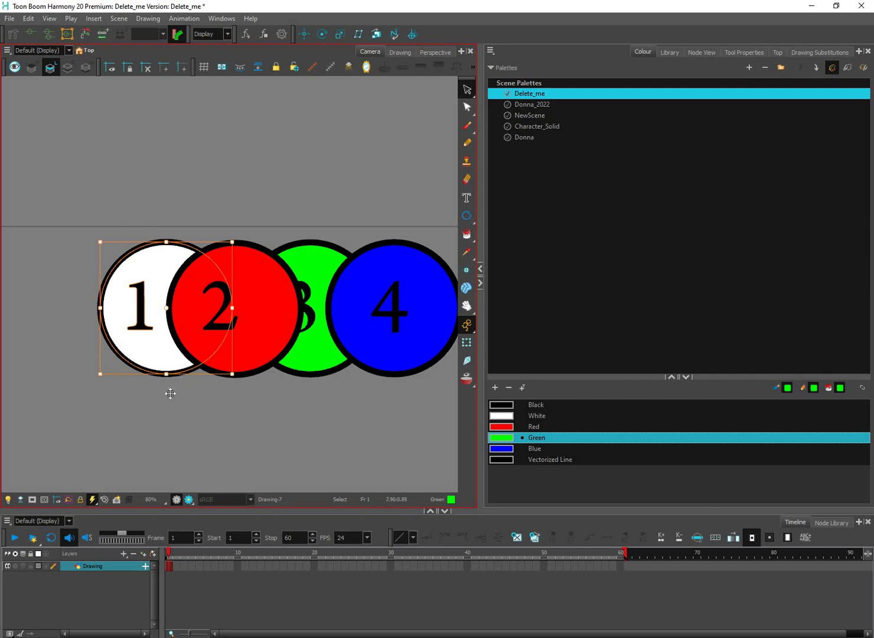
click(197, 421)
drag(158, 374, 135, 423)
key(ctrl+z)
drag(153, 198, 130, 444)
drag(166, 364, 95, 447)
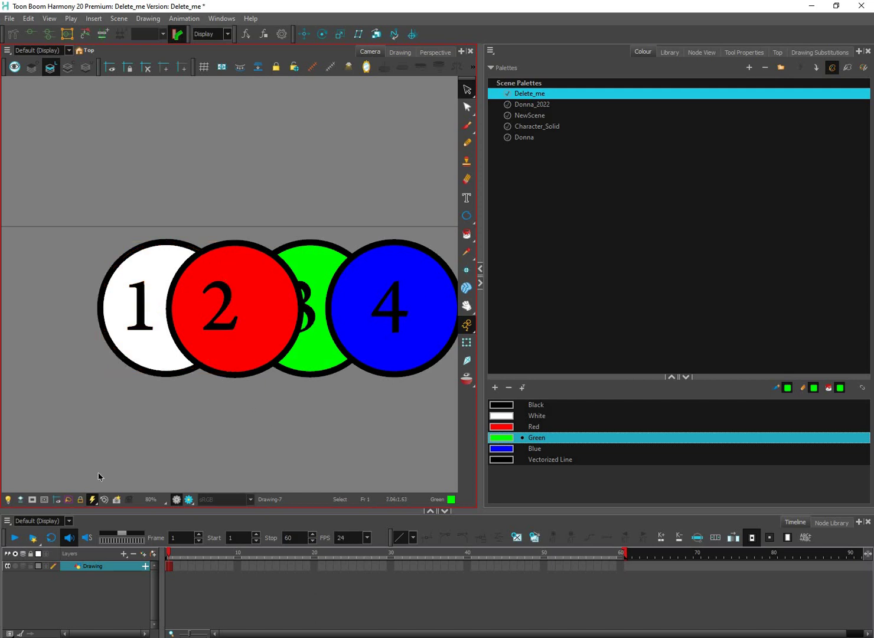
key(ctrl+z)
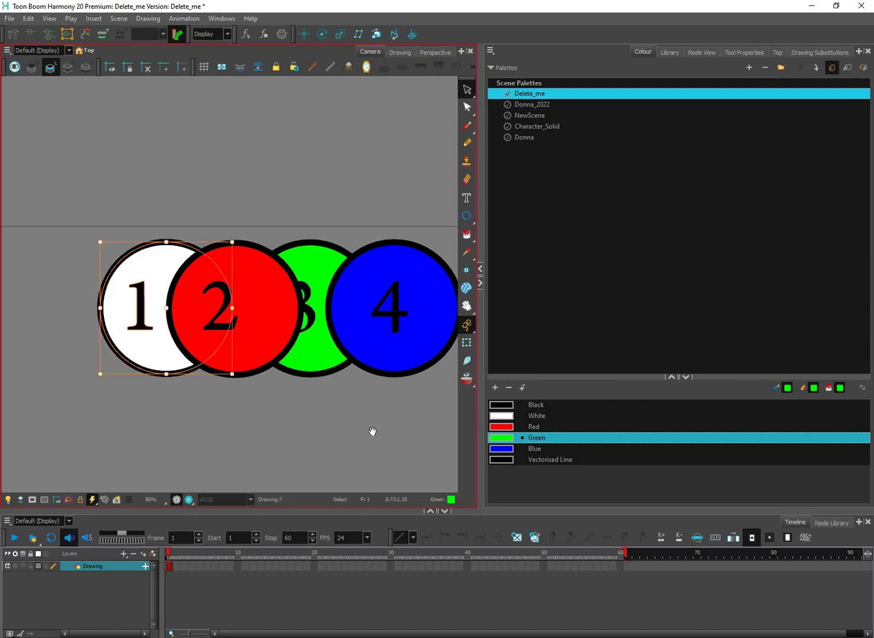
- Send the red circle and its number 2 one level backward, behind the white circle
click(372, 431)
drag(349, 442, 328, 457)
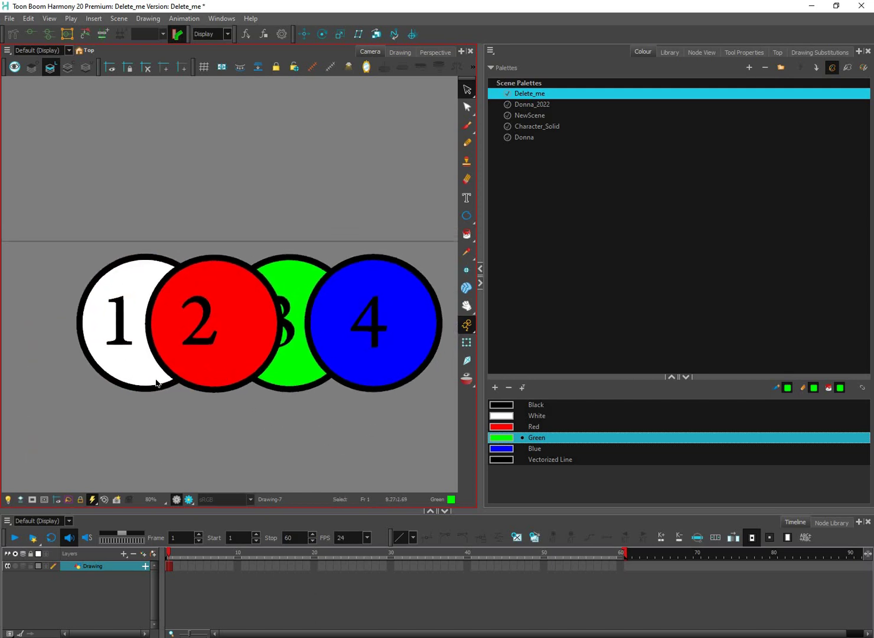
click(230, 378)
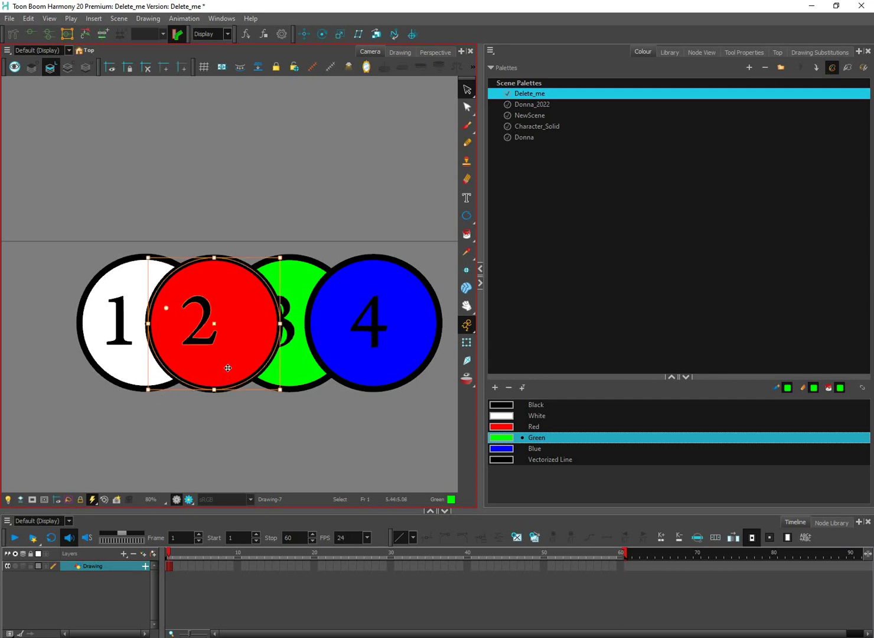
right_click(237, 287)
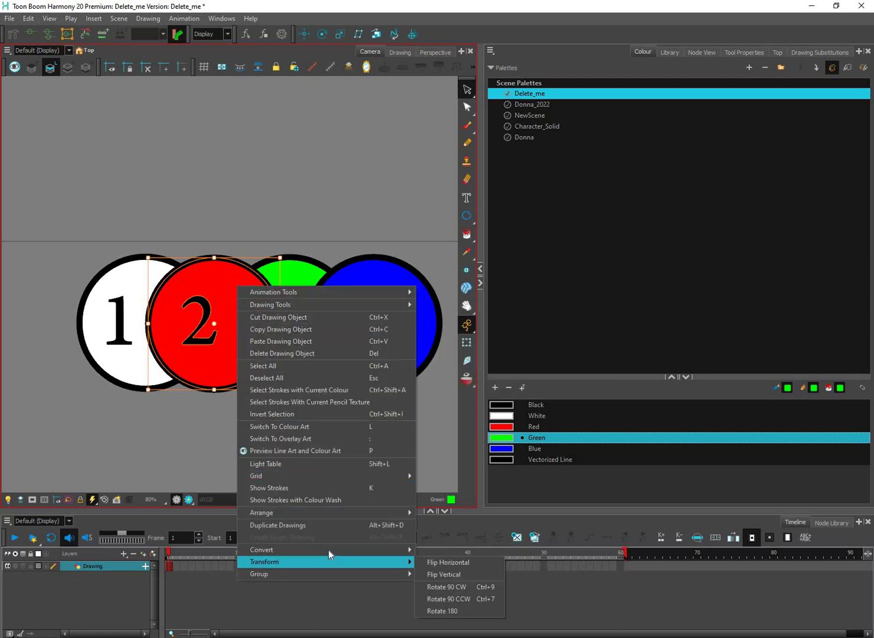
mouse_move(340, 518)
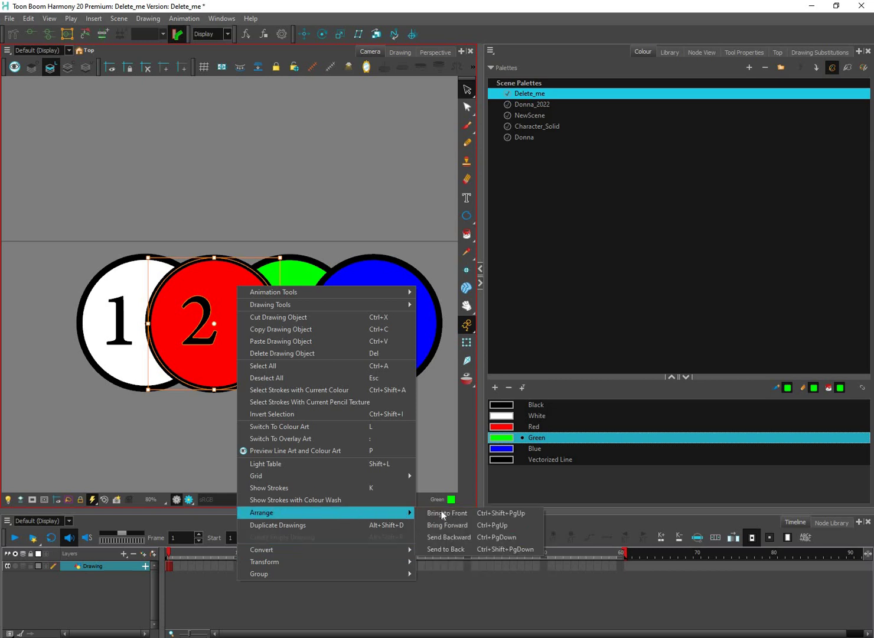
click(524, 541)
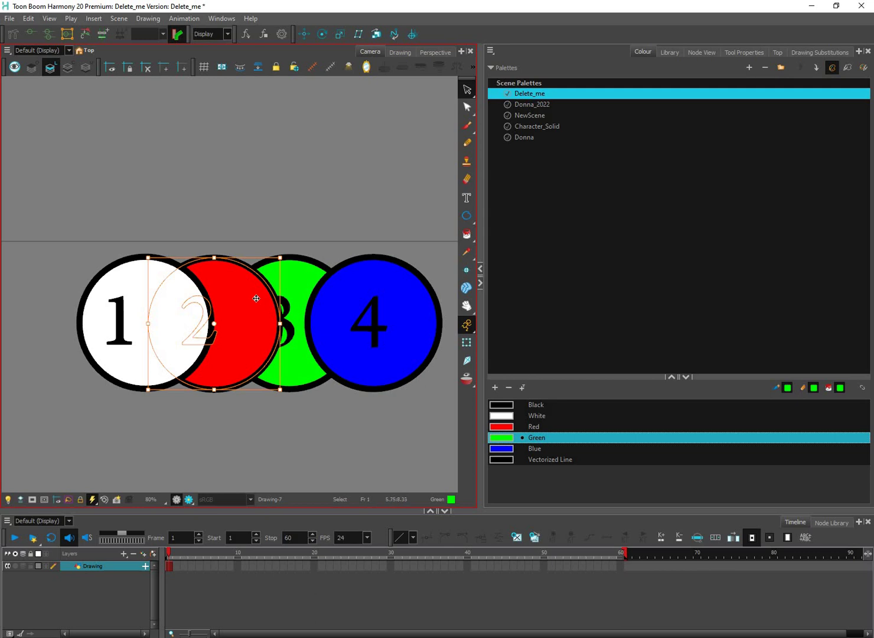
- Send the red circle and its number 2 further back, behind the green circle
right_click(238, 275)
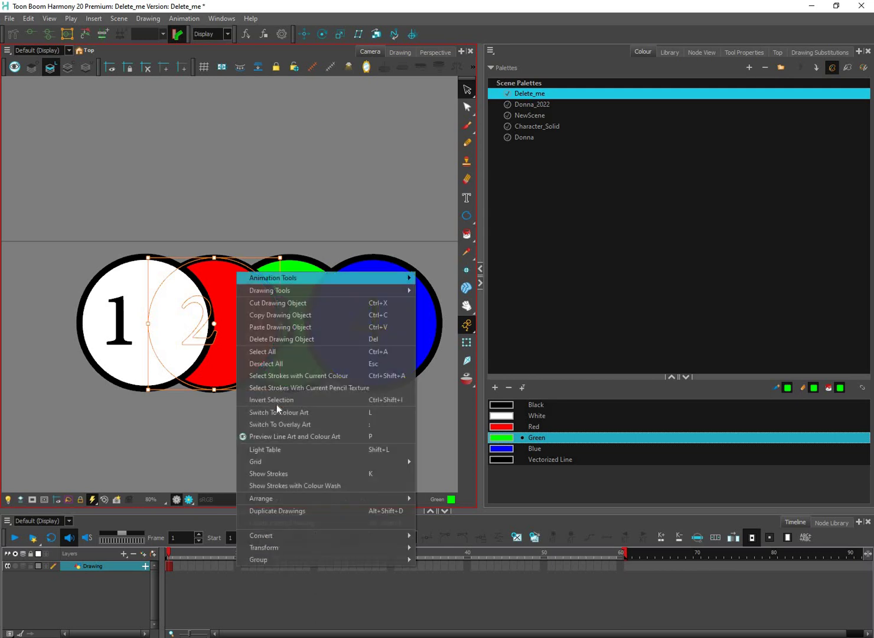
mouse_move(290, 498)
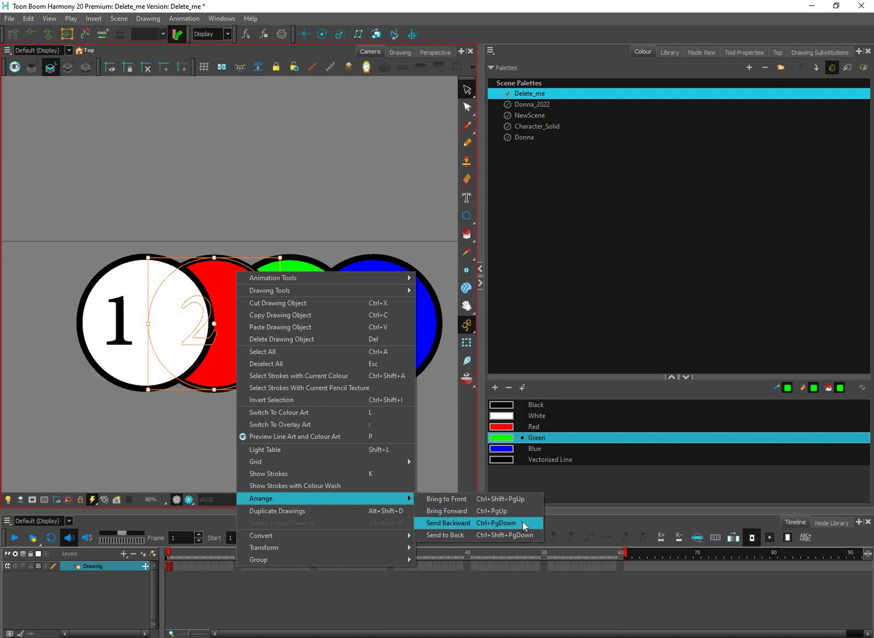
key(Escape)
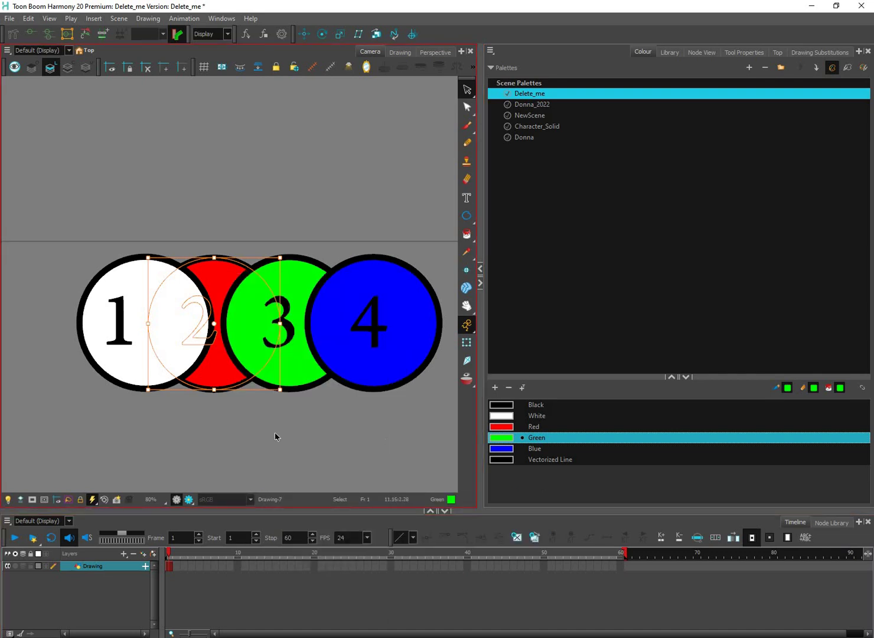
- Send the white circle and its number 1 one level backward in the stacking order
click(202, 430)
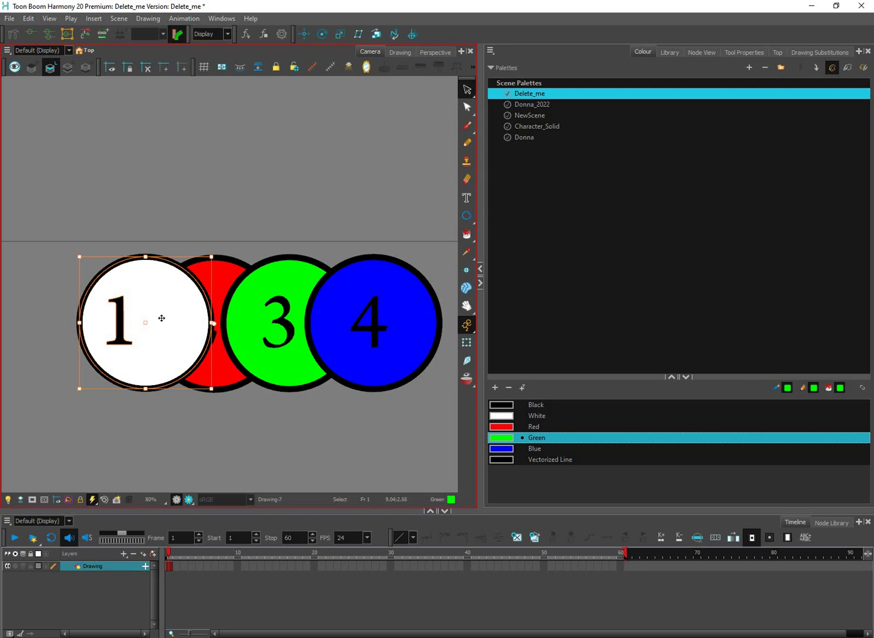
right_click(151, 290)
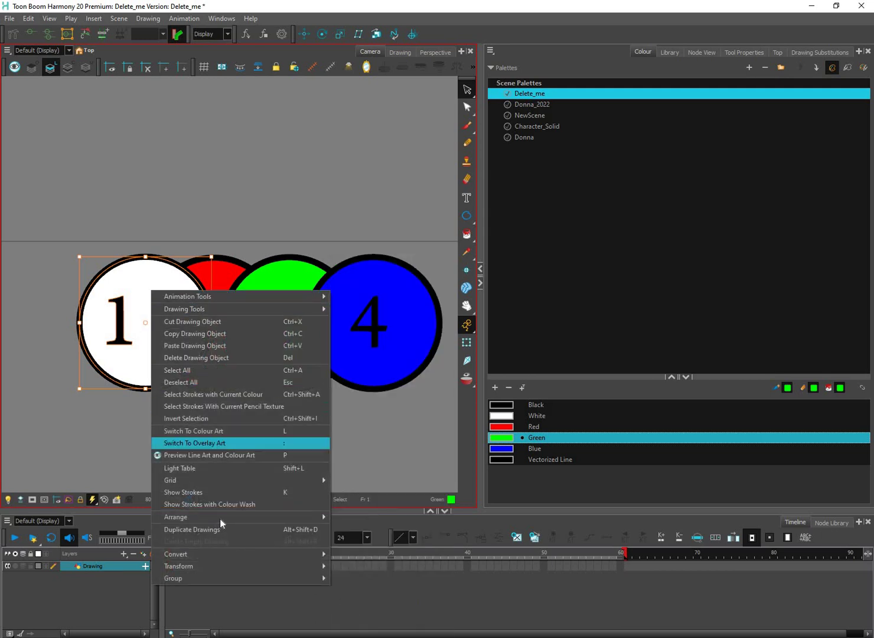
mouse_move(324, 517)
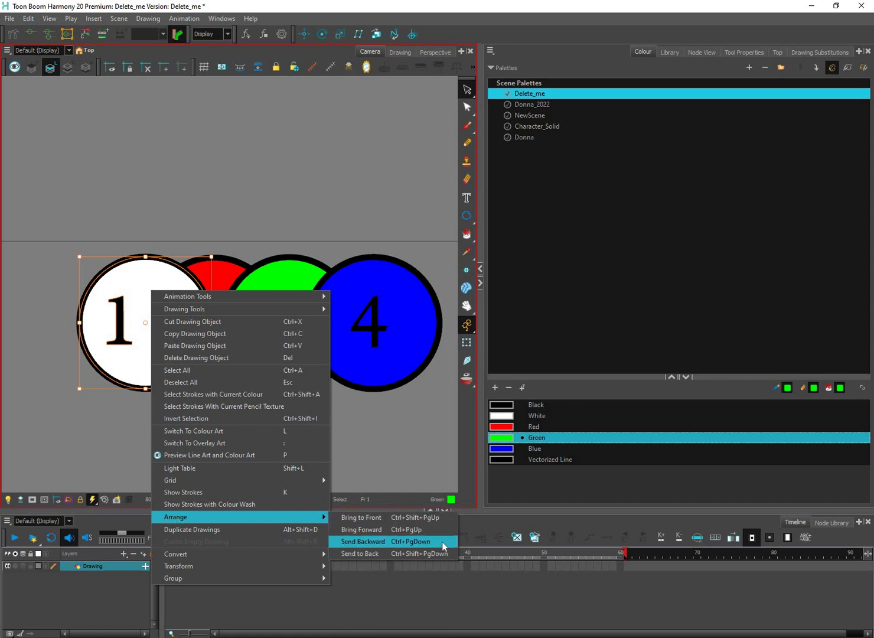
click(443, 542)
key(ctrl+z)
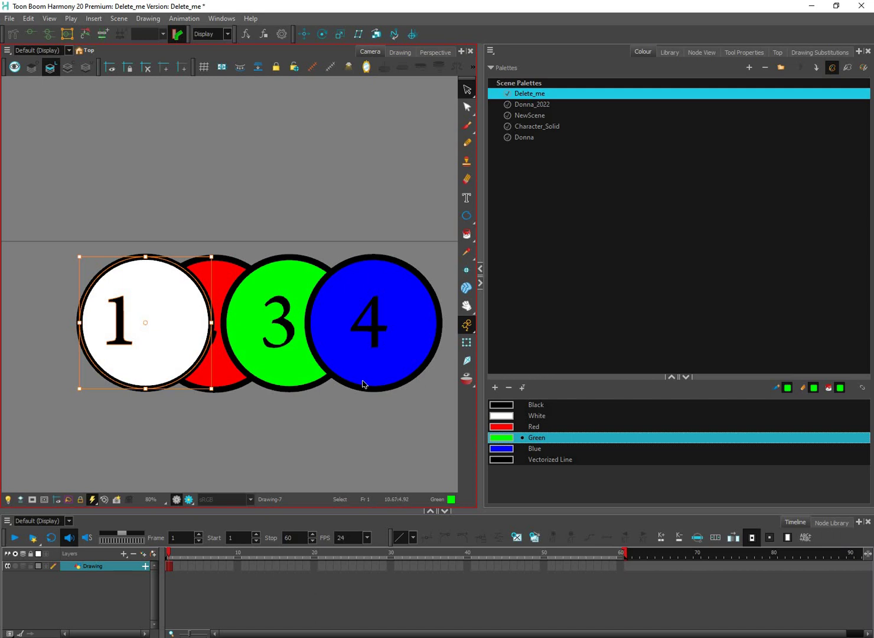
- Move the white circle with its number 1 over the green circle, between the red and blue circles
key(ctrl+Down)
key(ctrl+Up)
click(368, 450)
drag(256, 254, 288, 285)
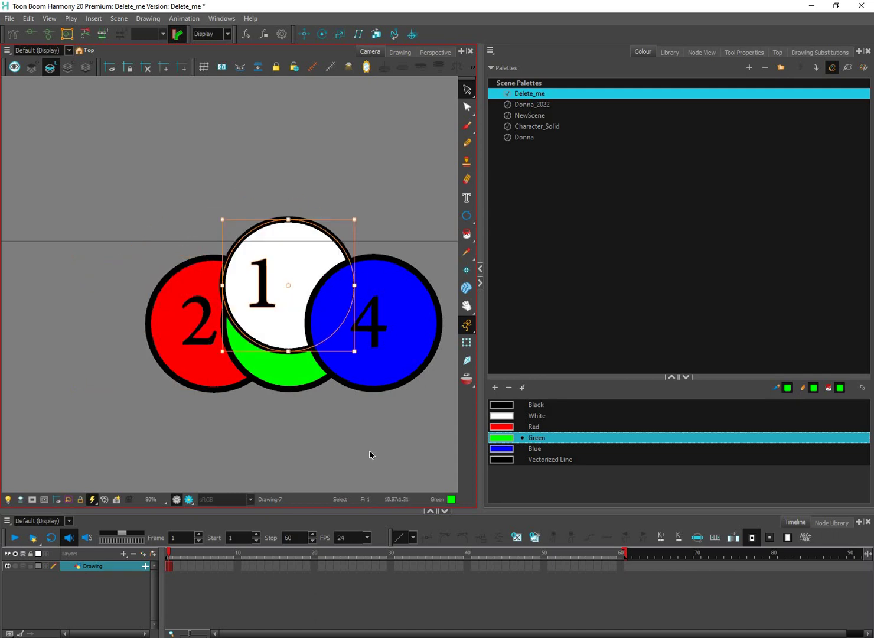
- Shift the white circle and its number 1 backward and forward through the stacking order, ending in front of the blue circle
key(ctrl+Down)
key(ctrl+Page_Down)
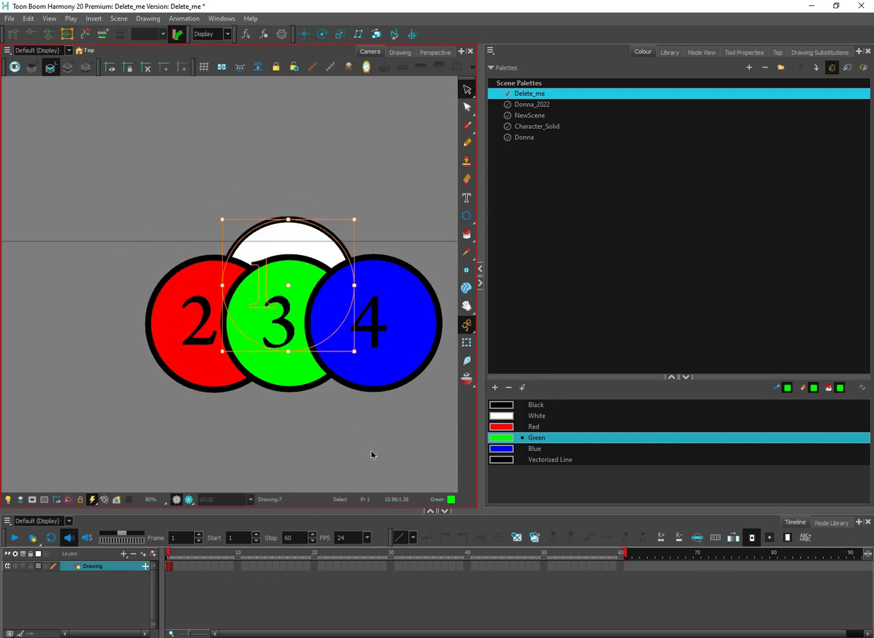
key(ctrl+Page_Up)
key(ctrl+Page_Up)
key(ctrl+Up)
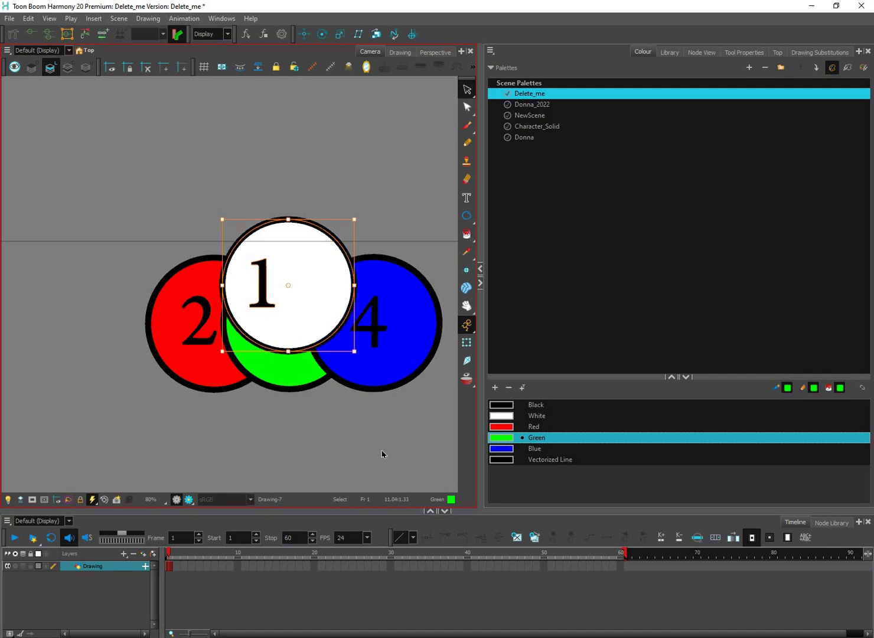
key(ctrl+Down)
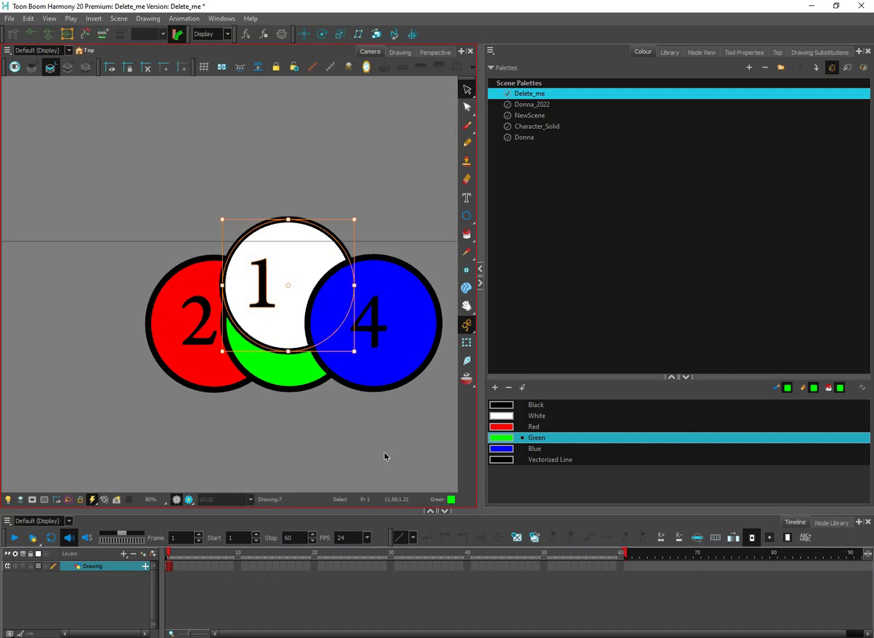
key(ctrl+Down)
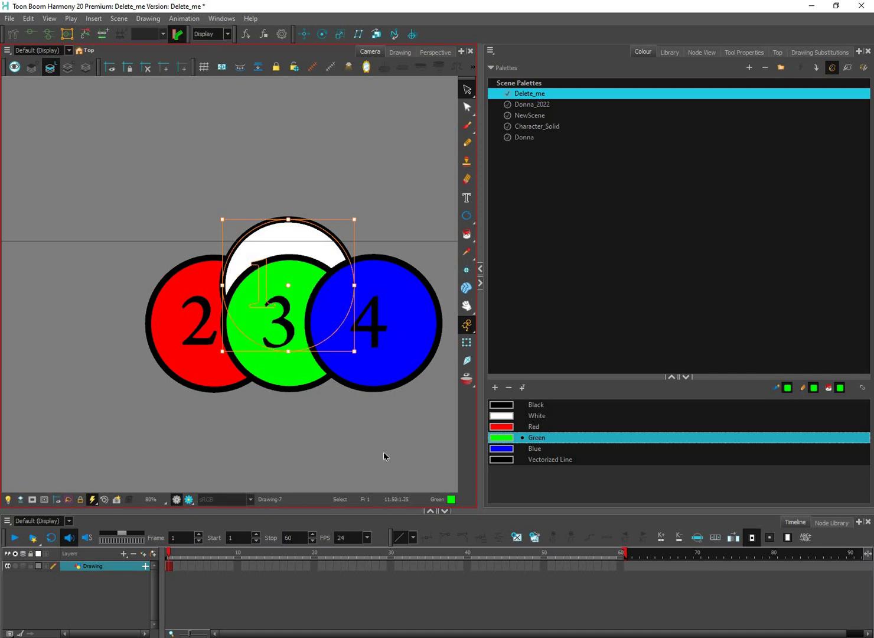
key(ctrl+Up)
key(ctrl+Up)
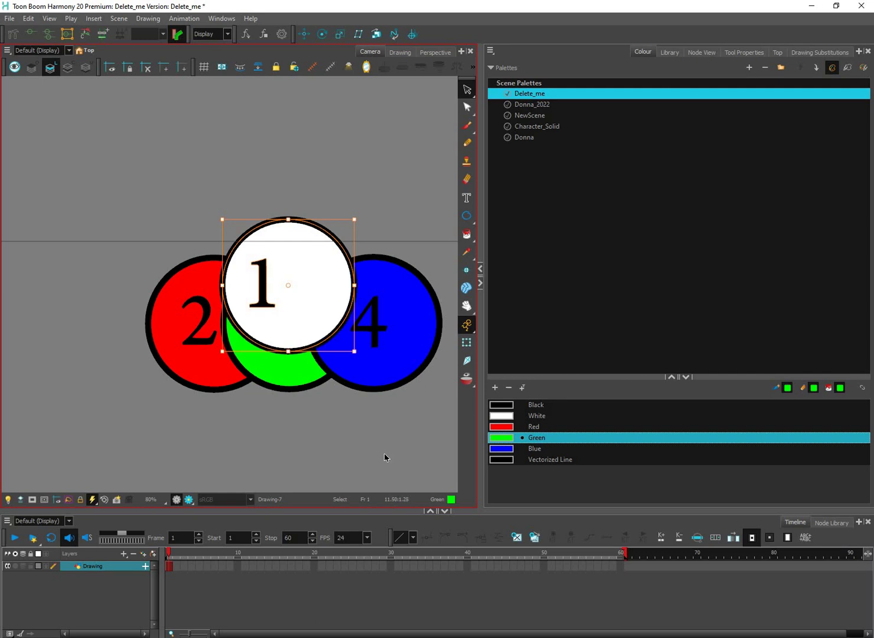
- Send the white circle and its number 1 behind the other circles and move them back beside the red circle, restoring the numbered row
key(ctrl+Down)
key(ctrl+Down)
key(ctrl+Down)
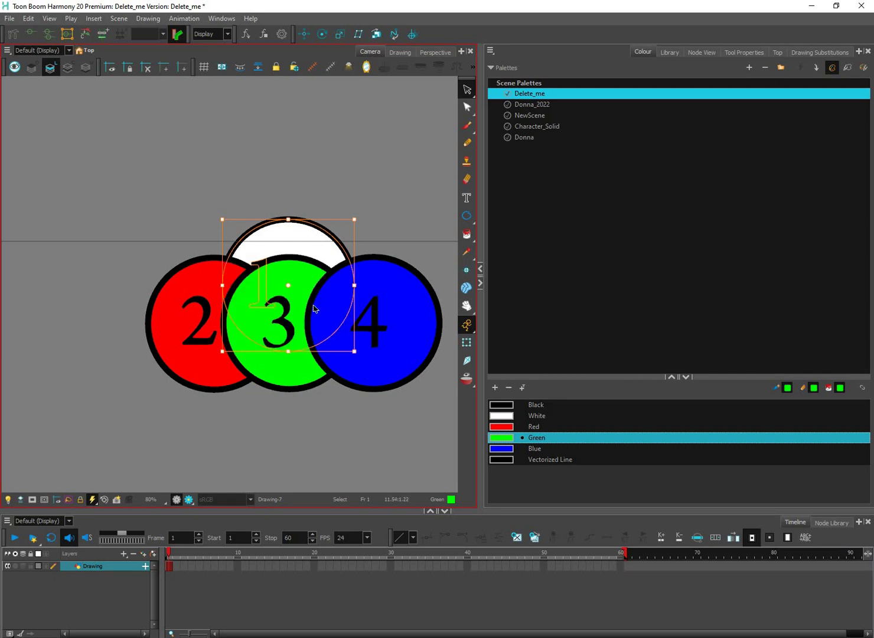
drag(308, 241, 165, 276)
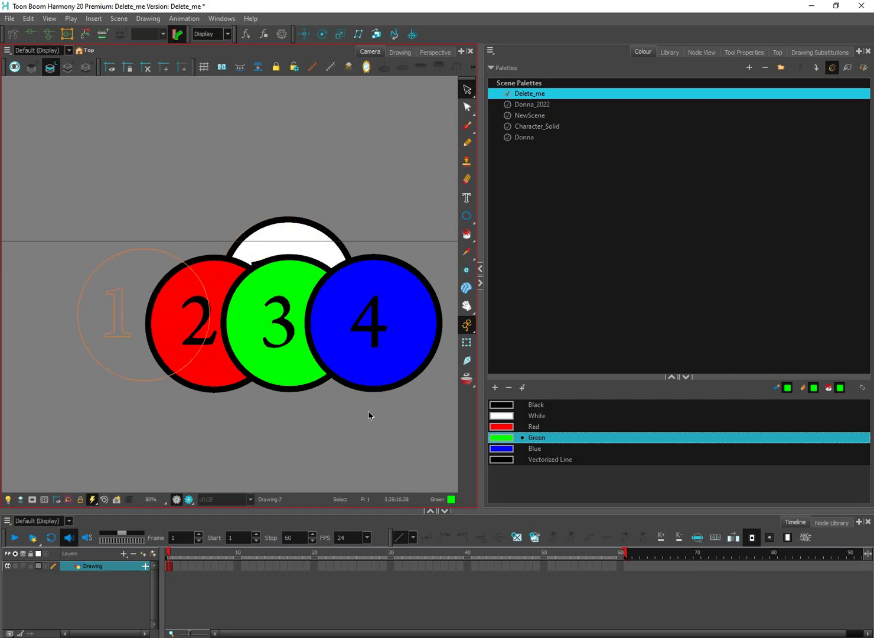
click(376, 430)
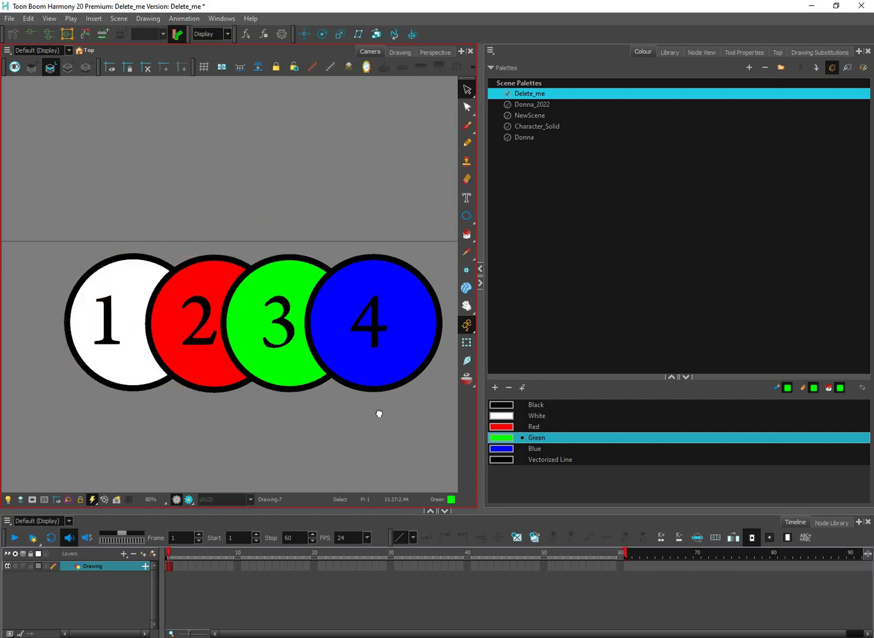
scroll(373, 413, down, 4)
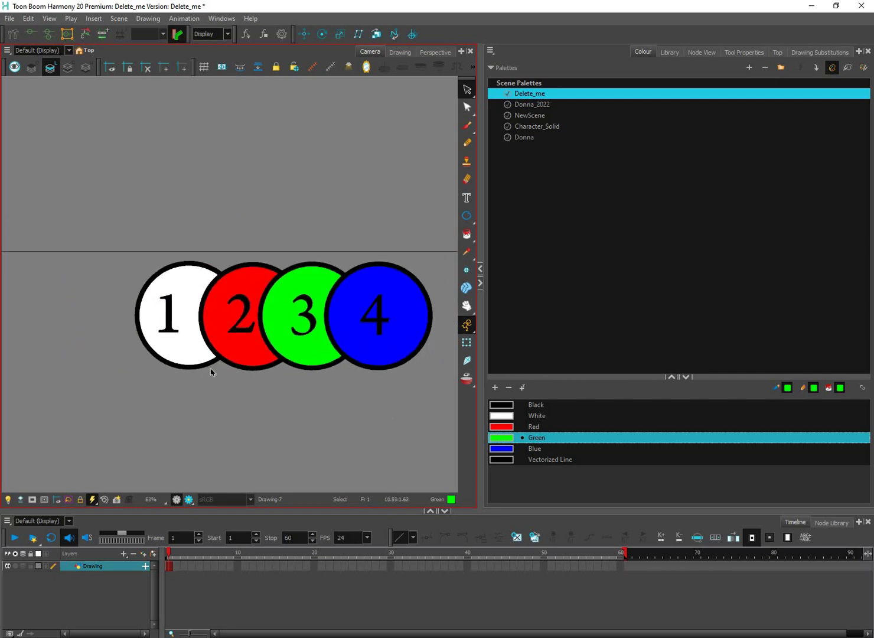
- Cut the white and red circles with their numbers and paste them back in front of the green circle
drag(216, 314, 248, 247)
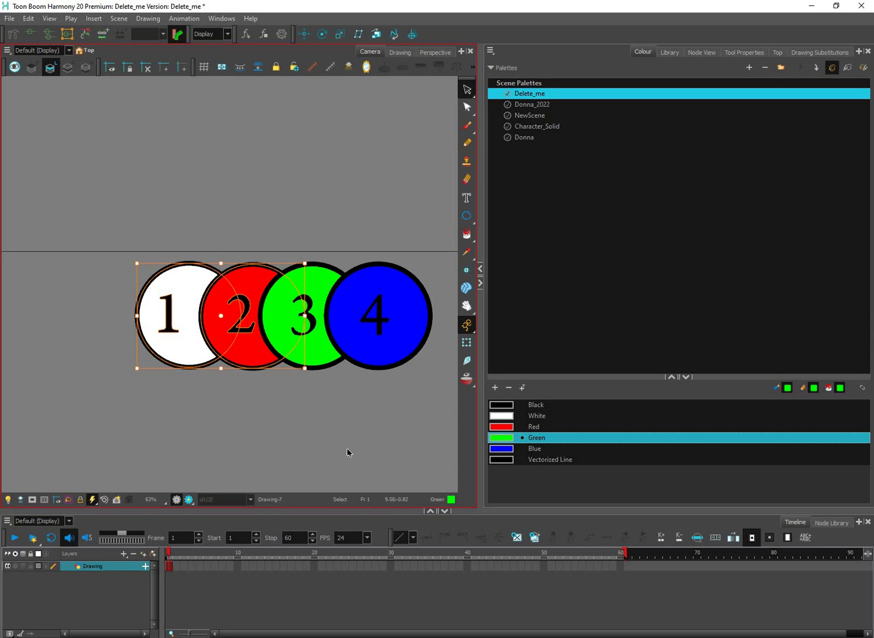
key(Delete)
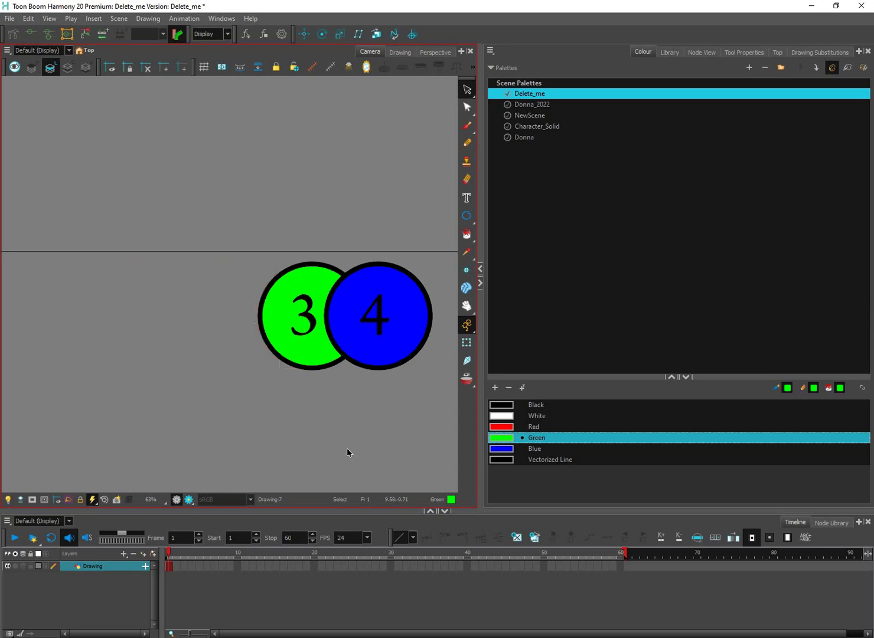
key(ctrl+z)
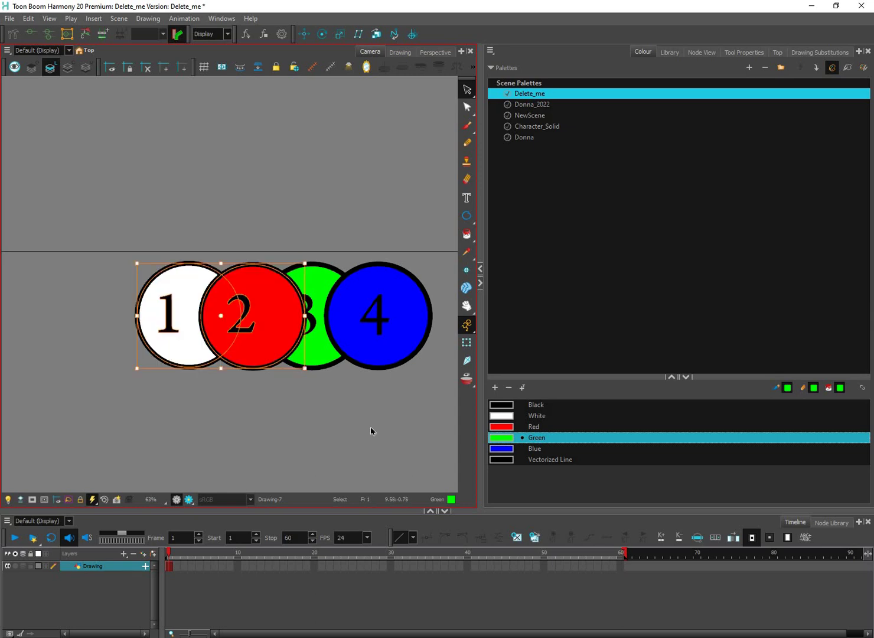
click(344, 436)
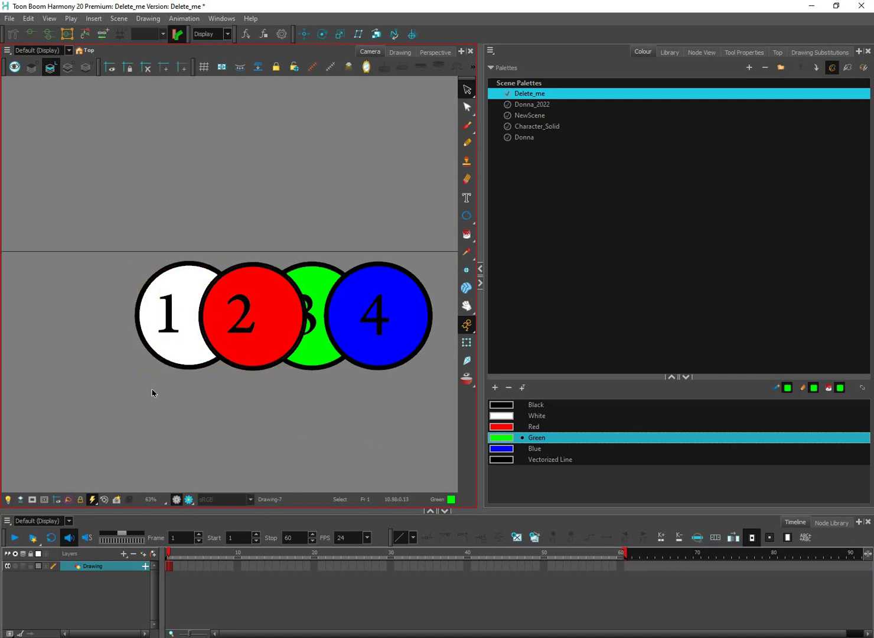
- Cut the white circle with its number 1 and paste it back in front of the red circle
drag(151, 392, 175, 305)
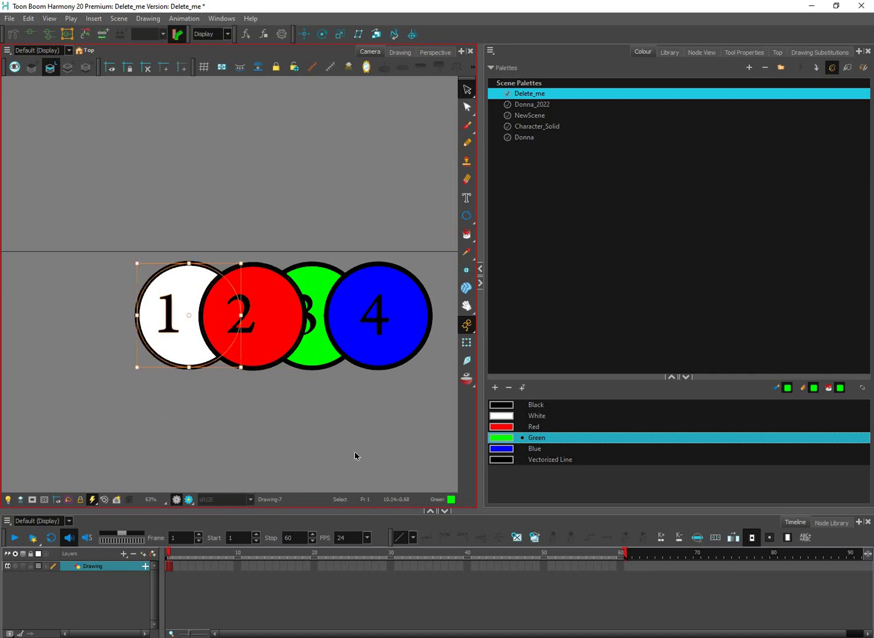
key(Delete)
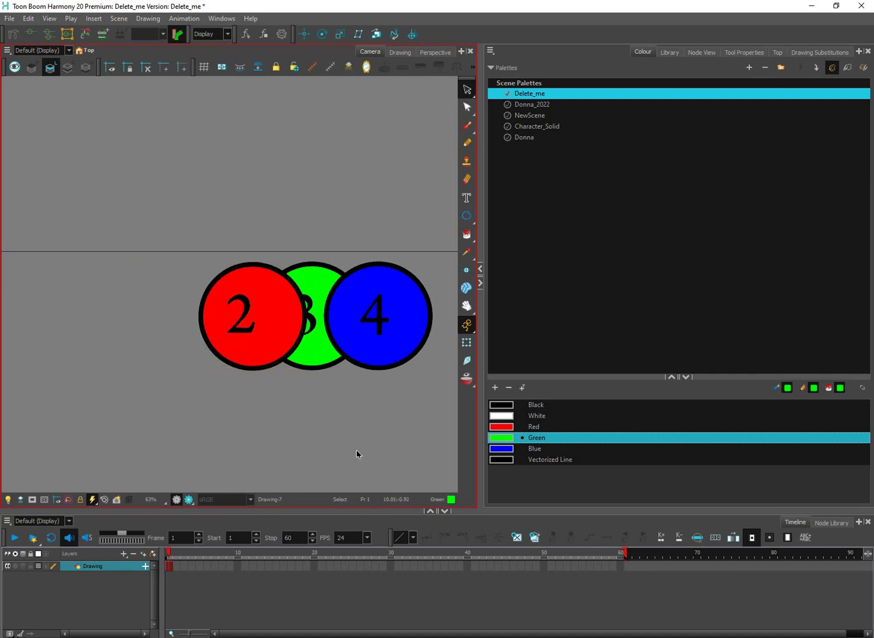
key(ctrl+z)
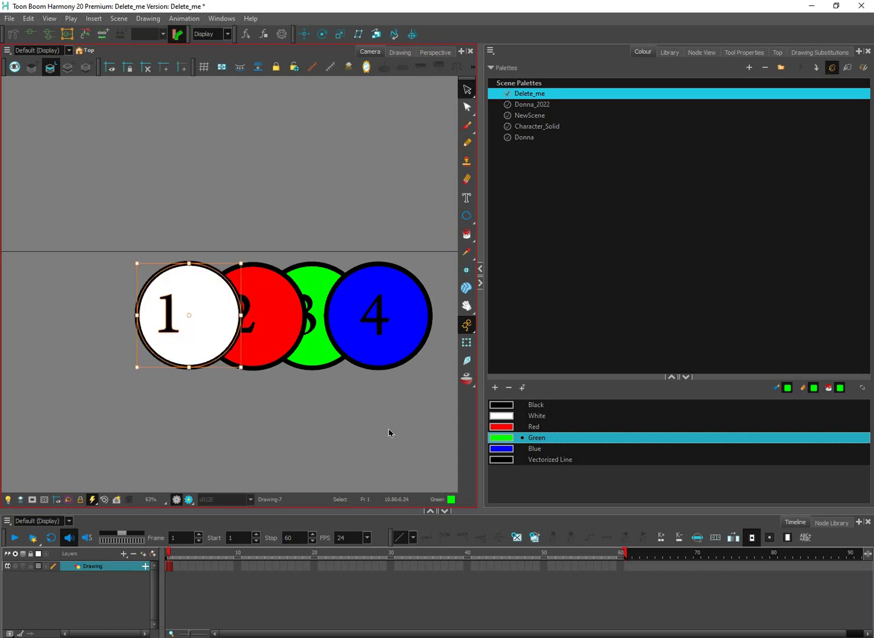
key(Escape)
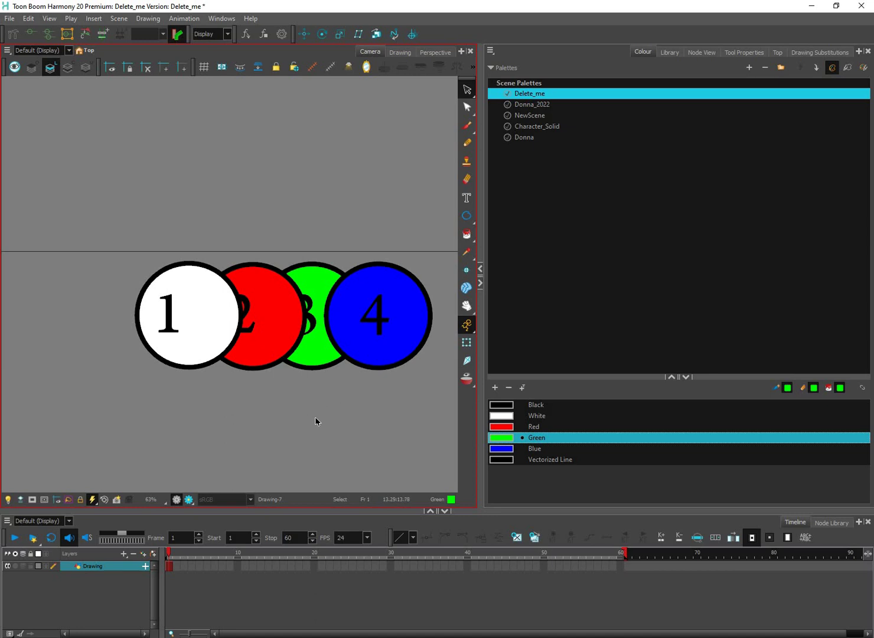
- Cut the green and blue circles with their numbers and paste them back in front of the red circle
drag(427, 226, 340, 430)
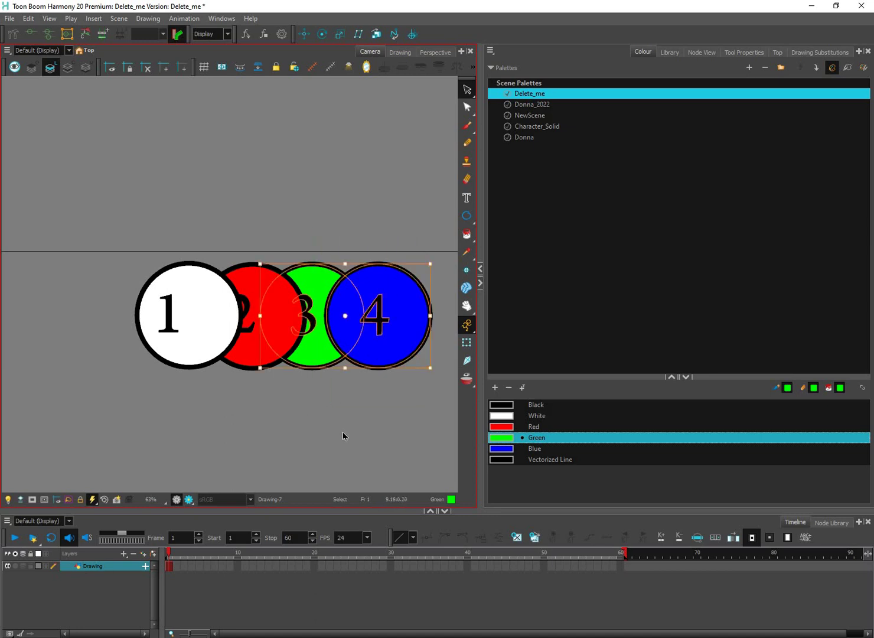
key(ctrl+x)
key(ctrl+v)
click(343, 403)
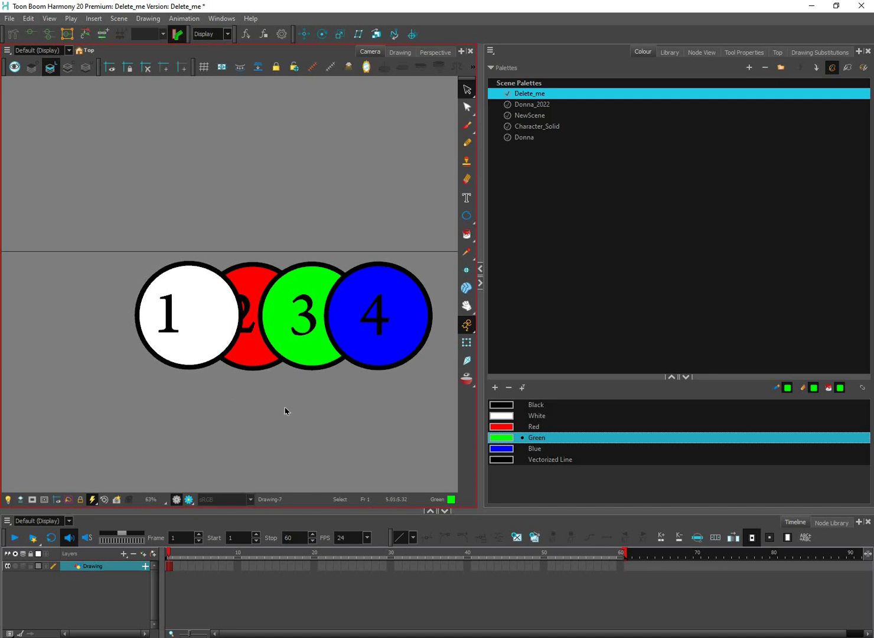
- Send the white circle and its number 1 to the very back, behind the red circle
key(ctrl+z)
click(209, 350)
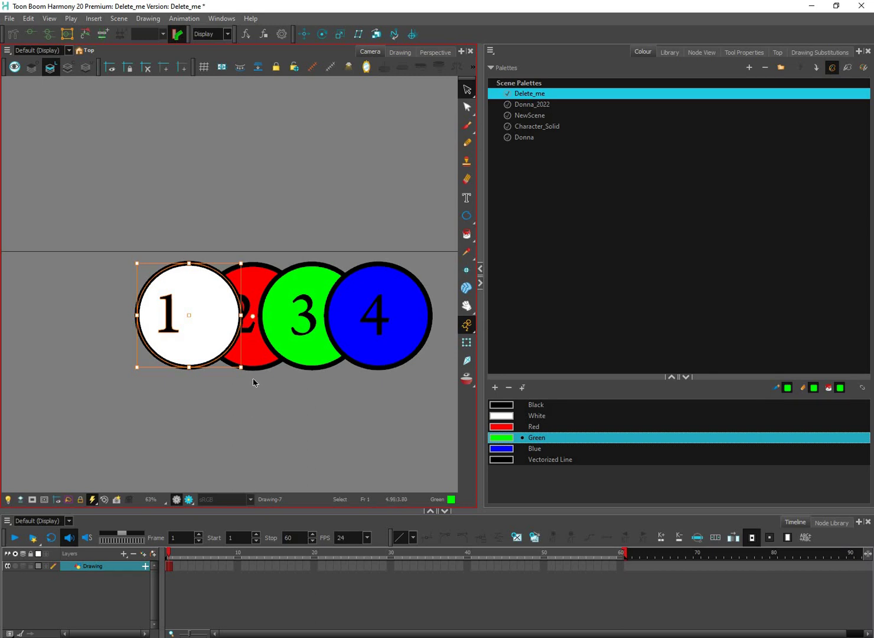
key(ctrl+shift+Down)
click(382, 428)
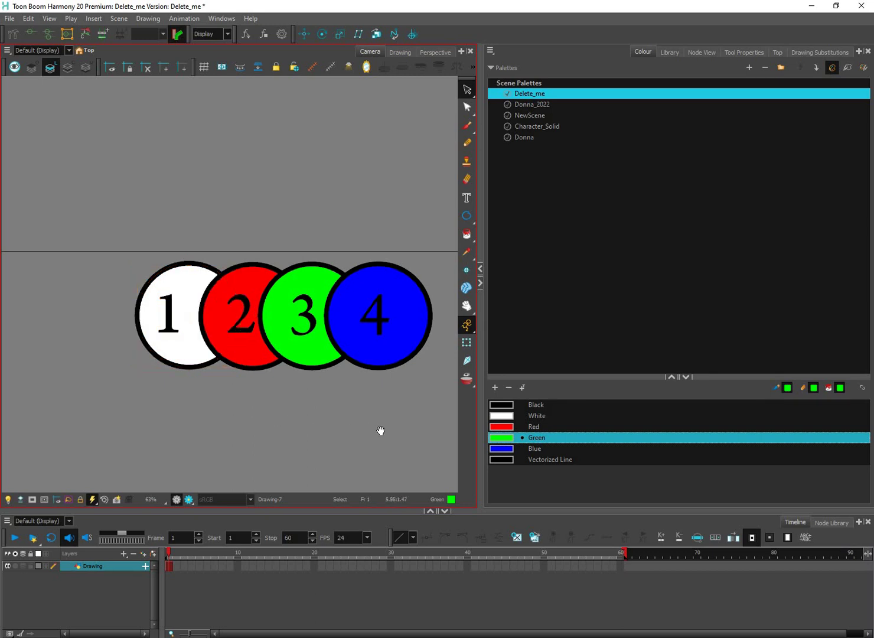
scroll(384, 428, down, 1)
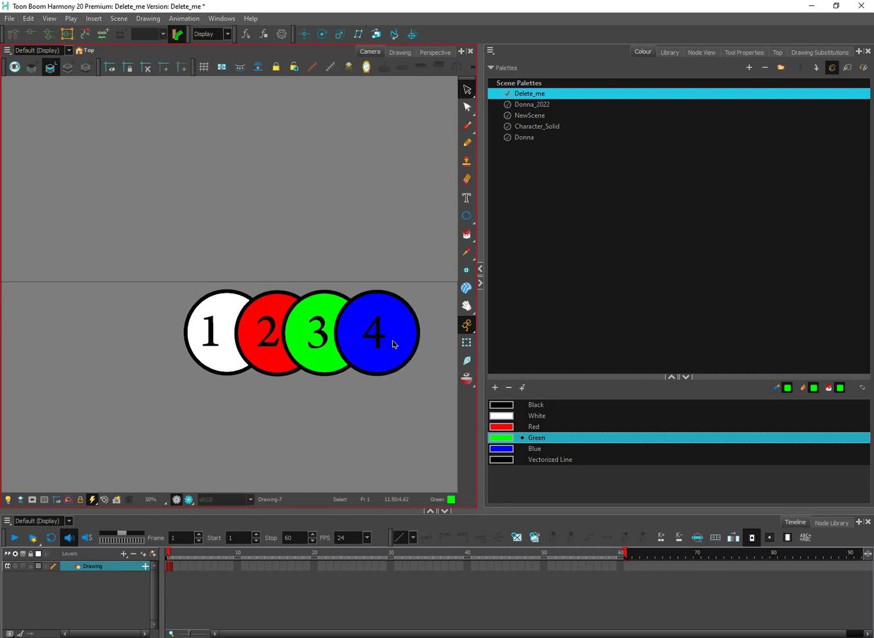
- Cut the white circle with its number 1 from the Line Art layer and paste it onto the Overlay layer
click(50, 68)
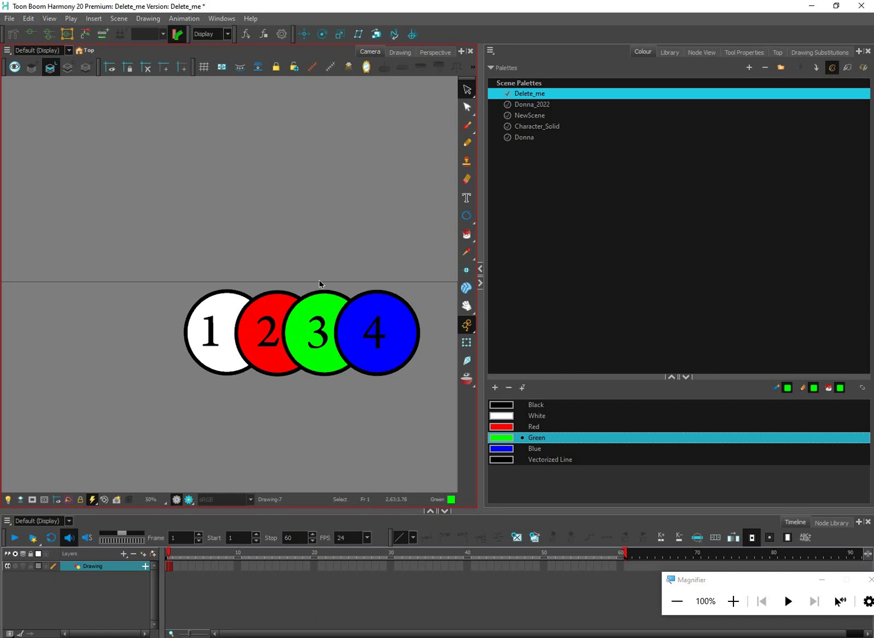
drag(324, 275, 144, 143)
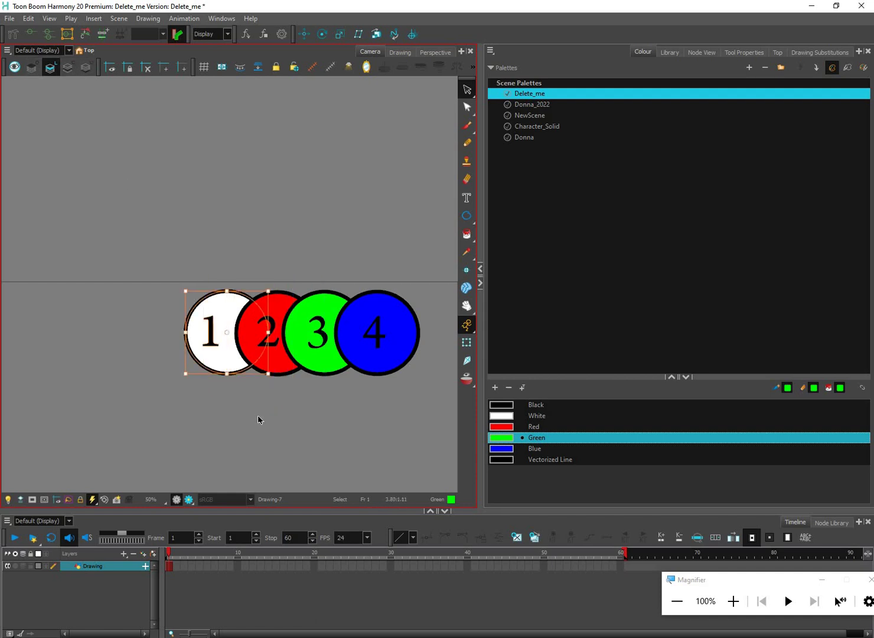
key(Delete)
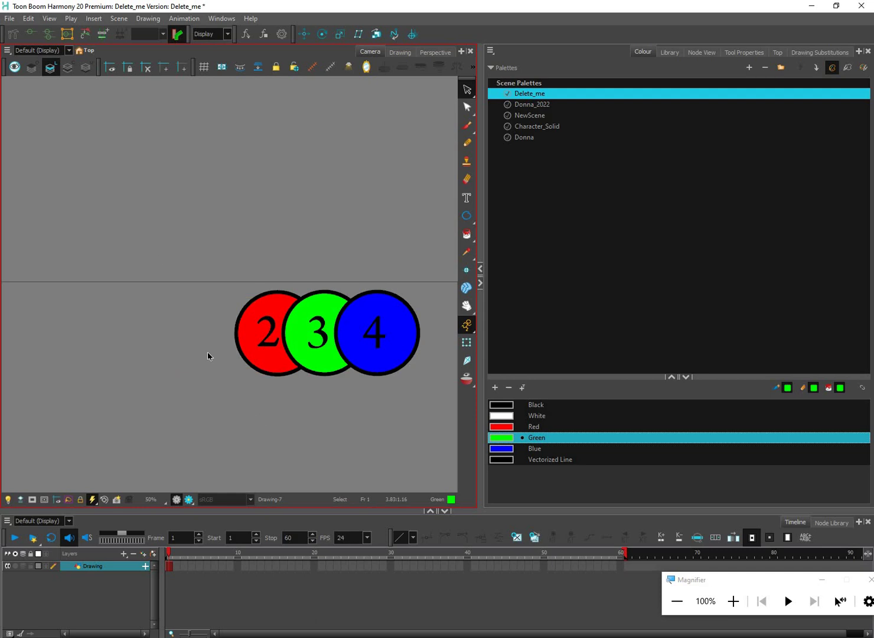
click(33, 70)
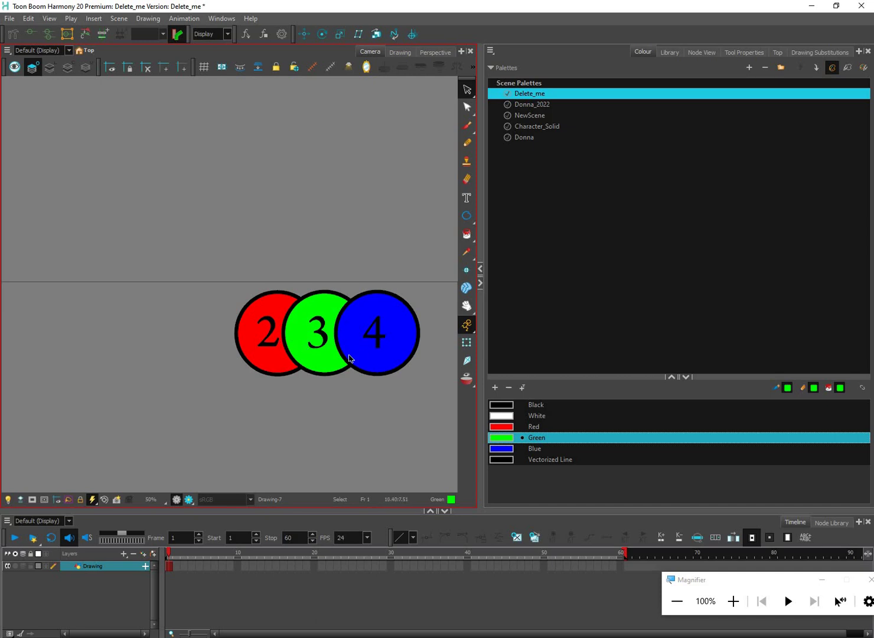
click(21, 500)
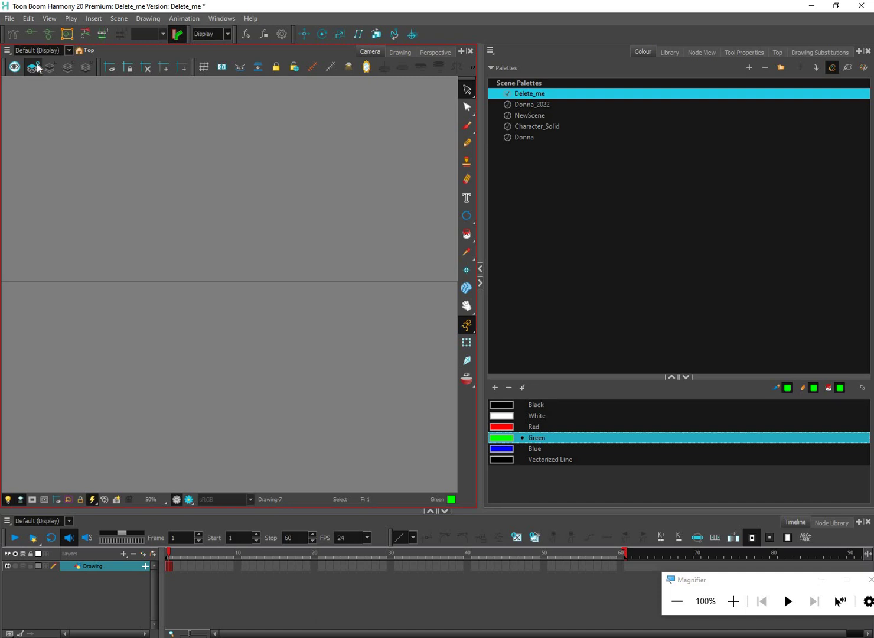
click(33, 72)
click(240, 372)
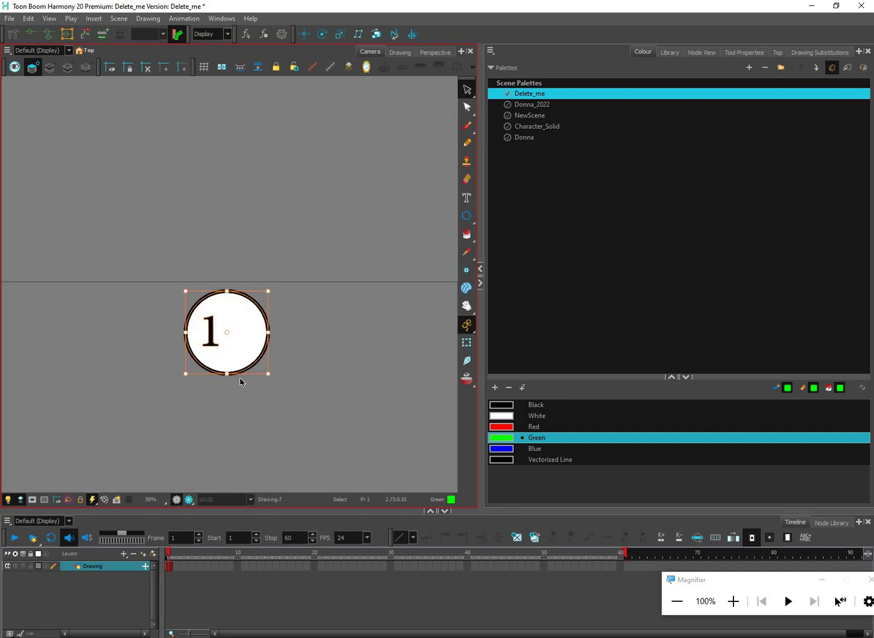
- Cut the green and blue circles with their numbers from the Line Art layer and paste them onto the Colour Art layer
click(51, 67)
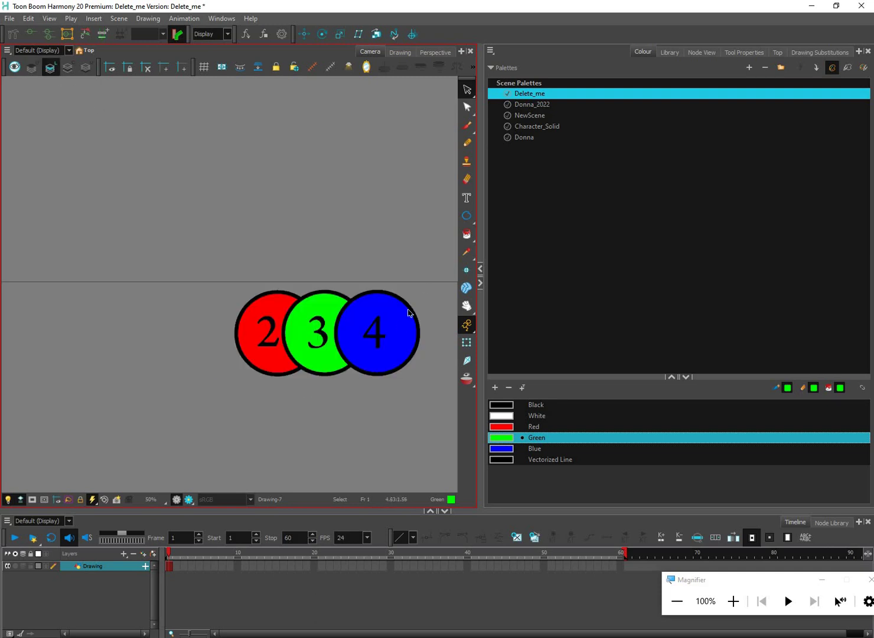
drag(408, 310, 334, 426)
key(Delete)
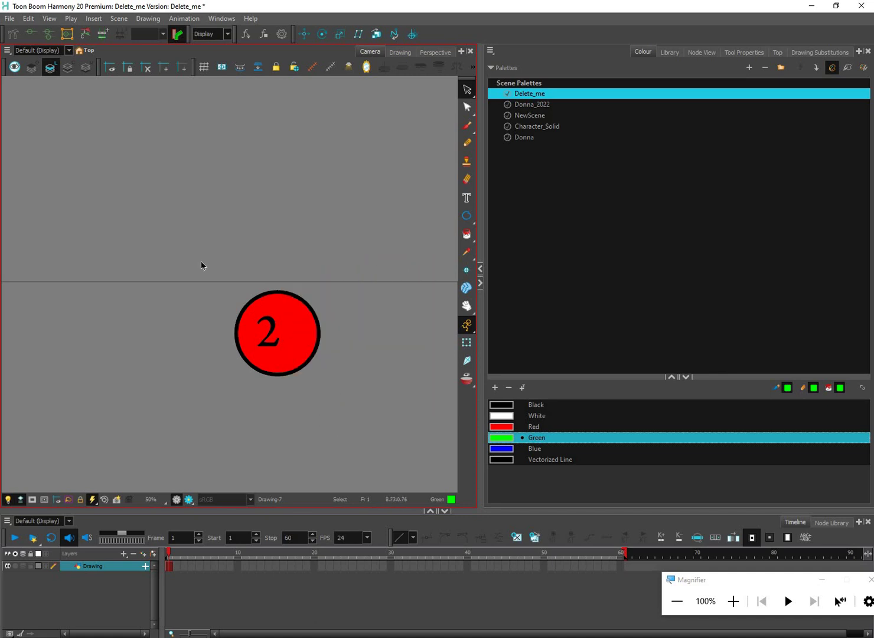
click(69, 69)
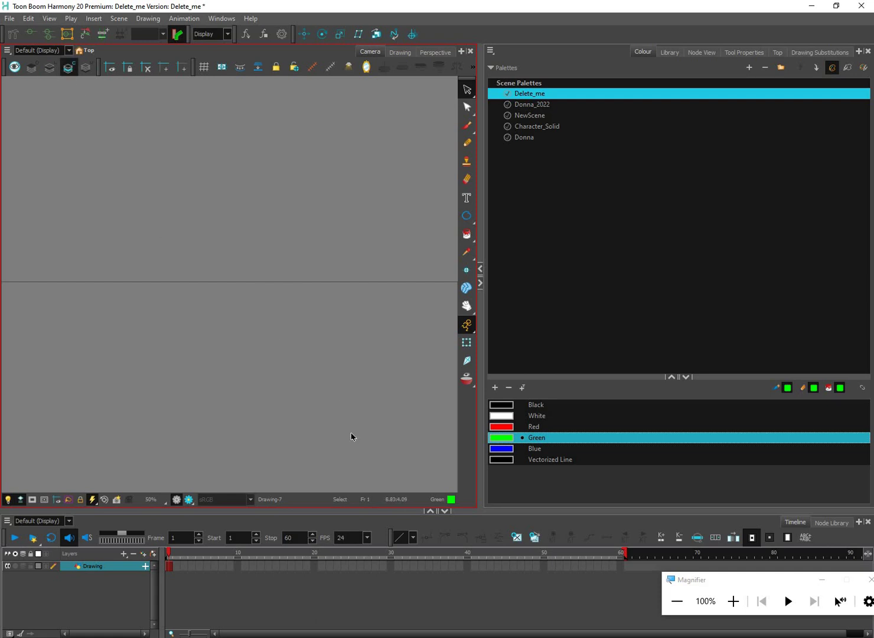
key(ctrl+z)
click(426, 265)
- Cut the blue circle with its number 4 from the Colour Art layer and paste it onto the Underlay layer
drag(409, 346, 378, 420)
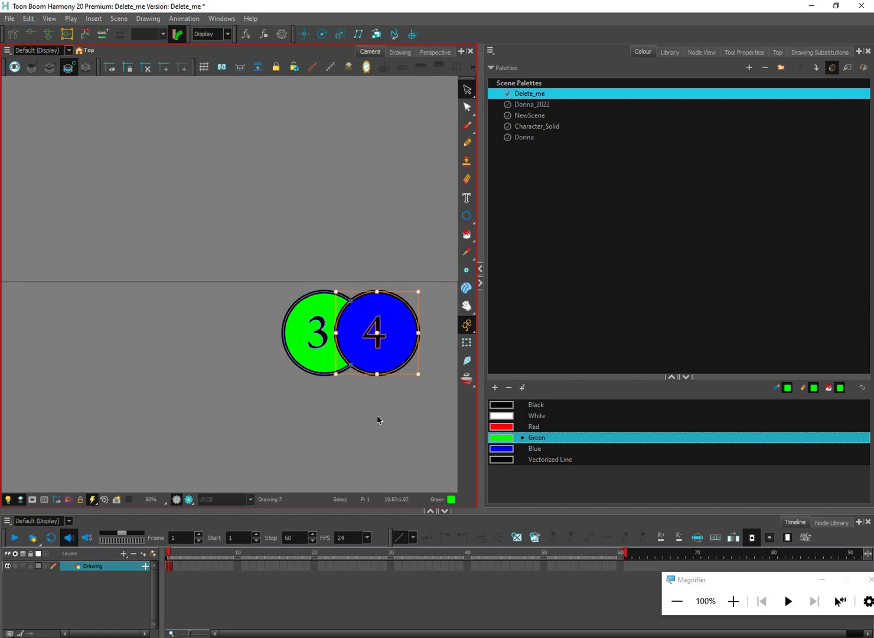
key(Delete)
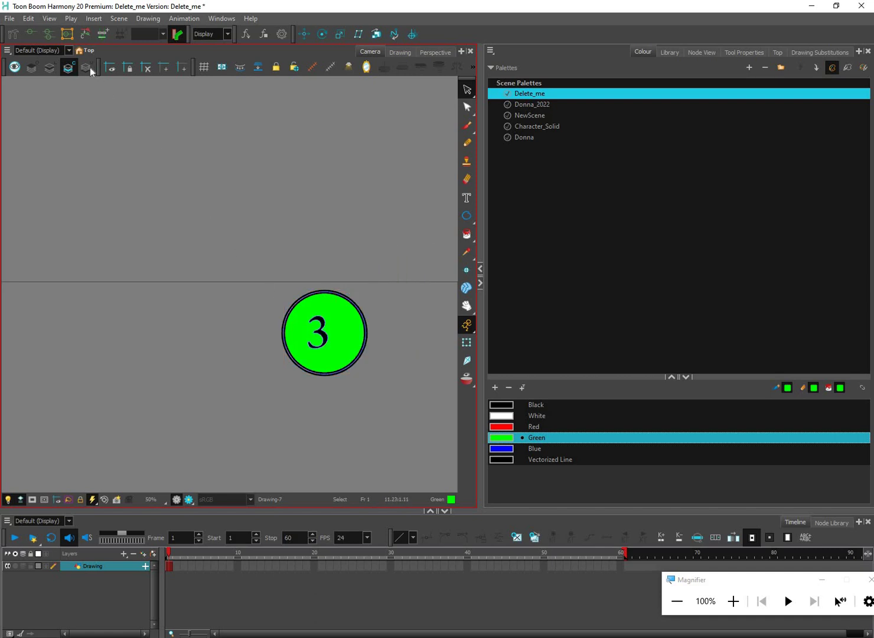
click(88, 69)
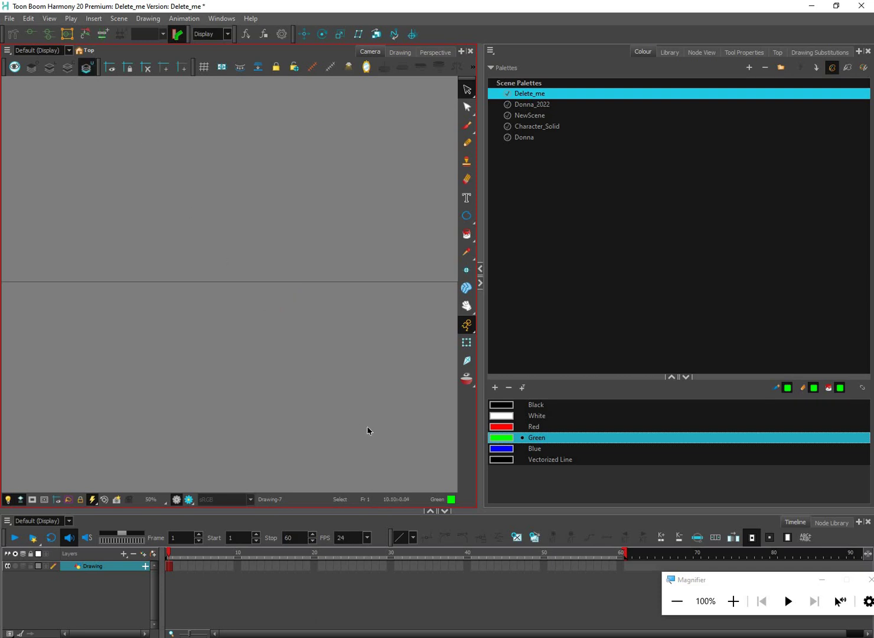
key(ctrl+z)
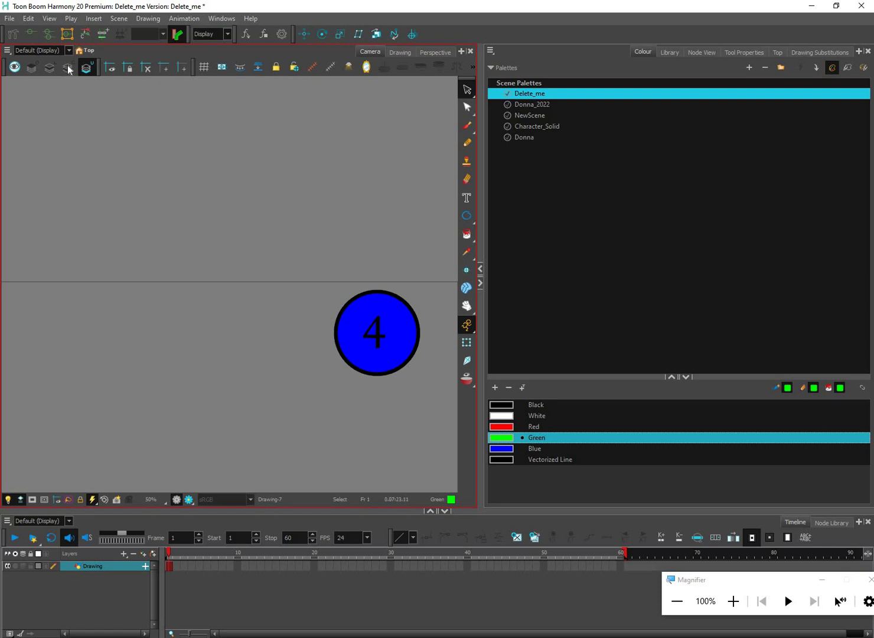
- Check the artwork on each art layer individually, preview all art layers together, and return to viewing the Underlay layer alone
click(68, 68)
click(50, 68)
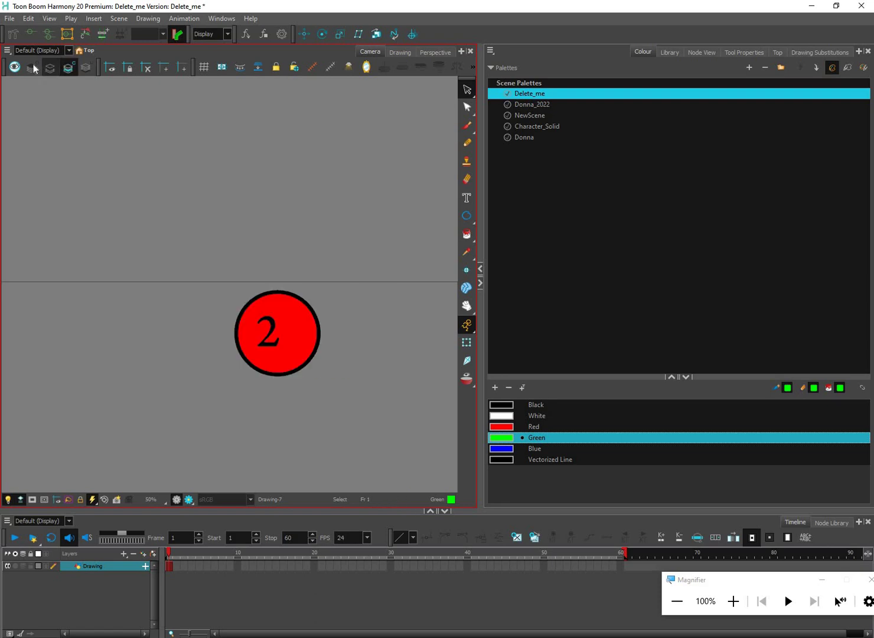
click(49, 67)
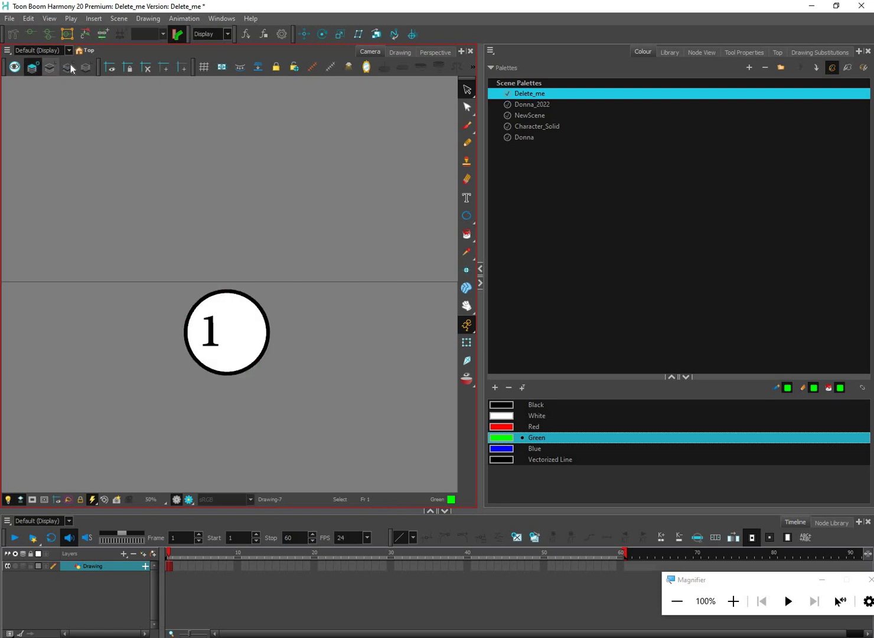
click(70, 65)
click(86, 65)
click(86, 67)
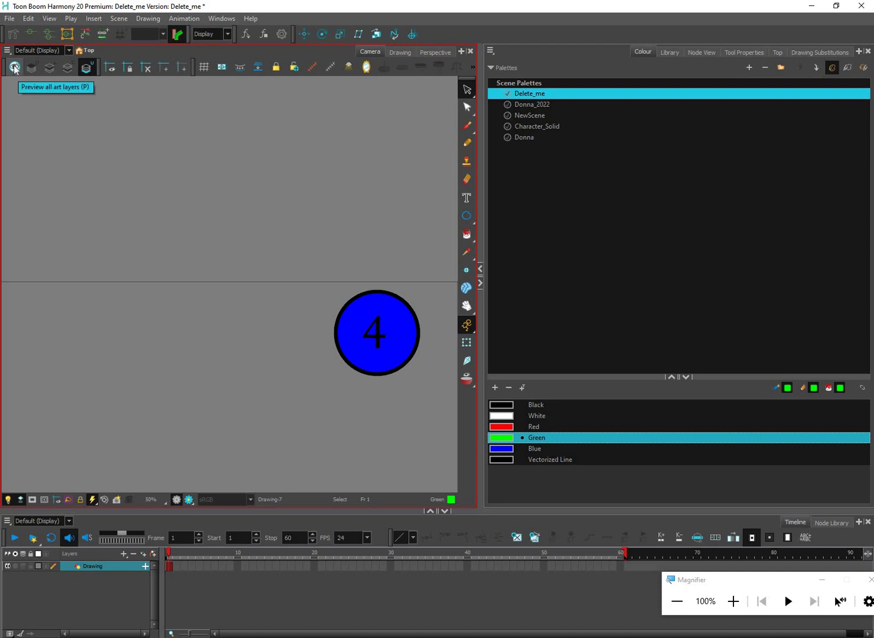
key(p)
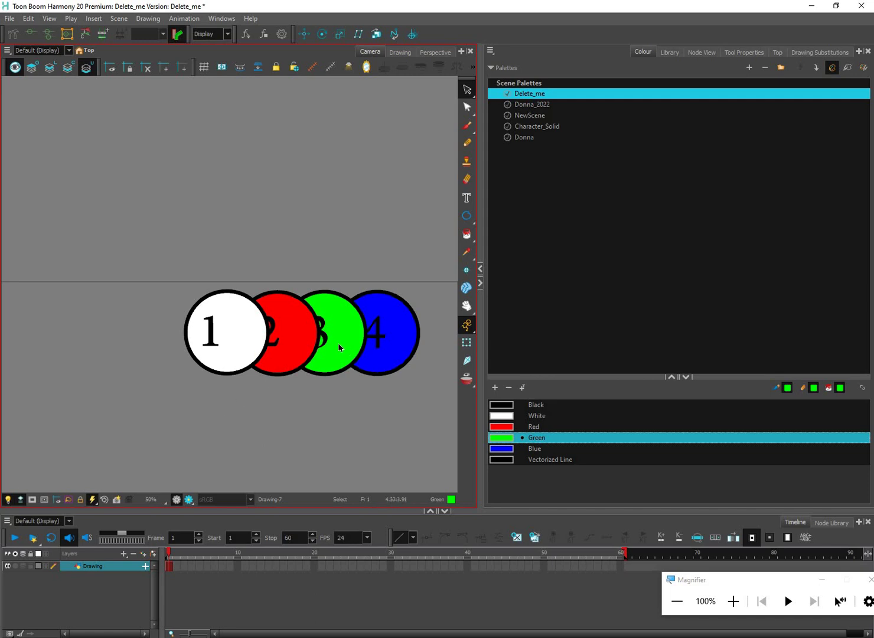
click(14, 68)
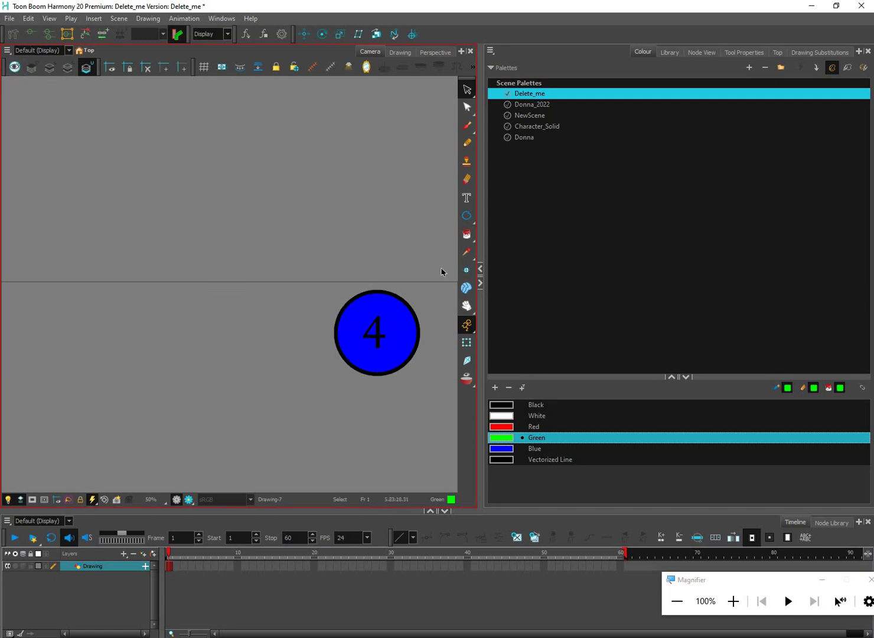
- Inspect the artwork on the Line Art and Overlay layers individually and preview all art layers together
scroll(420, 328, up, 1)
drag(424, 355, 416, 344)
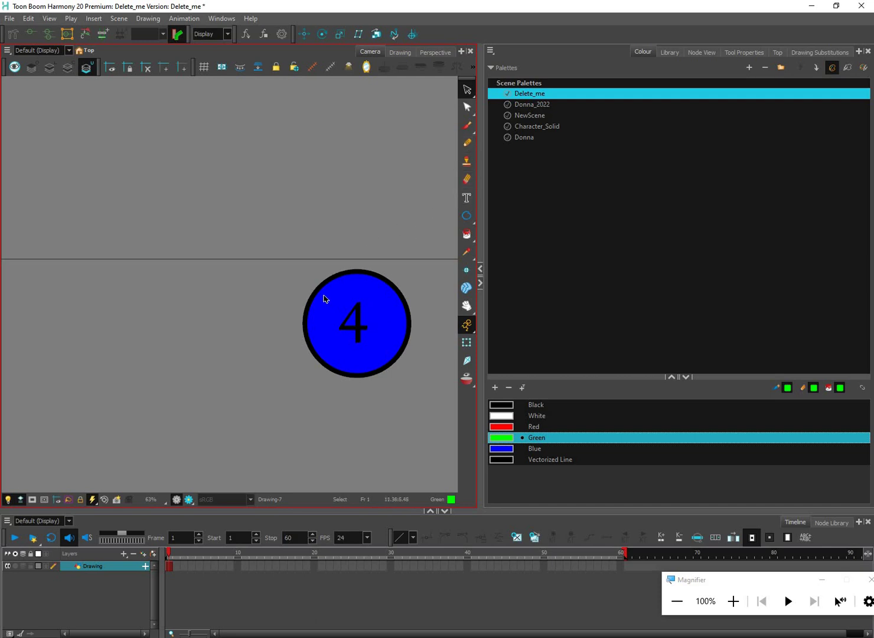
click(15, 68)
click(15, 67)
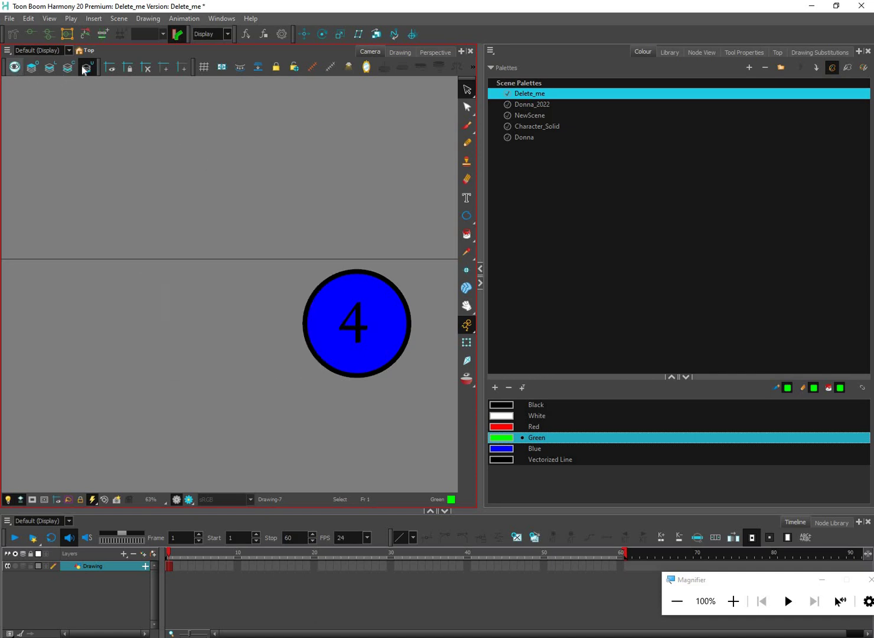
click(68, 67)
click(50, 68)
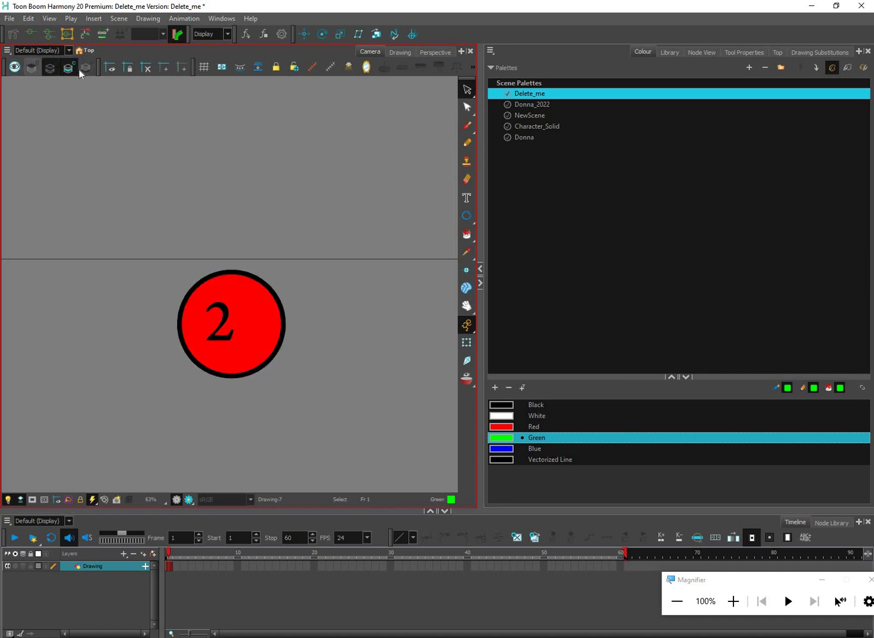
click(32, 68)
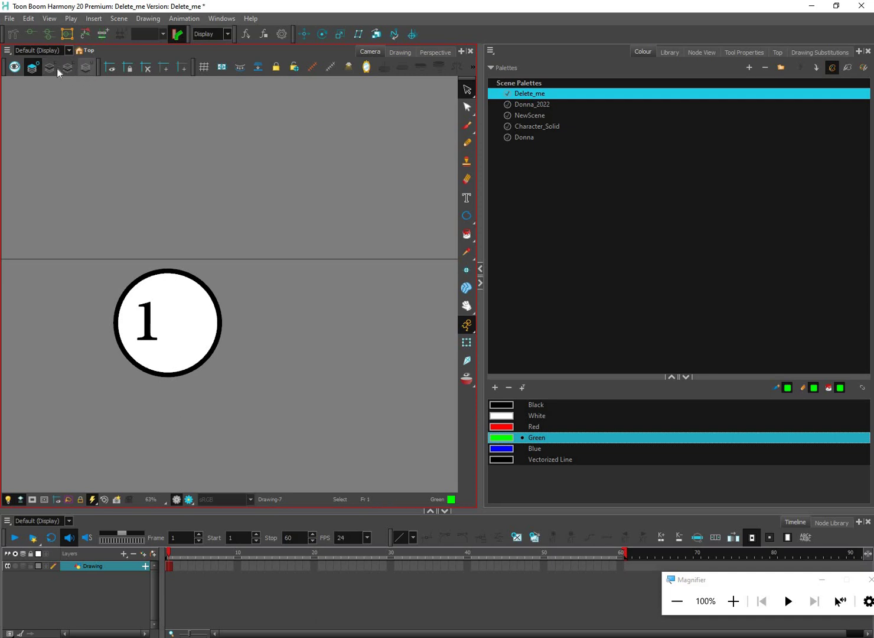
click(14, 67)
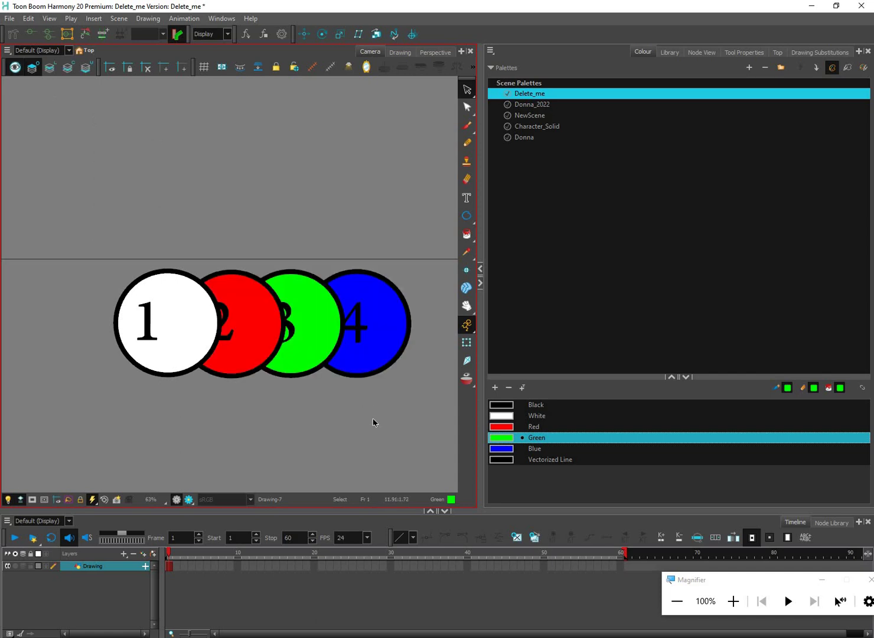
- Display the node network, move the Drawing node up and to one side of the Composite node, and deselect it
click(702, 52)
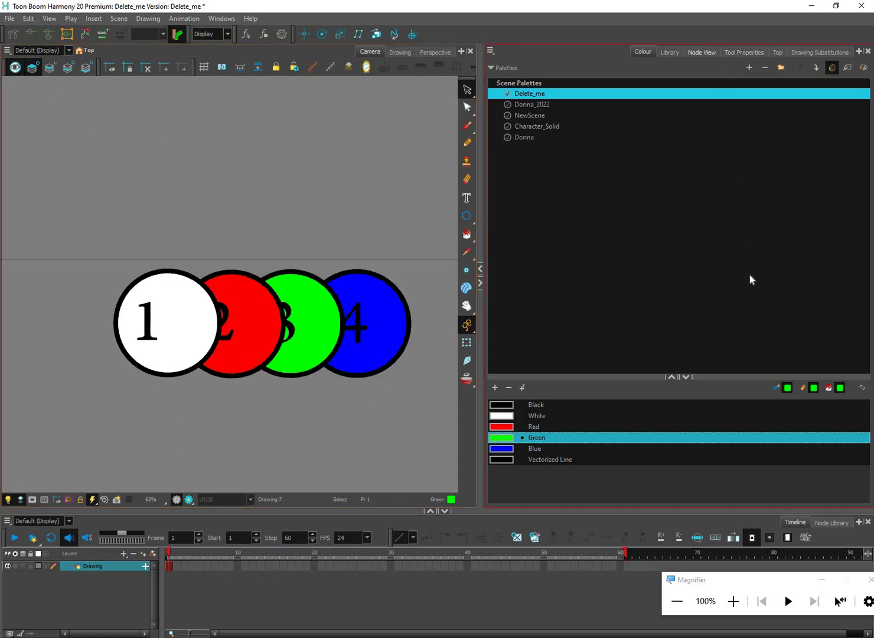
scroll(777, 288, down, 3)
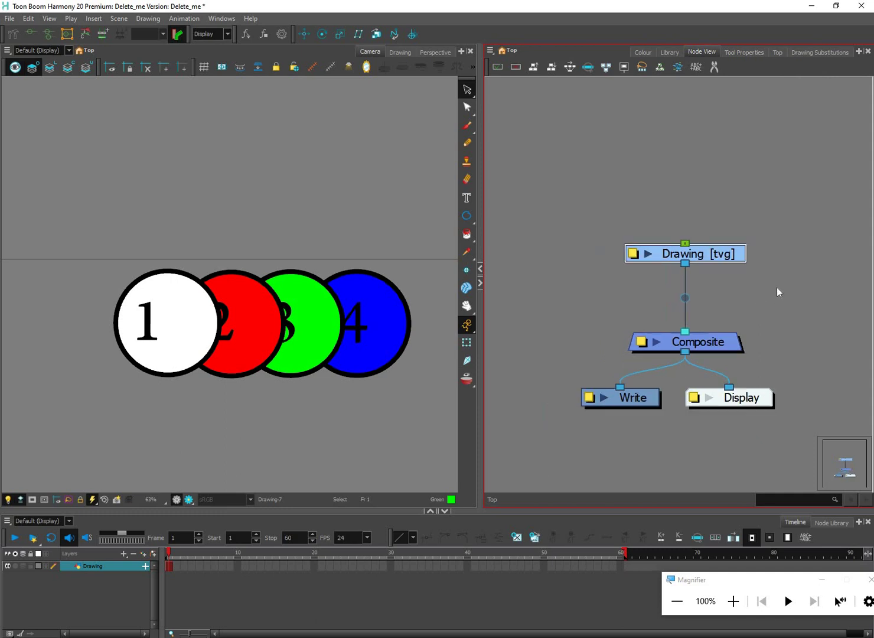
click(865, 578)
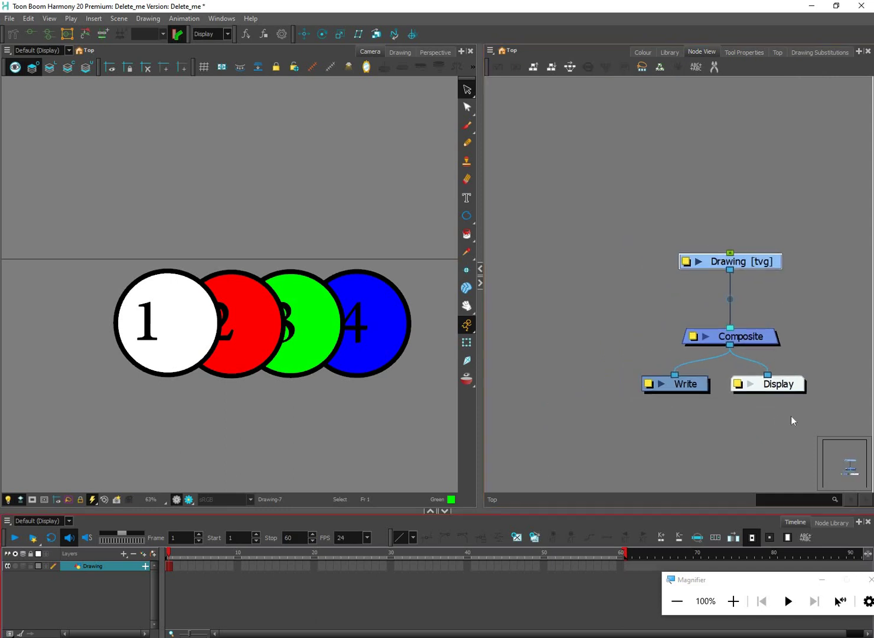
scroll(739, 302, up, 3)
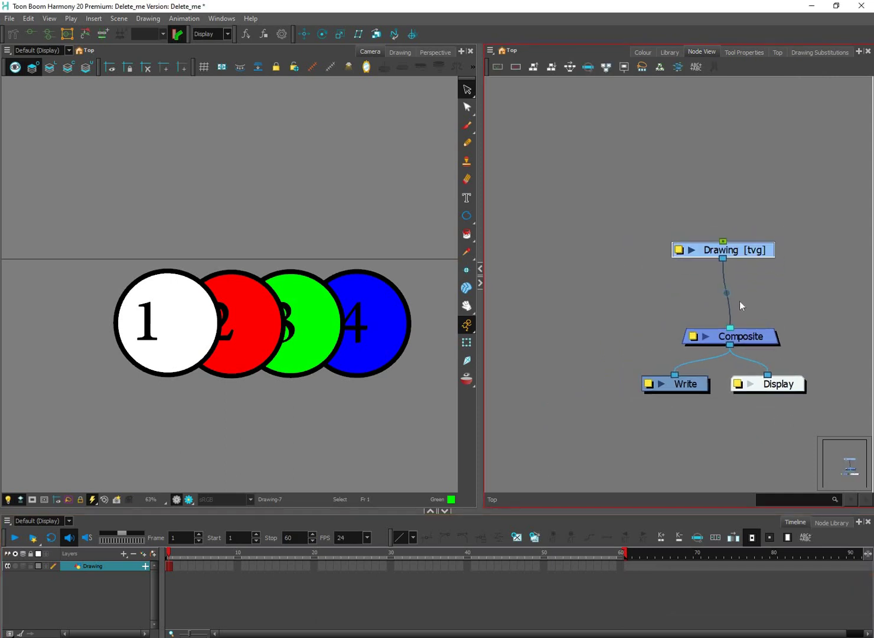
mouse_move(747, 257)
mouse_down()
mouse_move(784, 251)
mouse_move(733, 305)
mouse_move(627, 261)
mouse_up()
scroll(795, 298, down, 1)
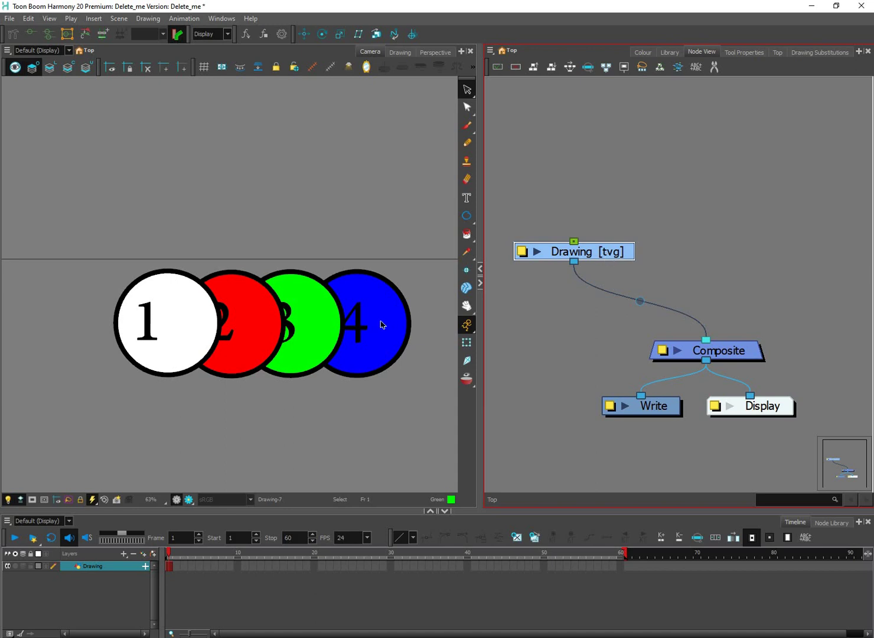
click(176, 332)
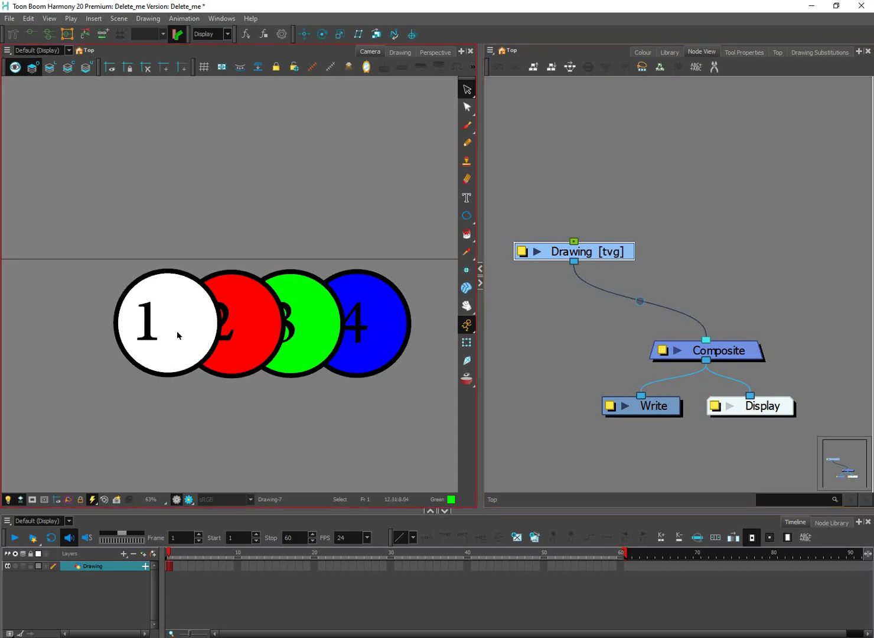
click(633, 192)
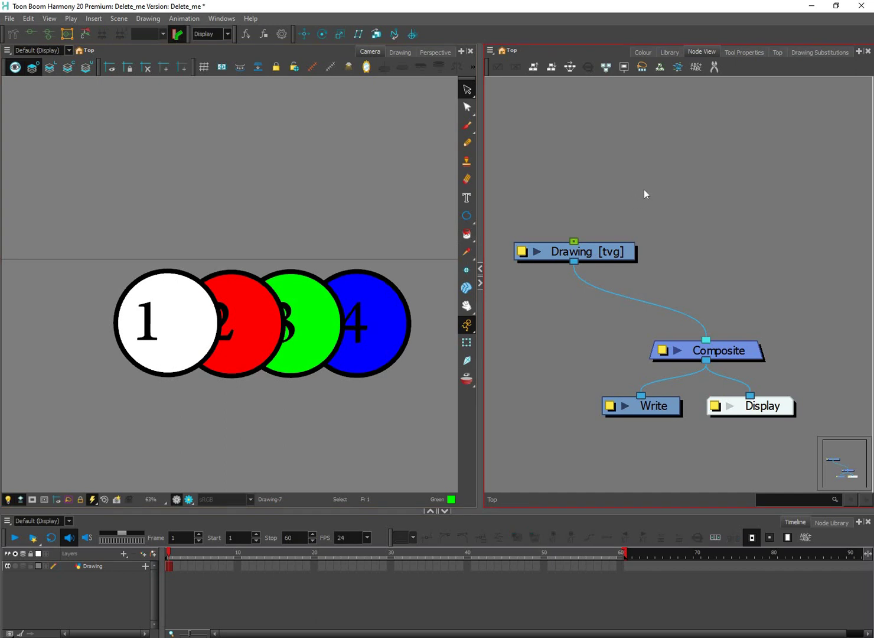
click(148, 19)
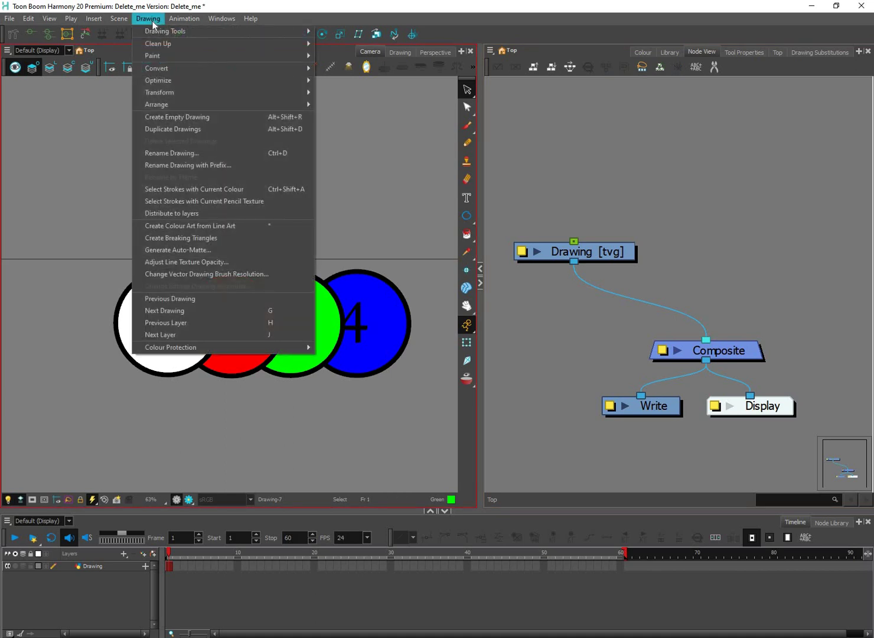
click(184, 19)
click(149, 22)
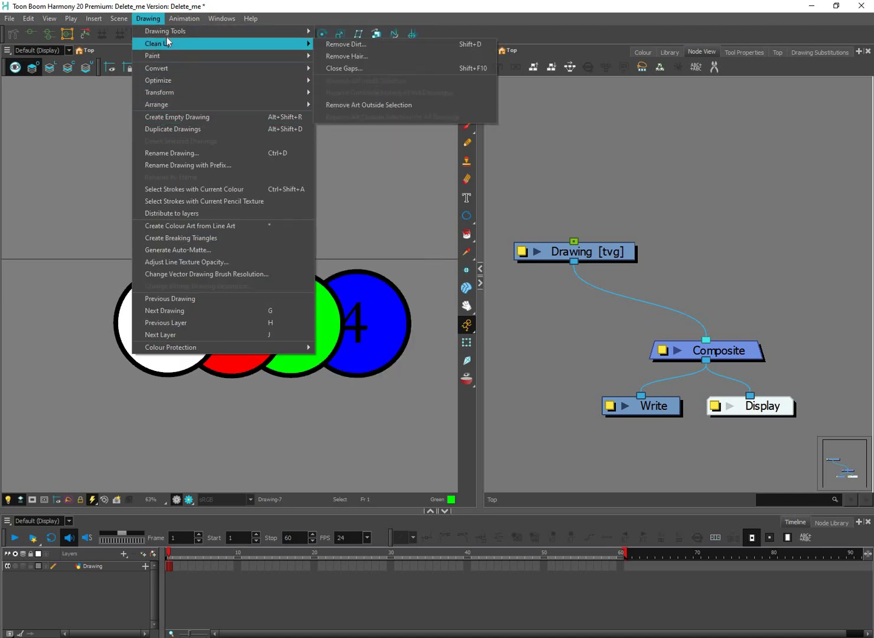
mouse_move(292, 35)
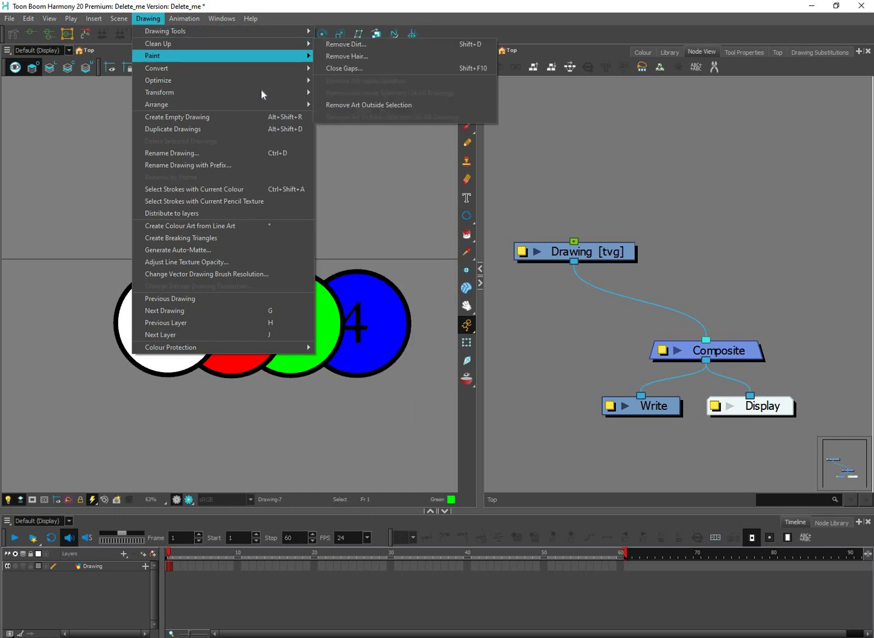
mouse_move(262, 89)
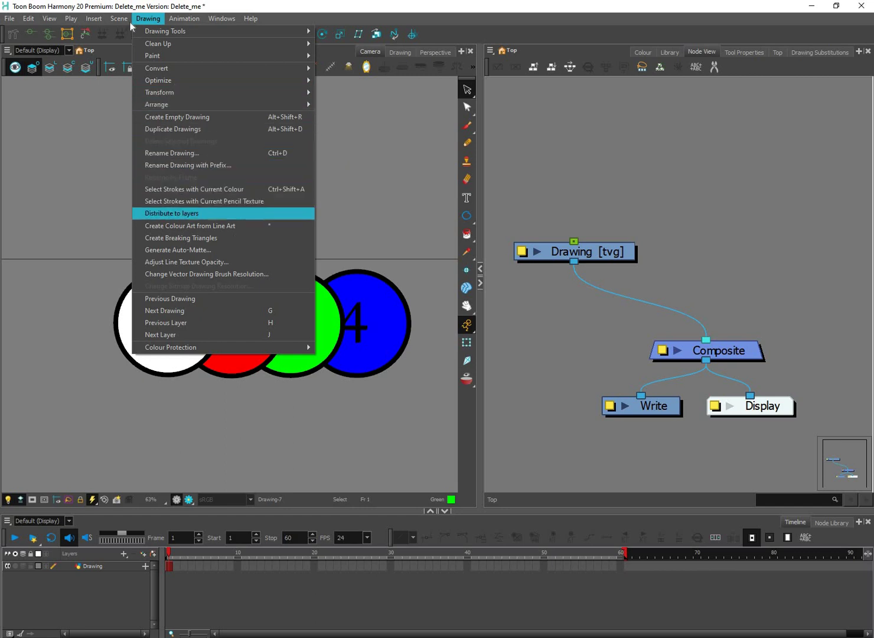
mouse_move(123, 24)
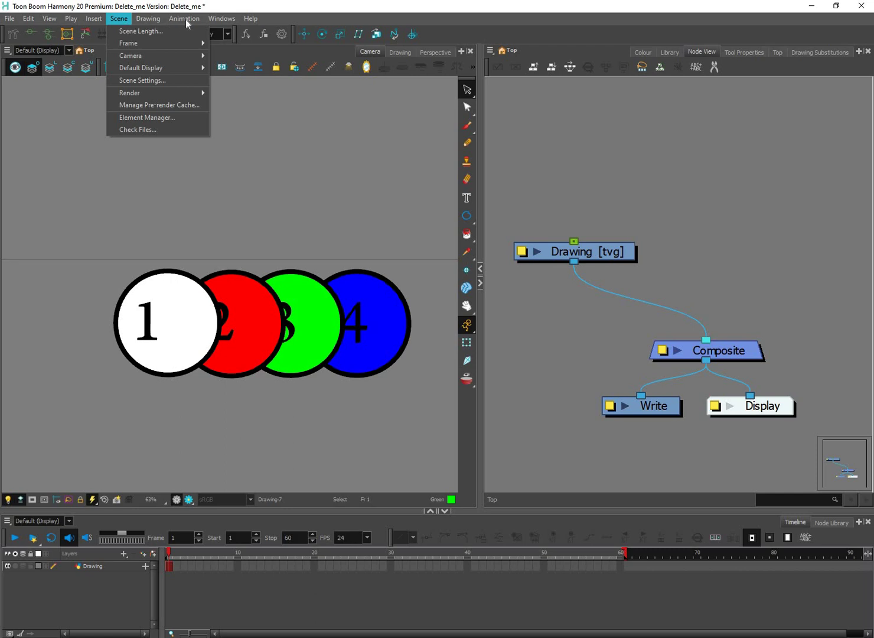
mouse_move(187, 23)
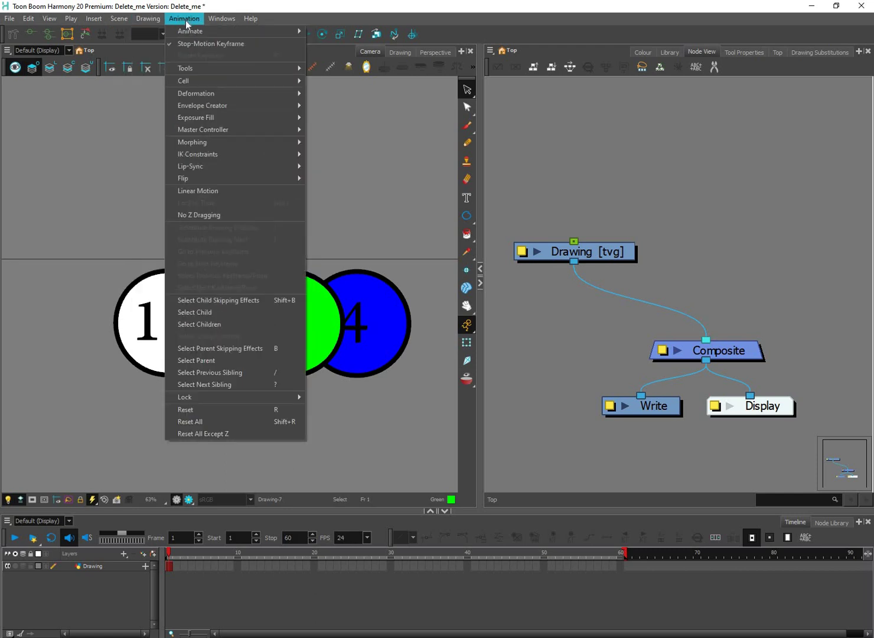
click(220, 19)
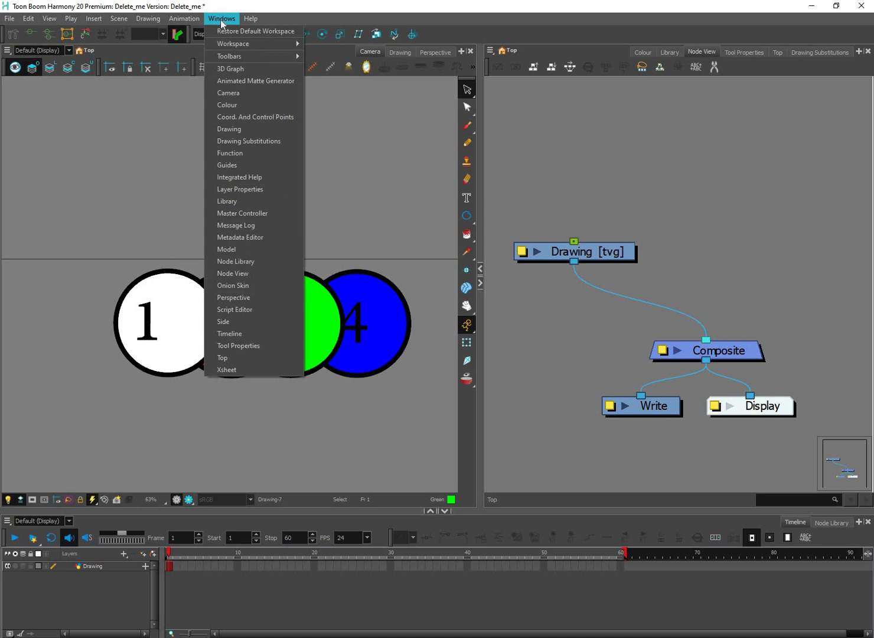
mouse_move(148, 24)
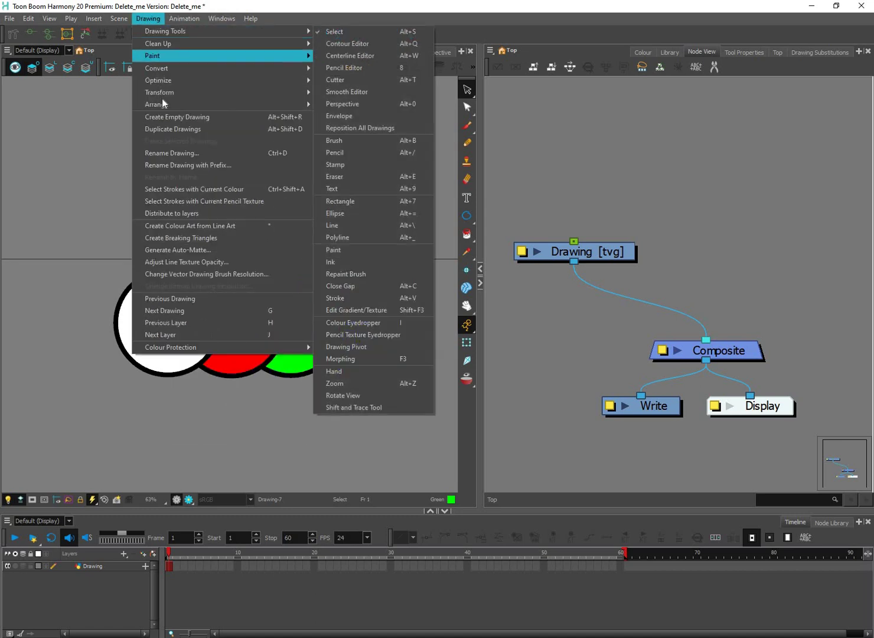
mouse_move(162, 98)
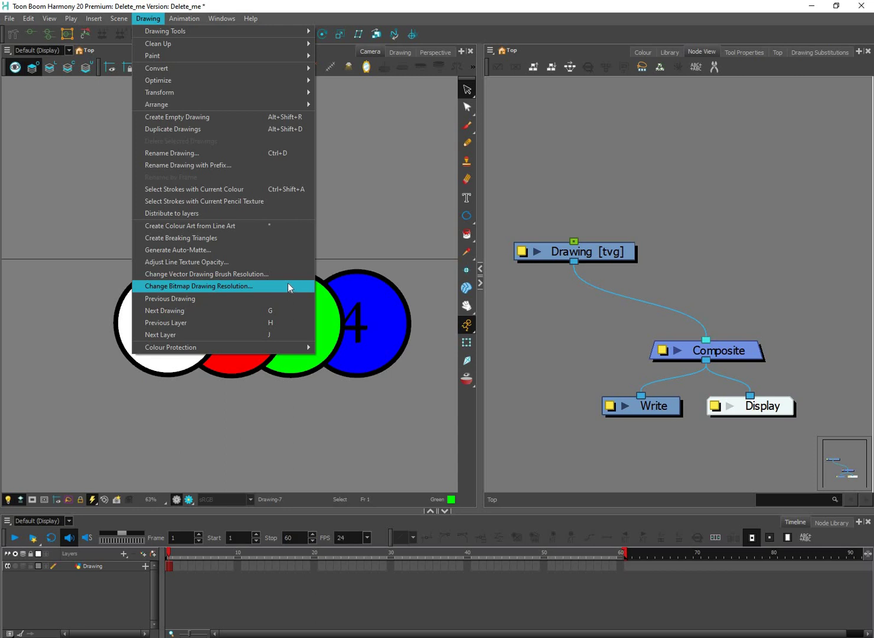
click(580, 160)
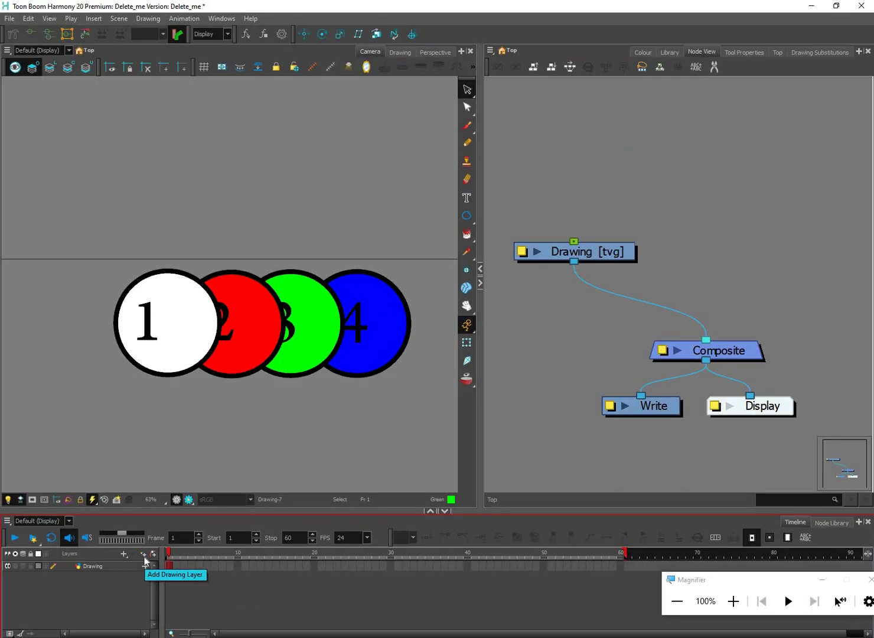
click(144, 558)
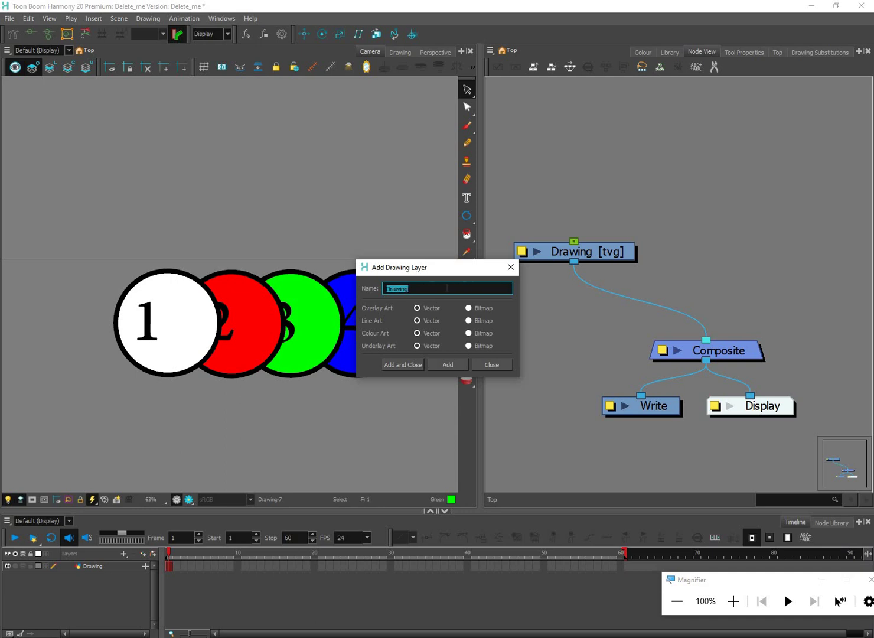
drag(514, 273, 509, 278)
click(507, 271)
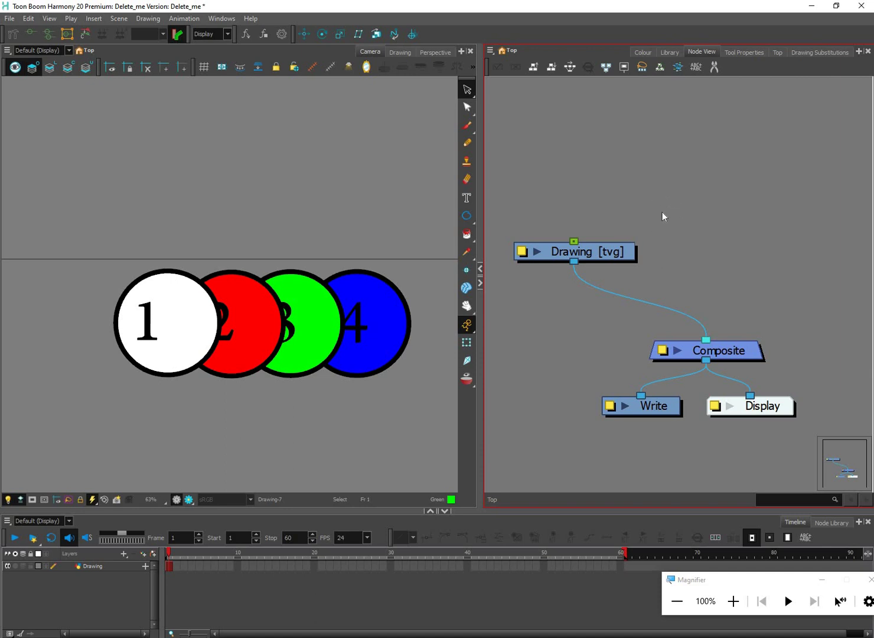
- Add three vector drawing layers named 2, 3 and 4
key(ctrl+r)
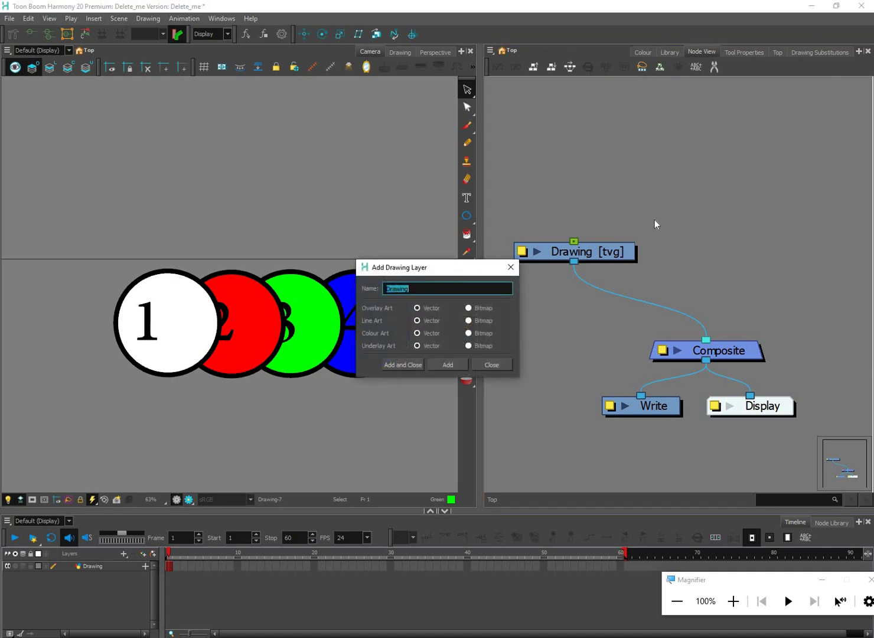
text(2)
click(449, 364)
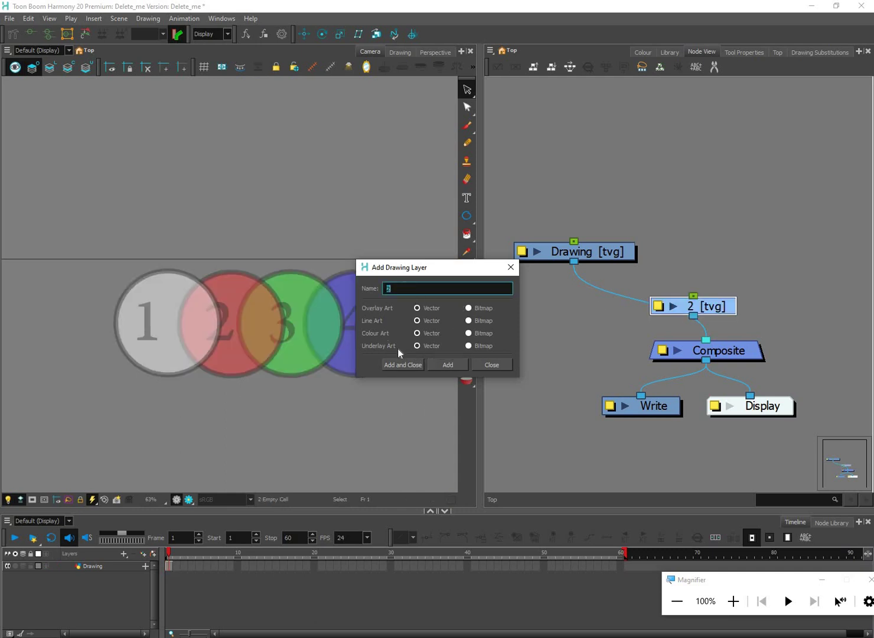
text(3)
key(Return)
click(453, 365)
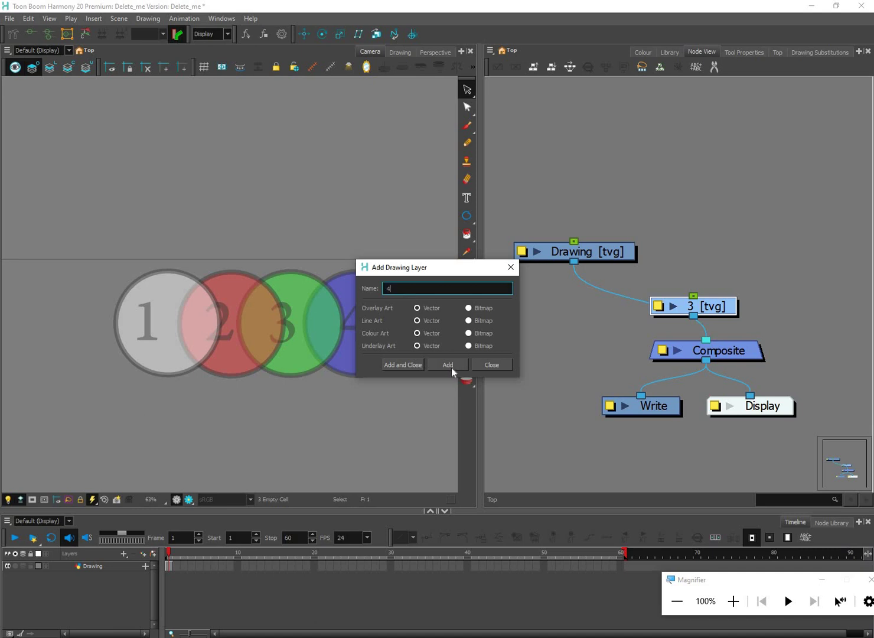
click(494, 365)
- Spread the 2, 3 and 4 nodes apart above the Composite node and shift the Drawing node sideways away from them
mouse_move(731, 306)
mouse_down()
mouse_move(723, 252)
mouse_move(828, 263)
mouse_move(710, 219)
mouse_up()
drag(692, 304, 686, 282)
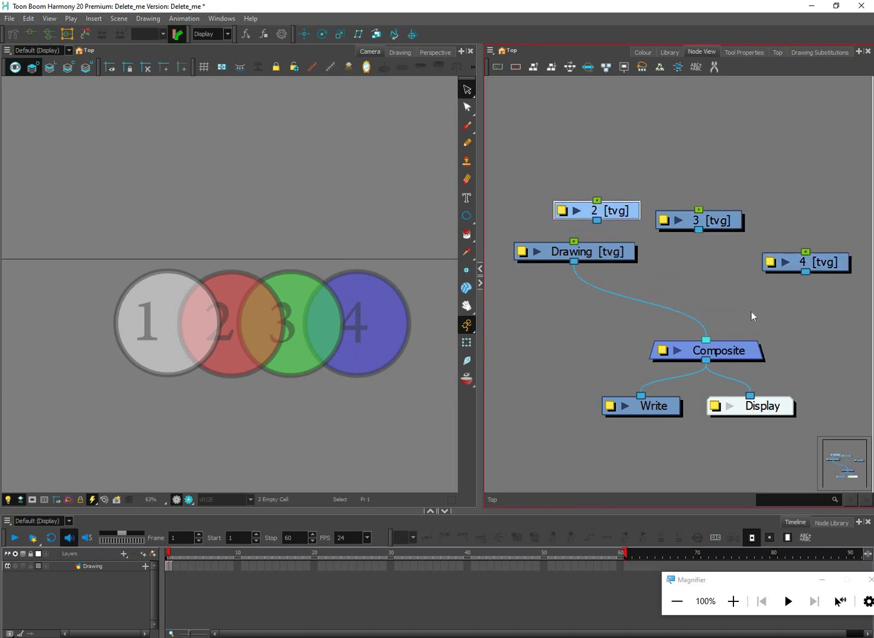
scroll(750, 311, down, 1)
mouse_move(619, 261)
mouse_down()
mouse_move(608, 280)
mouse_move(574, 270)
mouse_up()
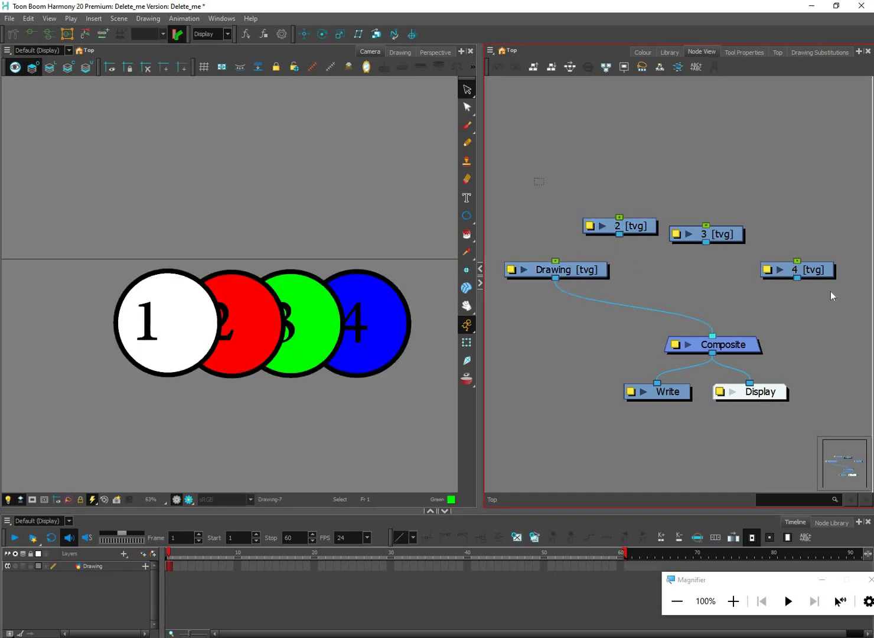
- Toggle the Node View toolbar off and on, and line up the Drawing, 2, 3 and 4 nodes in one evenly spaced row
drag(537, 179, 810, 319)
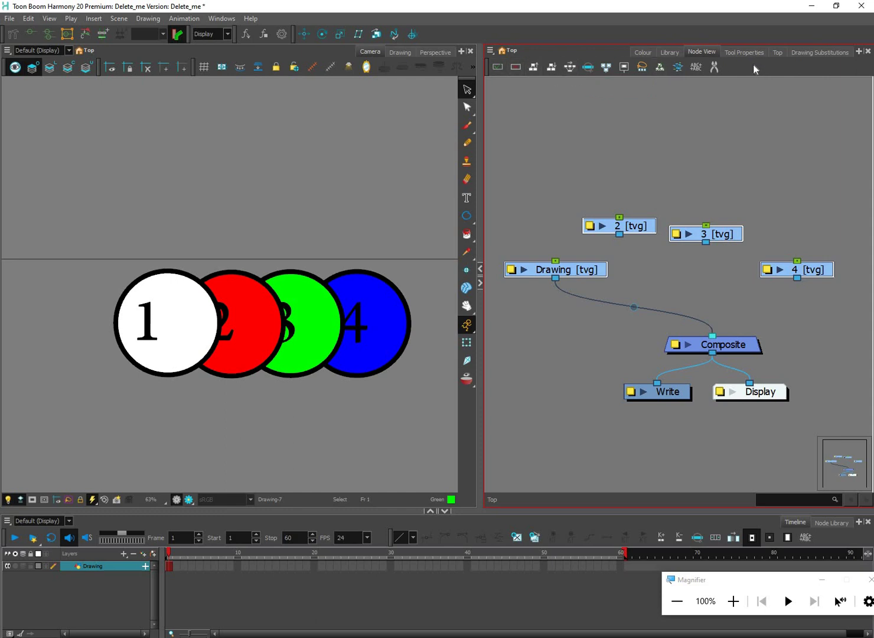
right_click(809, 66)
click(807, 67)
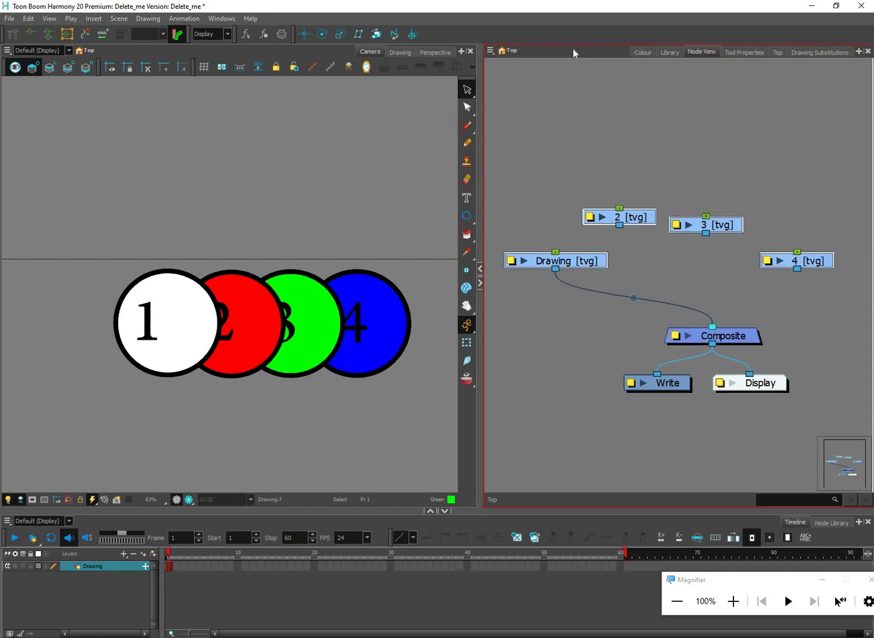
right_click(575, 49)
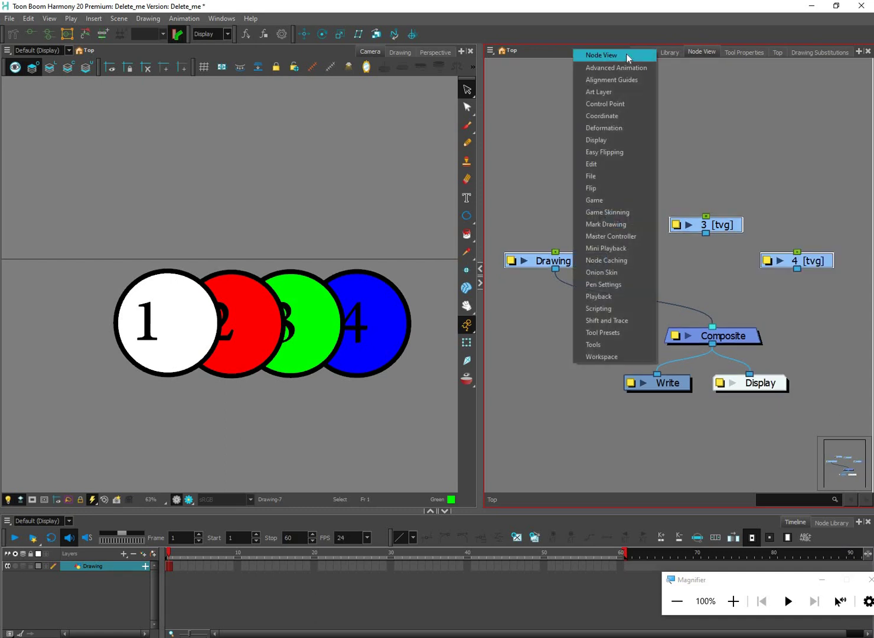
click(581, 56)
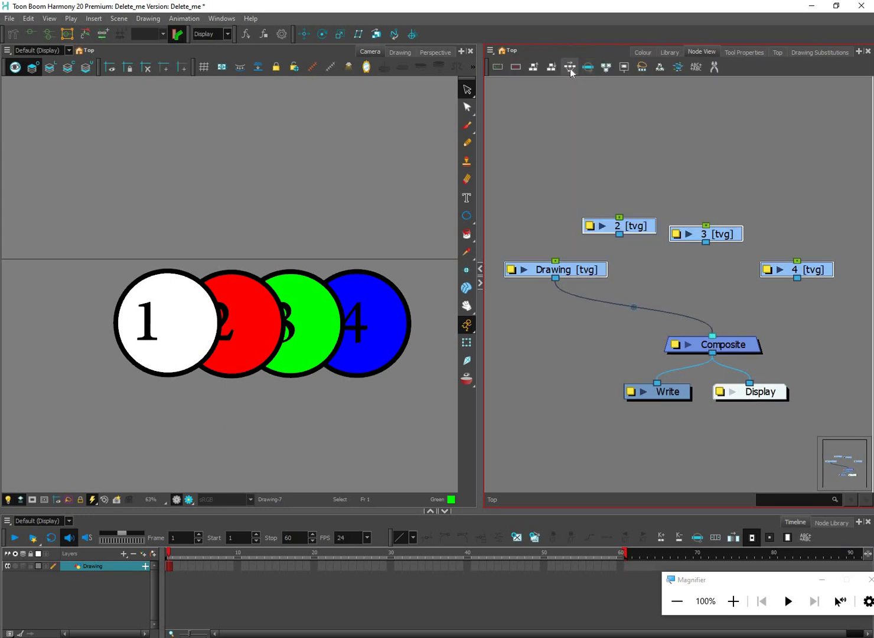
click(571, 69)
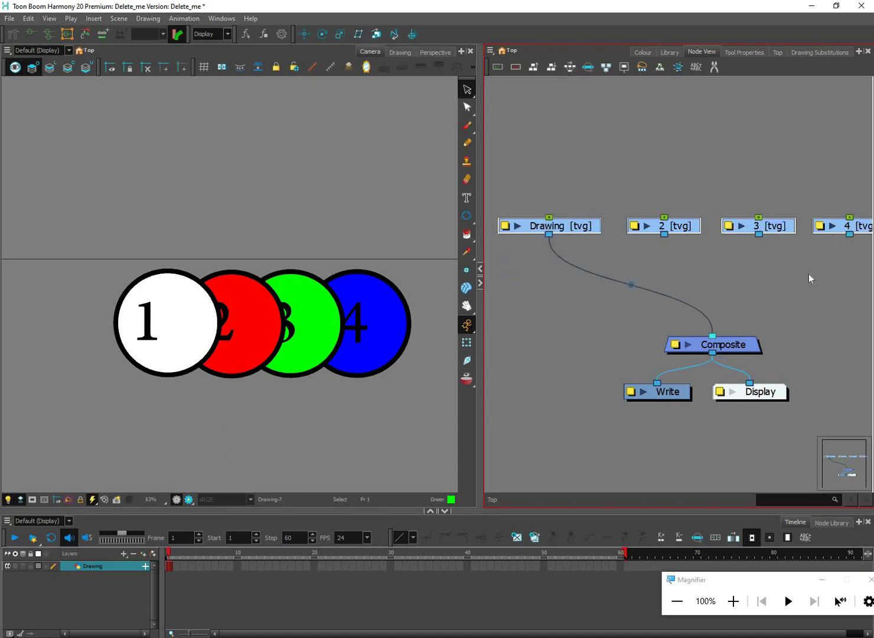
scroll(786, 284, down, 1)
drag(843, 240, 820, 246)
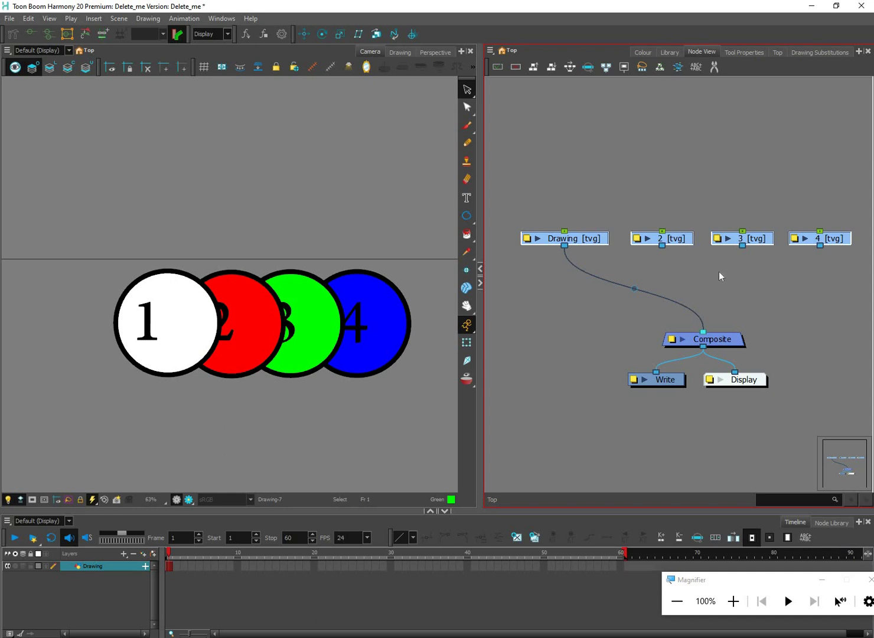
- Connect the 2, 3 and 4 drawing nodes to the Composite node, in order after the Drawing node
click(662, 244)
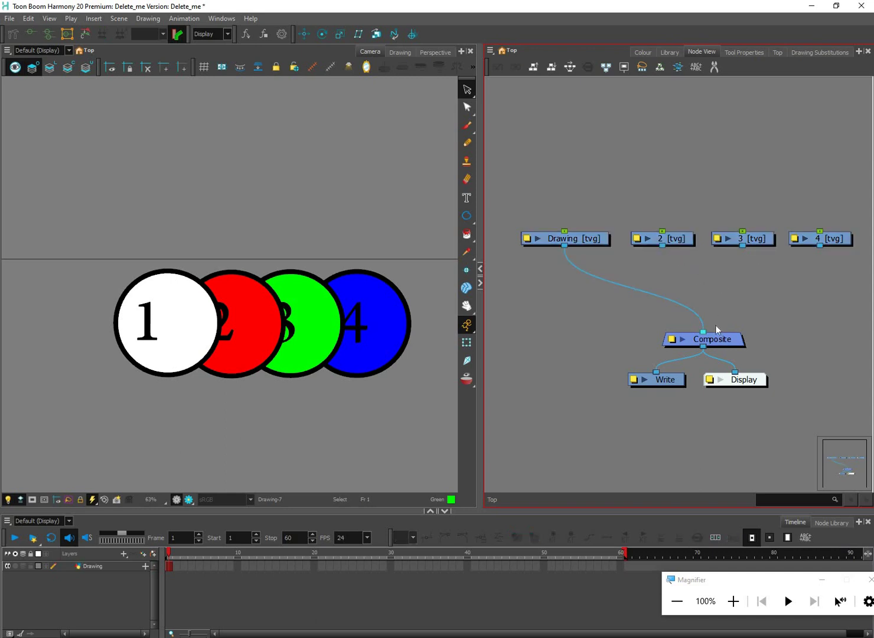
drag(662, 245, 716, 332)
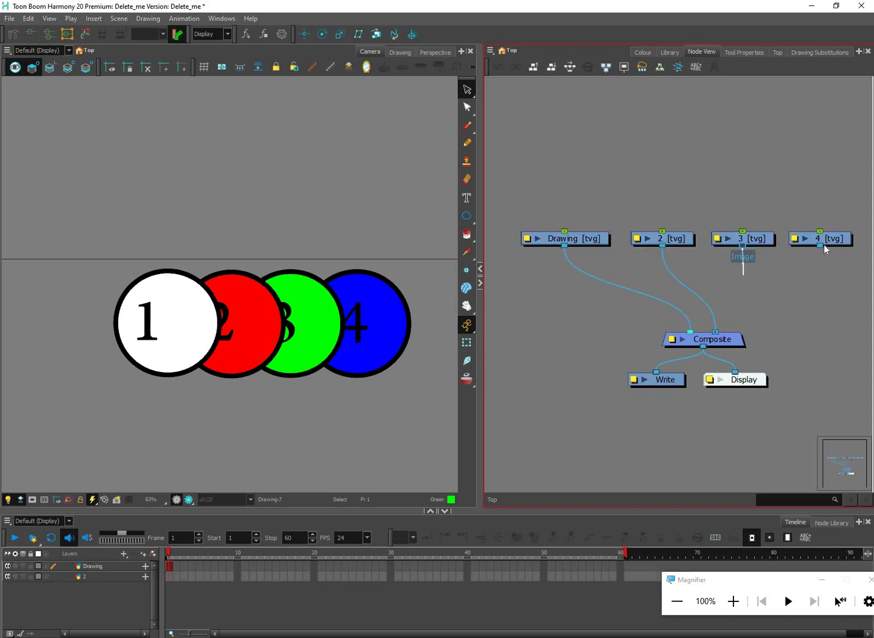
drag(742, 245, 735, 332)
drag(820, 245, 677, 332)
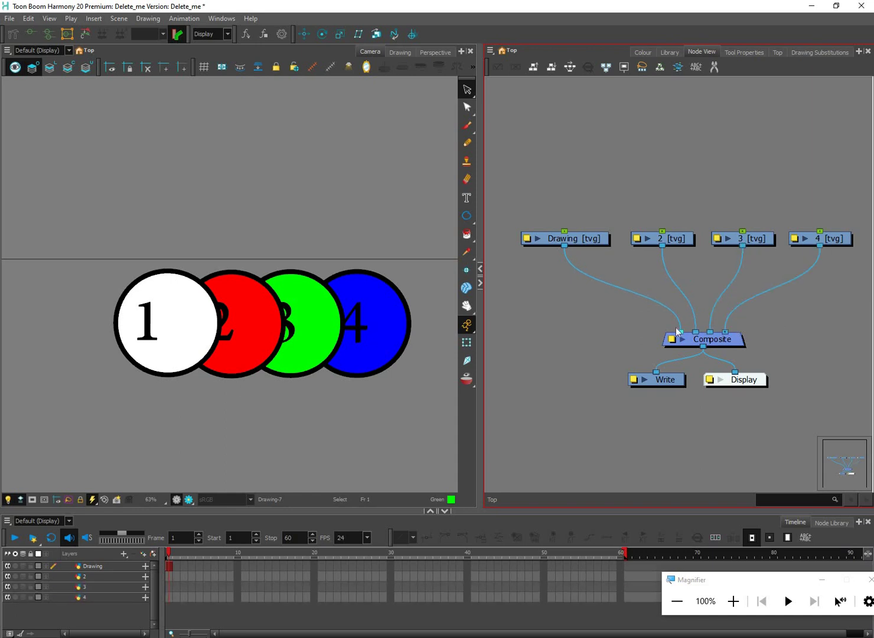
- Turn off the all-art-layers preview to show only the Overlay art, and rename the Drawing layer as 1
click(407, 368)
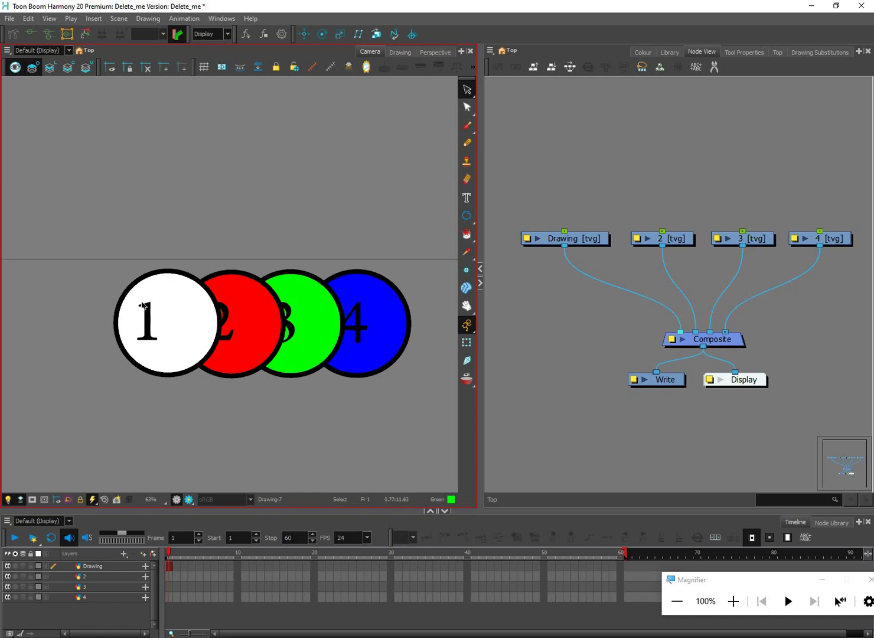
click(16, 68)
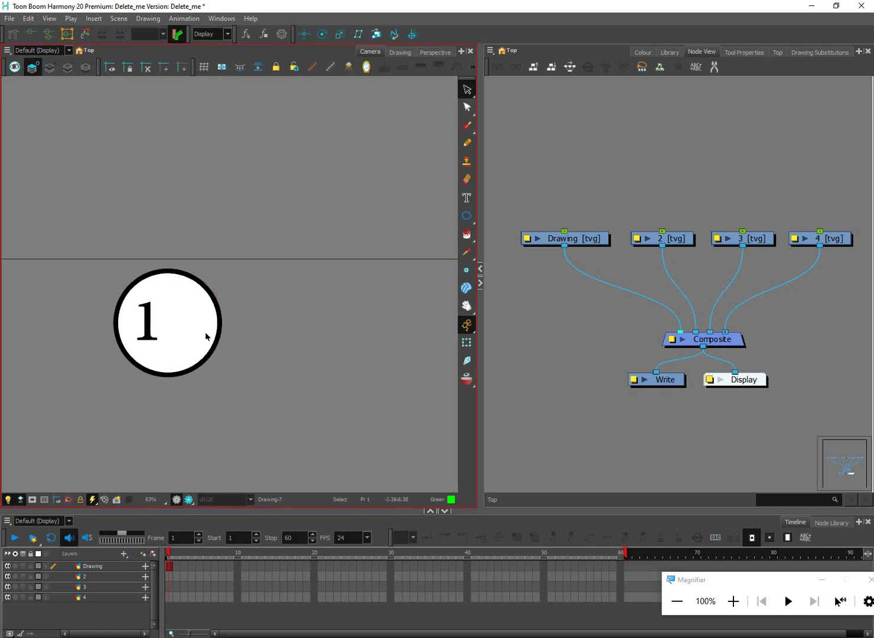
click(539, 239)
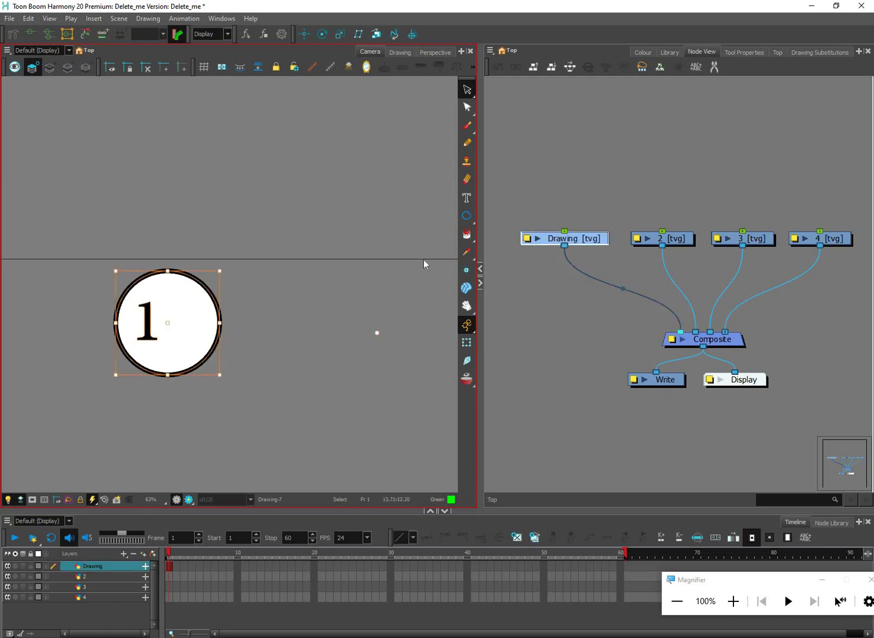
key(shift+e)
key(Tab)
text(1)
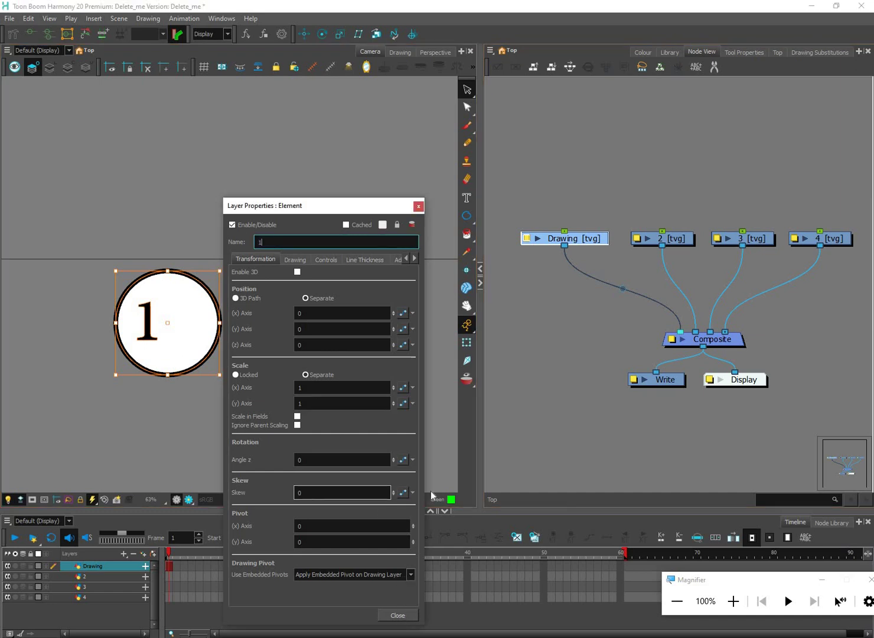
key(Return)
key(Return)
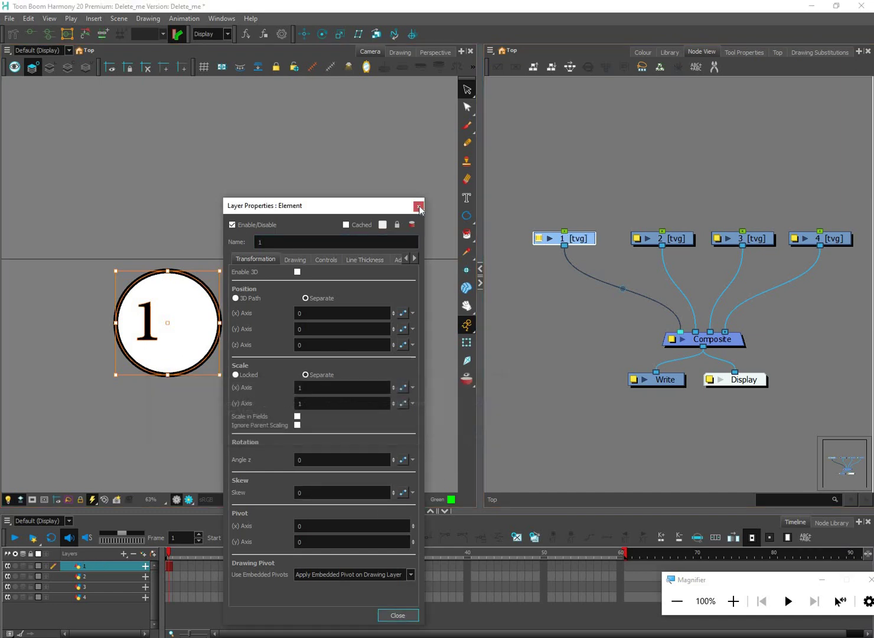
key(Escape)
key(Escape)
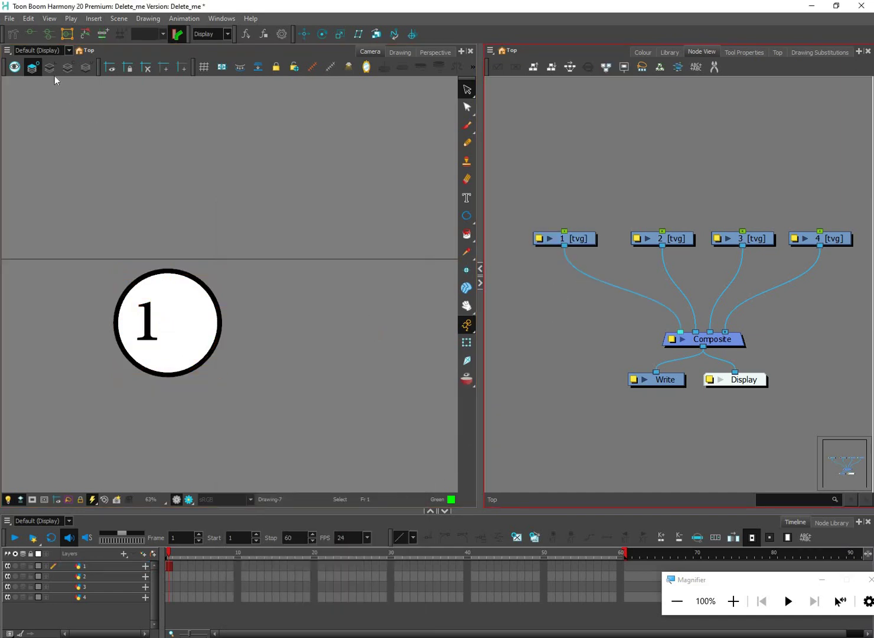
- Cut the red circle 2 from layer 1's Line Art and paste it into layer 2's Line Art
click(50, 66)
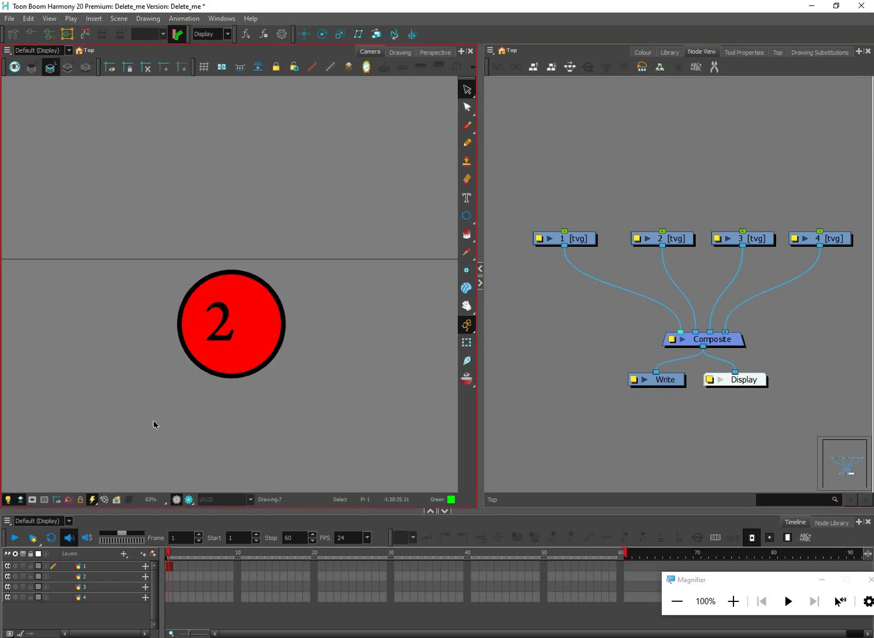
drag(335, 258, 335, 261)
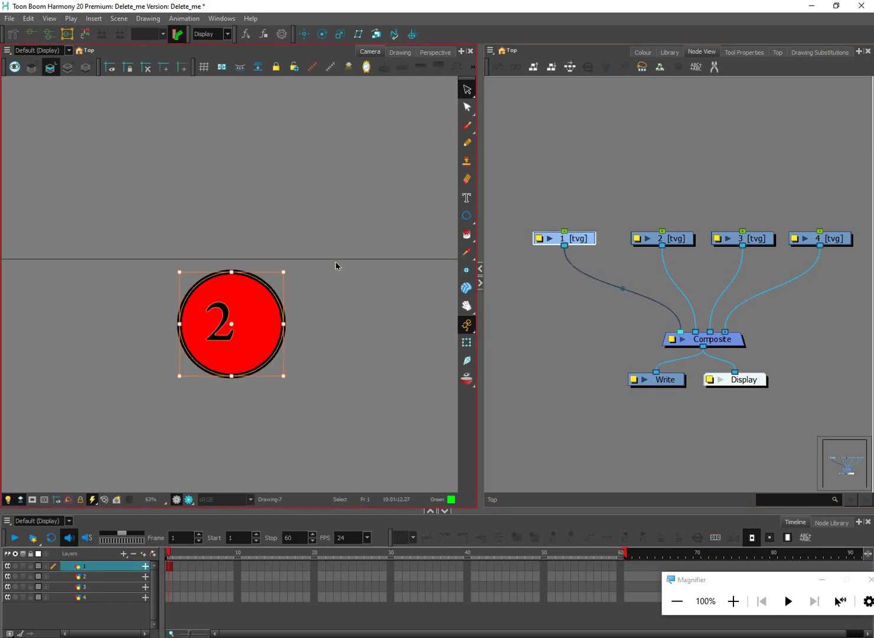
key(Delete)
click(678, 251)
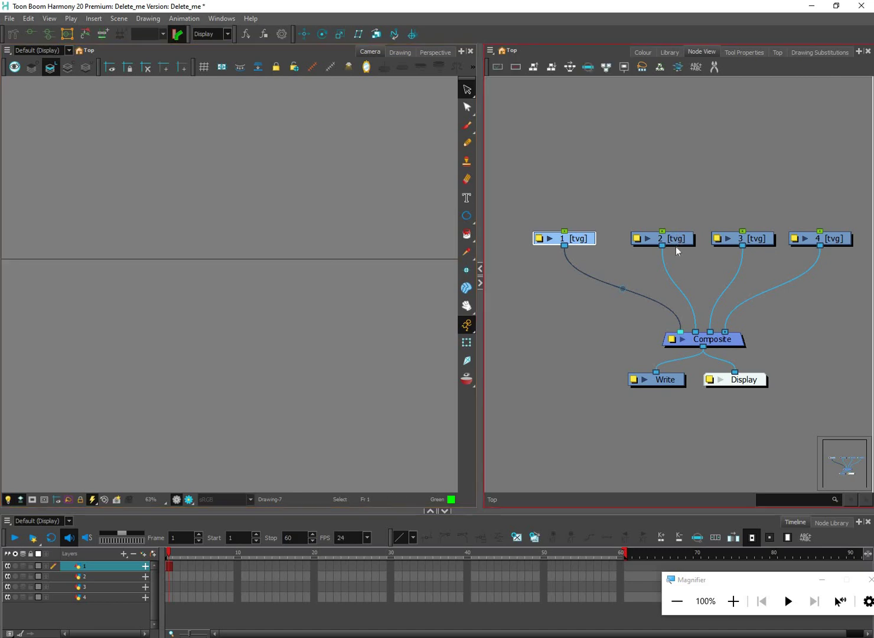
click(677, 241)
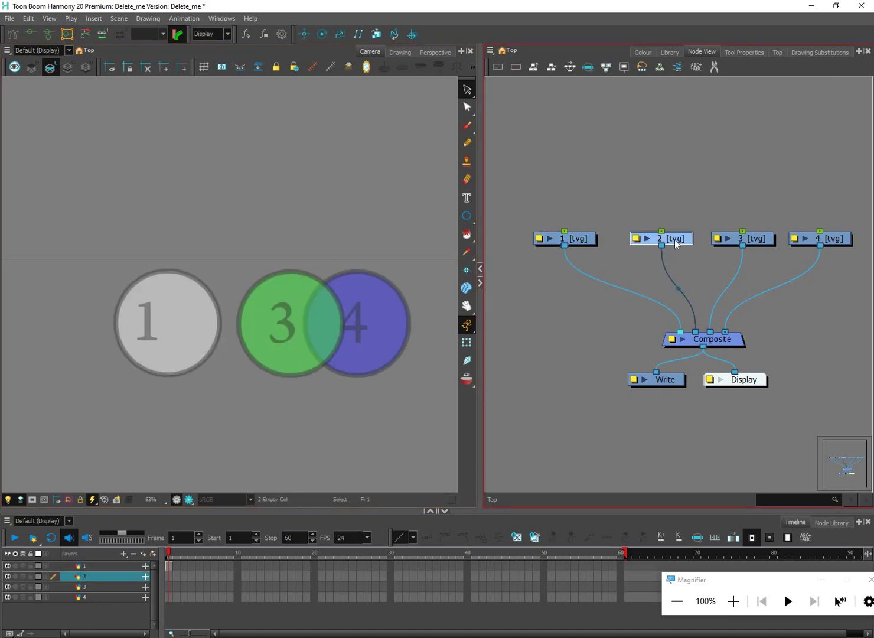
click(281, 387)
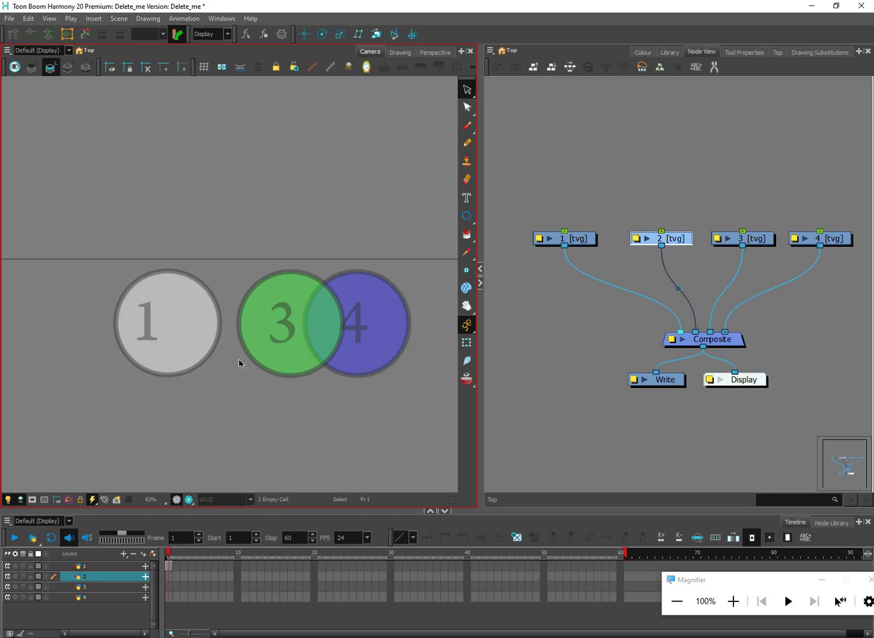
key(ctrl+v)
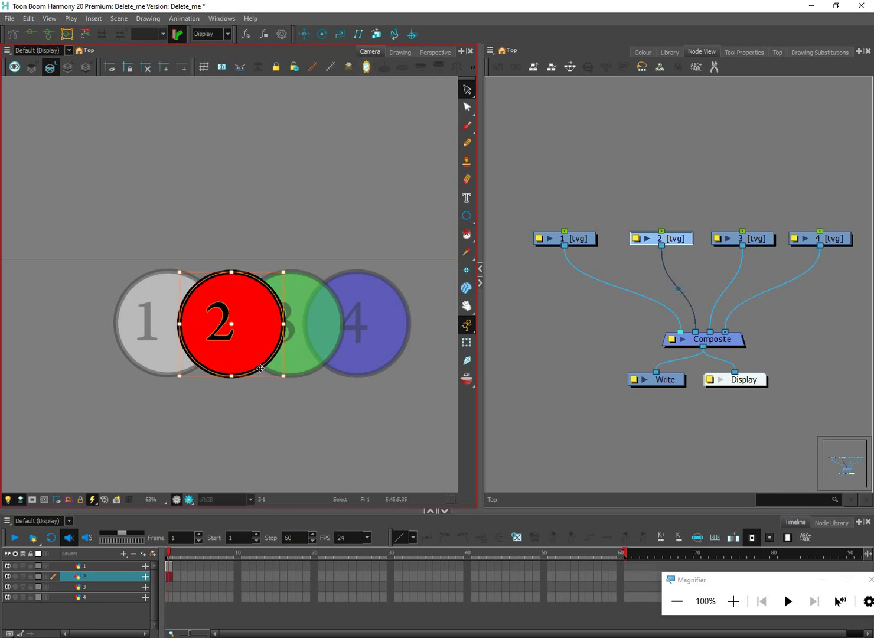
- Cut the green circle 3 from layer 1's Colour Art and paste it into layer 3's Colour Art
click(582, 238)
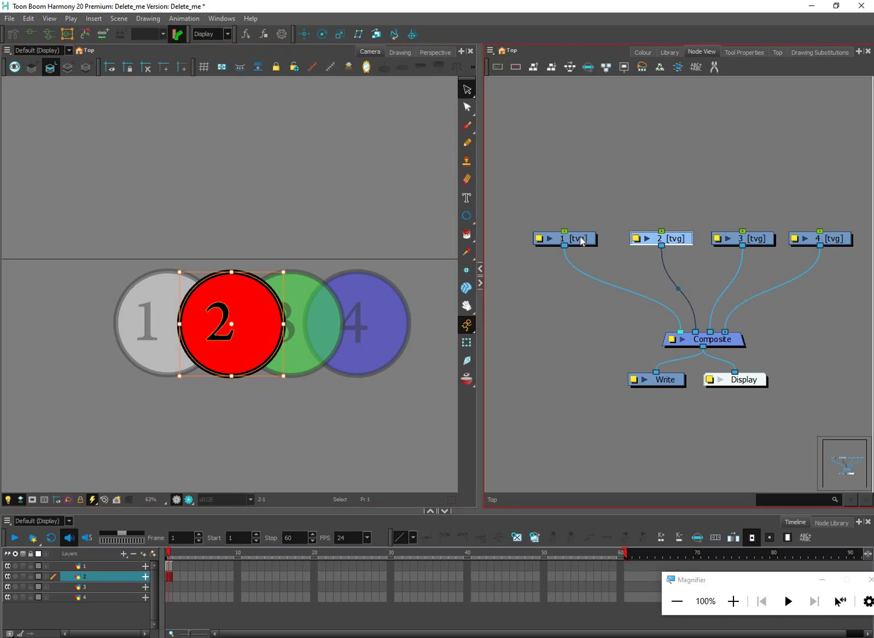
click(582, 242)
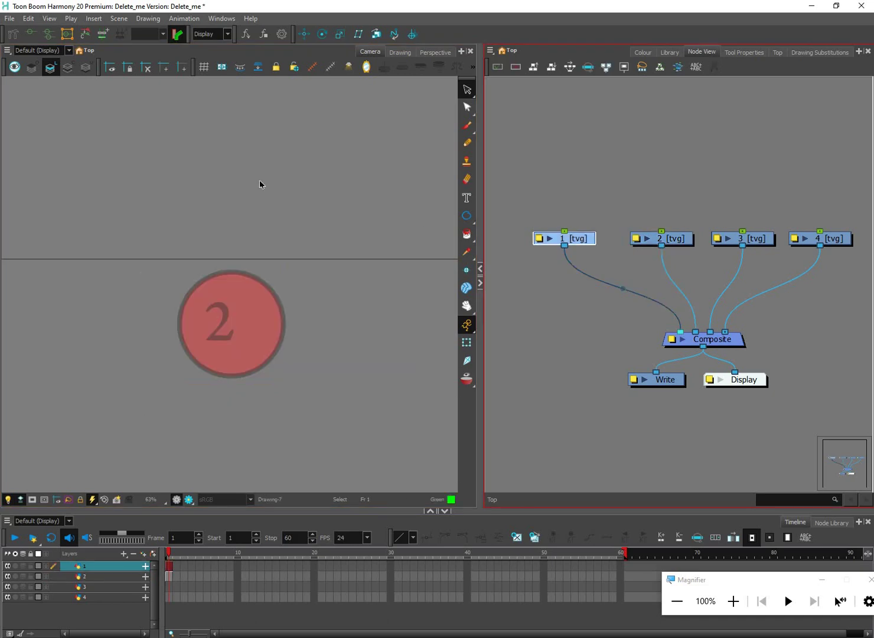
click(70, 68)
drag(186, 198, 385, 424)
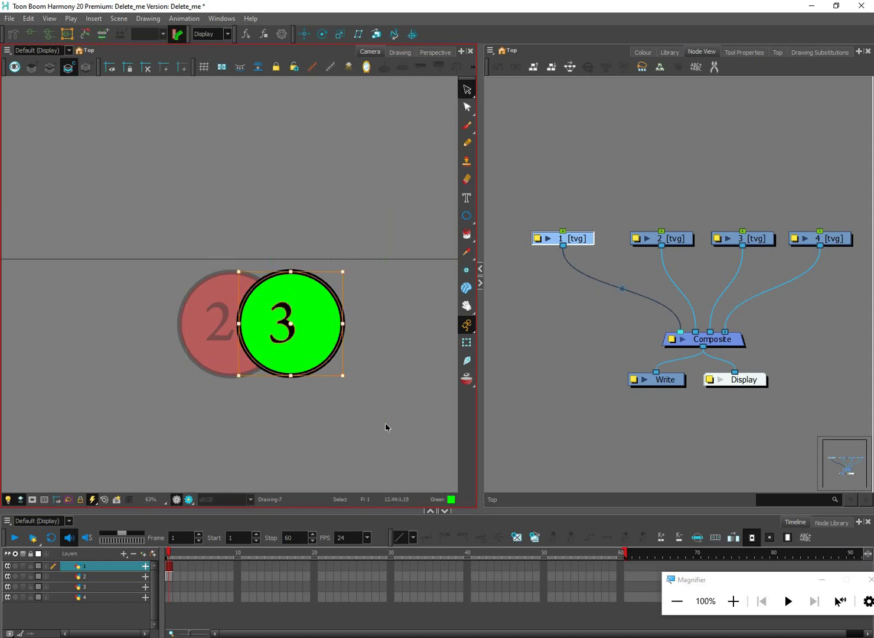
key(Delete)
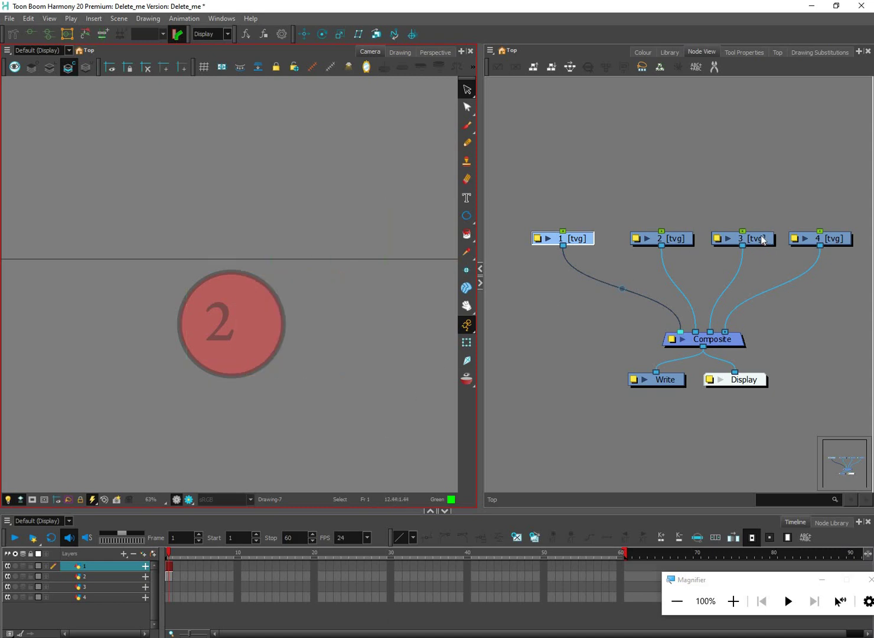
click(743, 239)
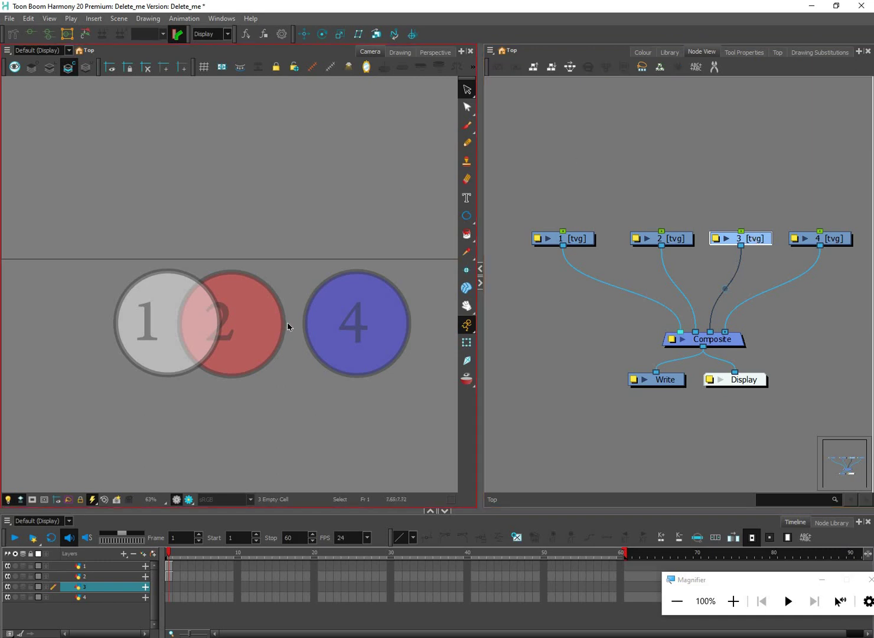
key(ctrl+z)
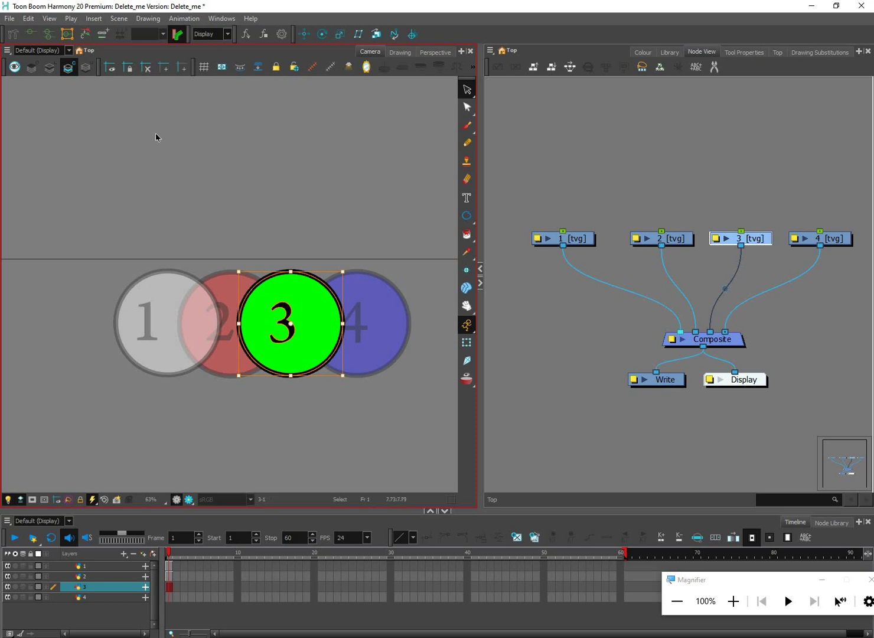
- Cut the blue circle 4 from layer 1's Underlay art and paste it into layer 4's Underlay art
click(584, 241)
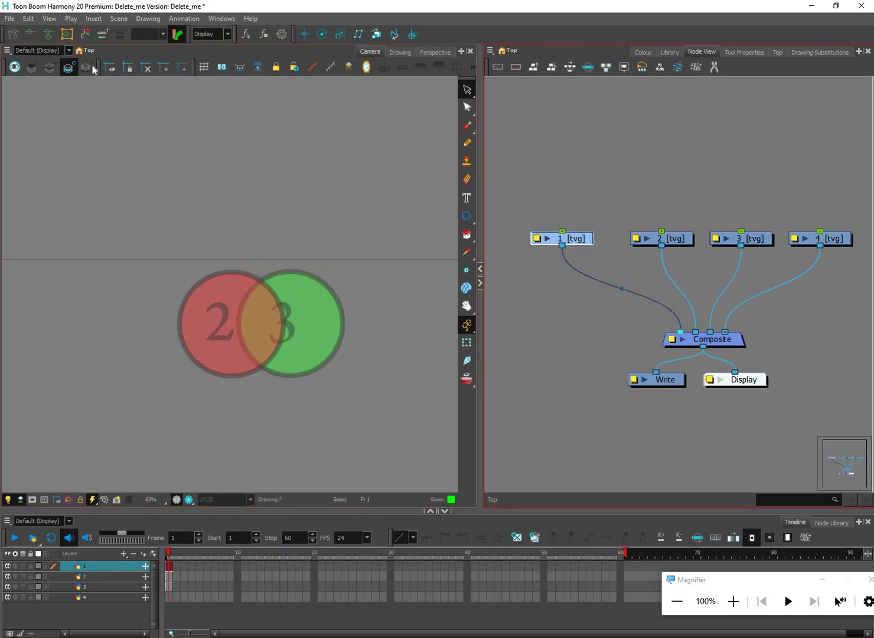
drag(209, 154, 428, 401)
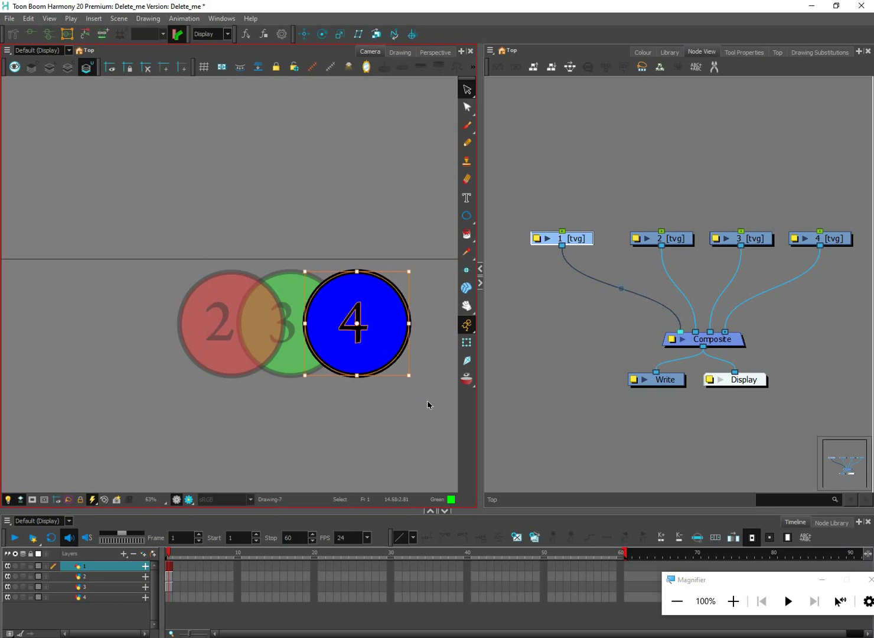
key(Delete)
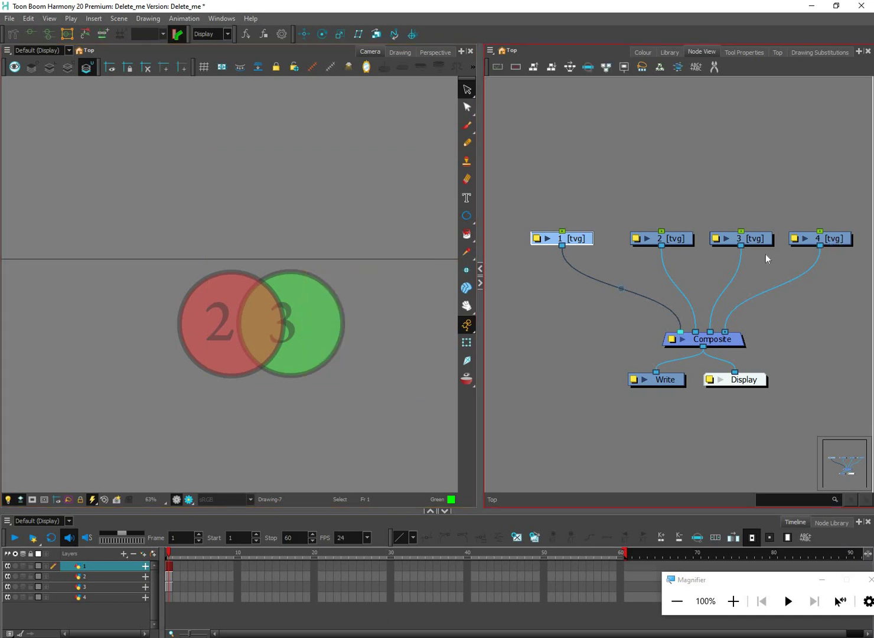
key(ctrl+z)
key(ctrl+z)
click(350, 303)
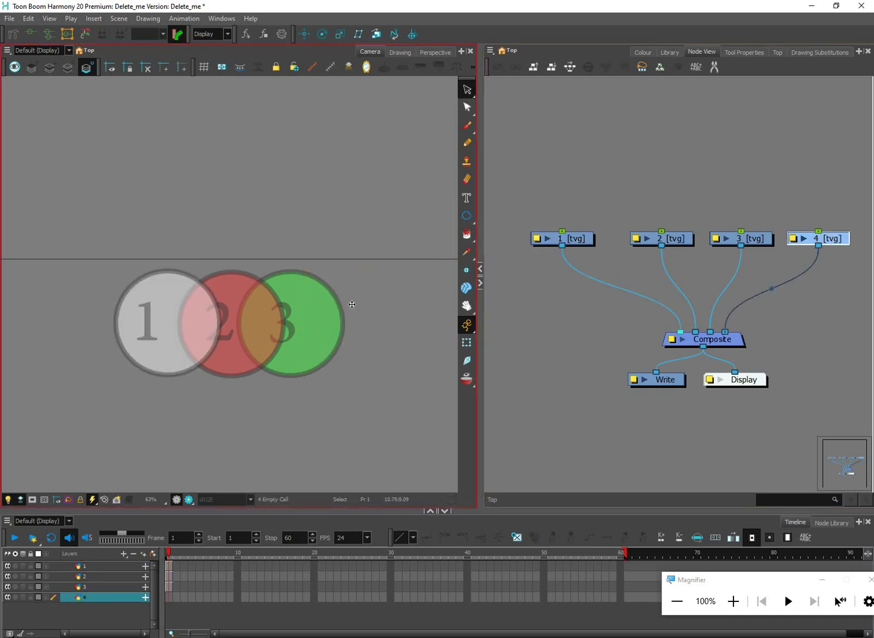
key(ctrl+z)
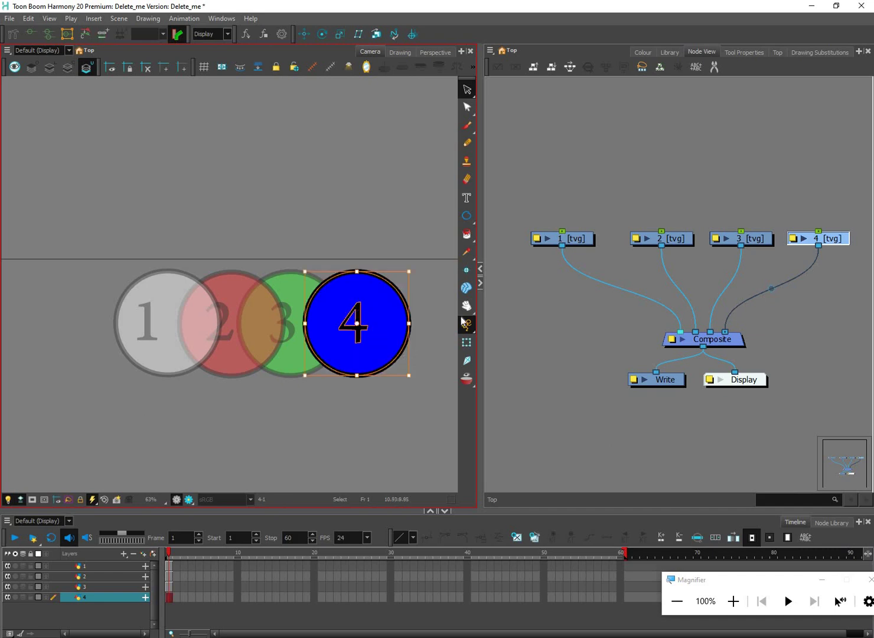
- Preview all art layers together and select the numbered drawing nodes in turn to examine which circle each one holds
click(16, 70)
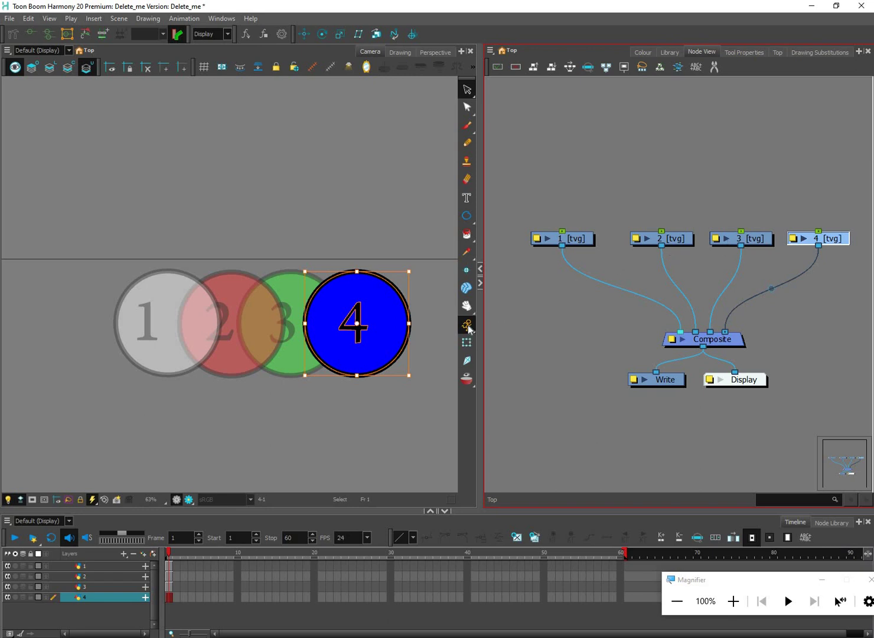
click(583, 242)
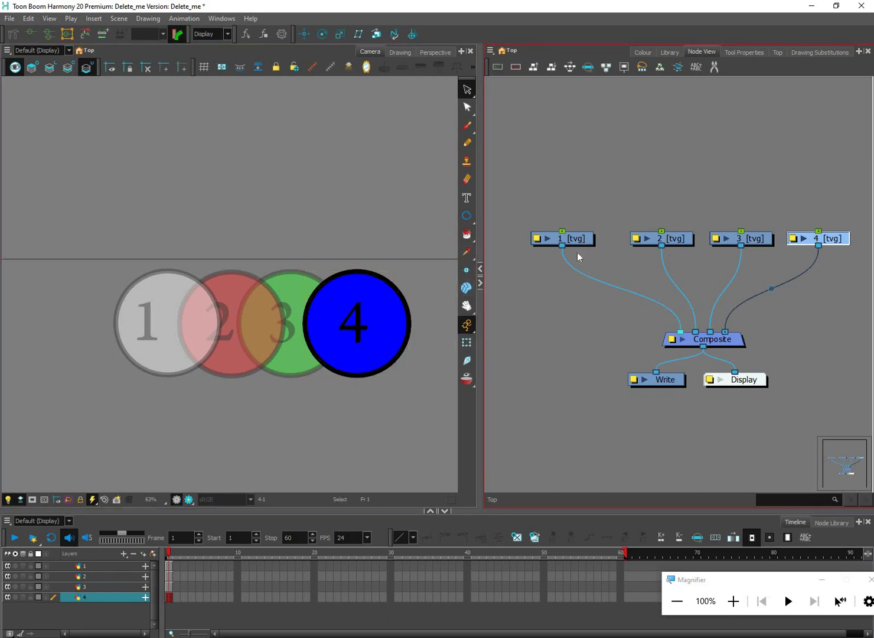
click(677, 241)
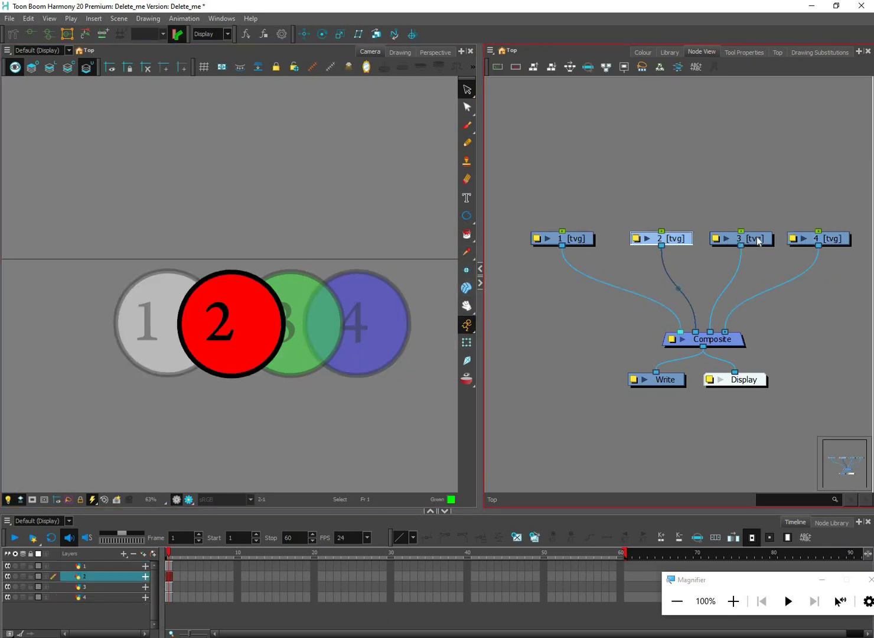
click(756, 245)
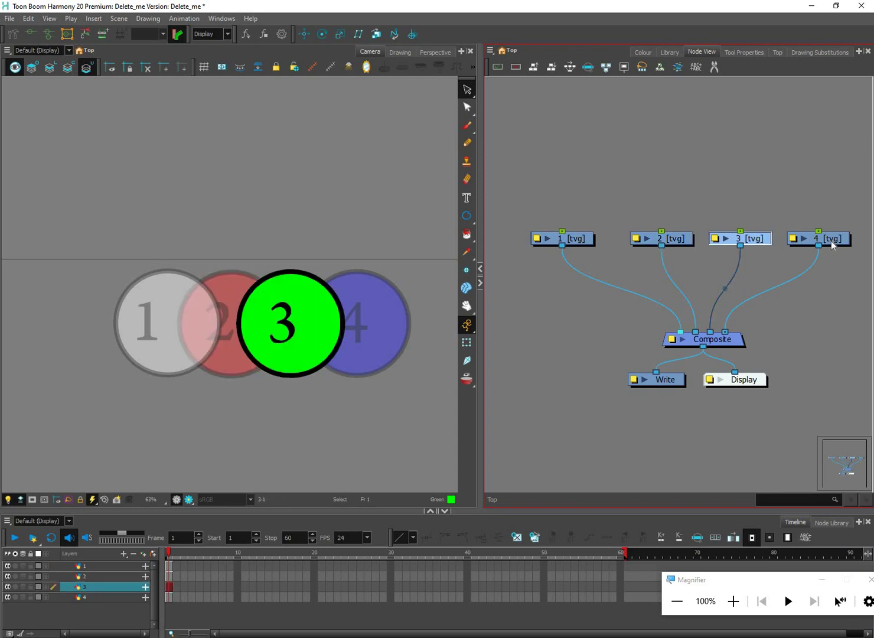
click(830, 241)
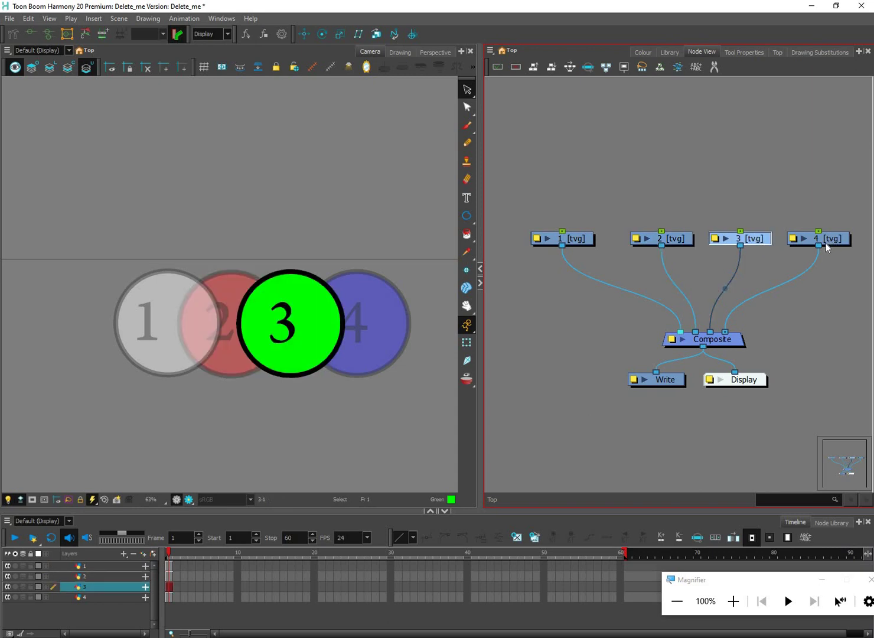
click(758, 239)
click(684, 240)
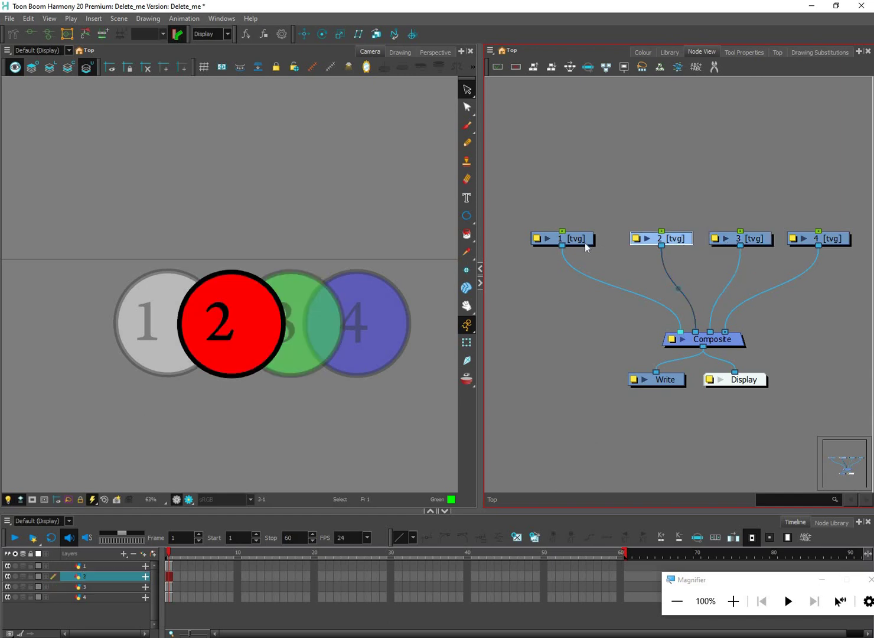
- Select layer 1 and toggle the Light Table off and back on to compare the circles' stacking order
key(question)
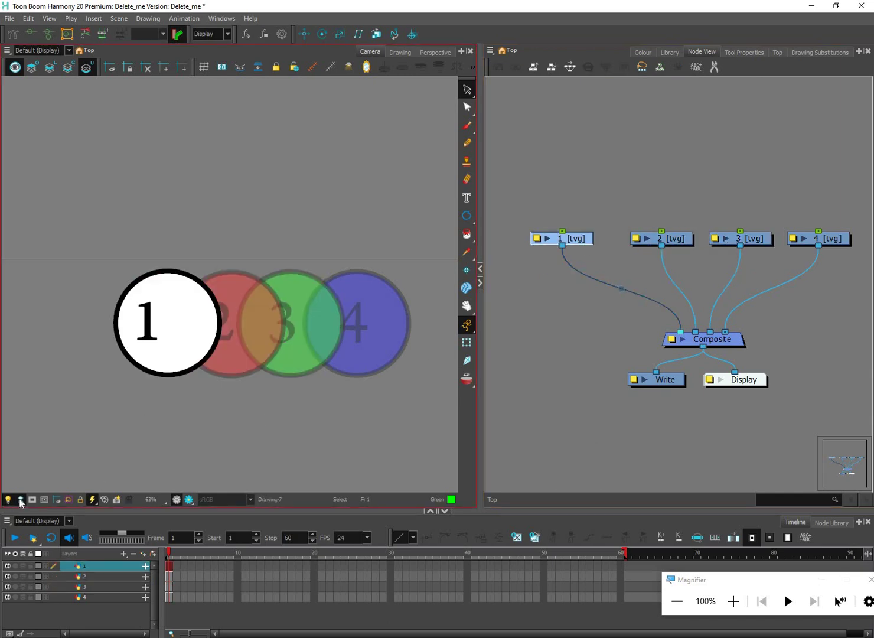
click(7, 499)
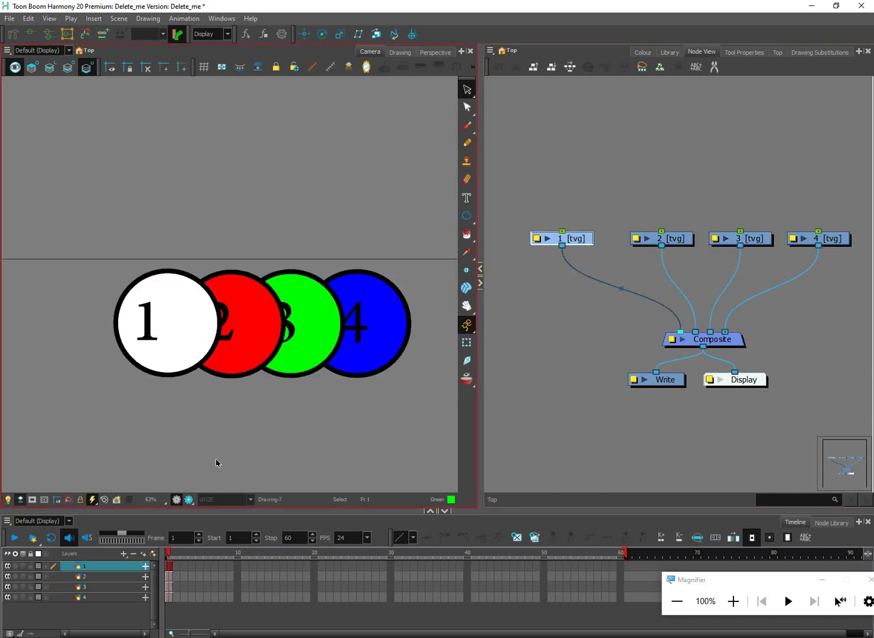
click(20, 499)
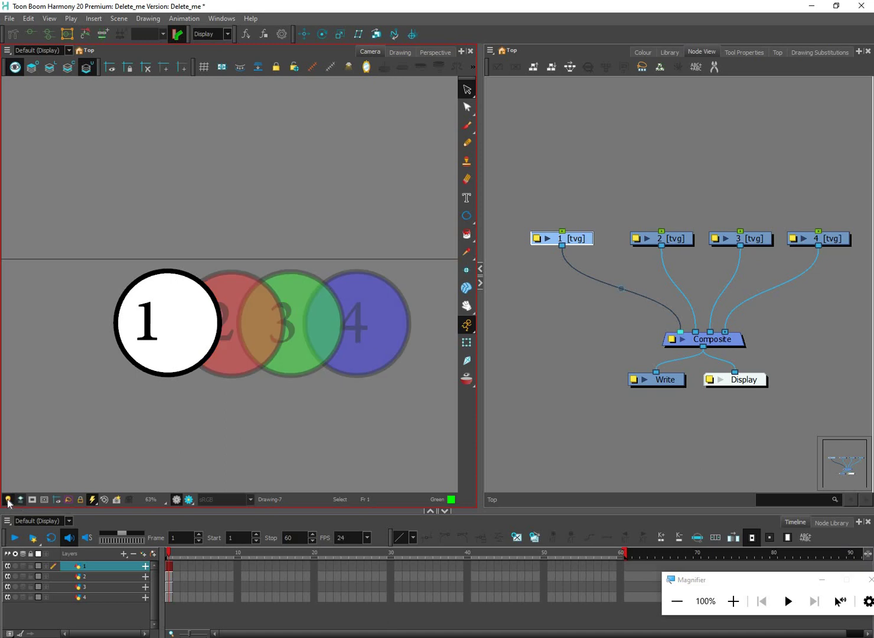
- Turn off the Light Table and frame the four overlapping circles in the Camera view
click(20, 500)
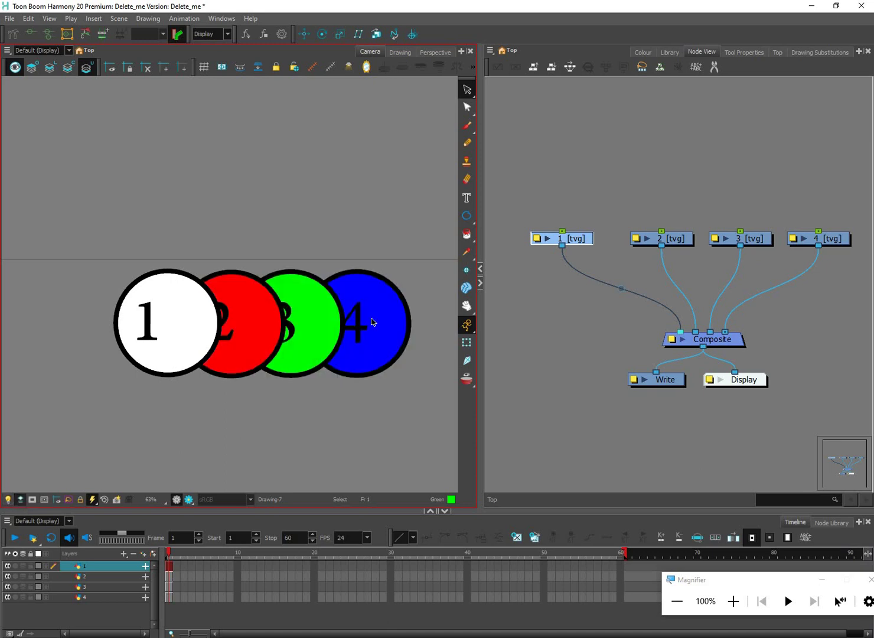
click(364, 368)
scroll(363, 326, down, 3)
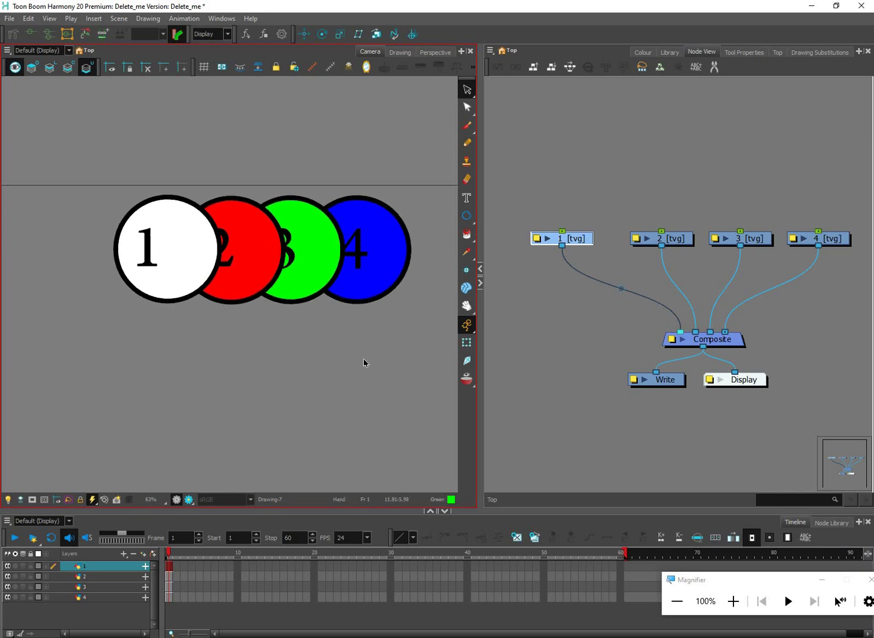
scroll(381, 362, up, 1)
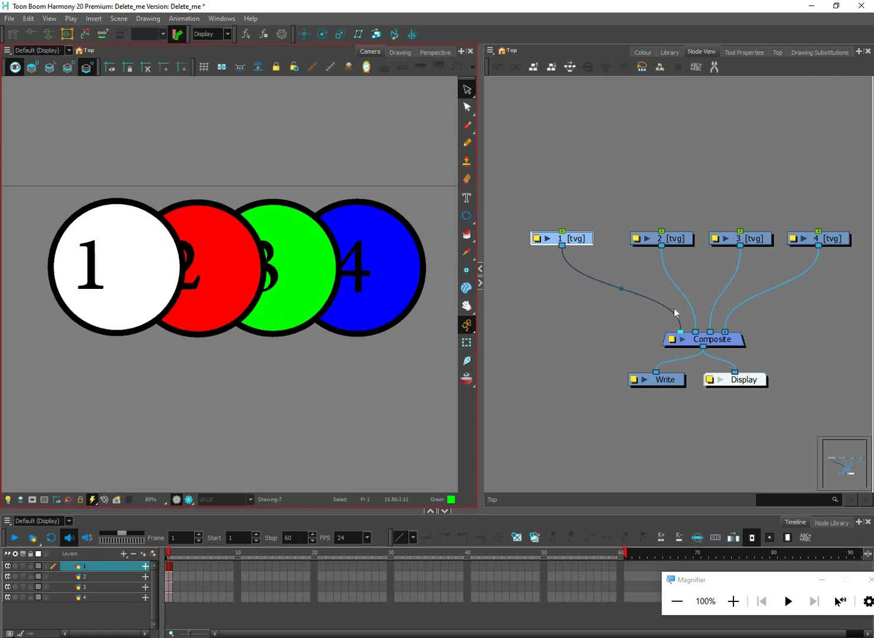
- Repeatedly move the Composite's frontmost input connection to the back, cycling the layers until their order is 1, 2, 3, 4 again
click(680, 322)
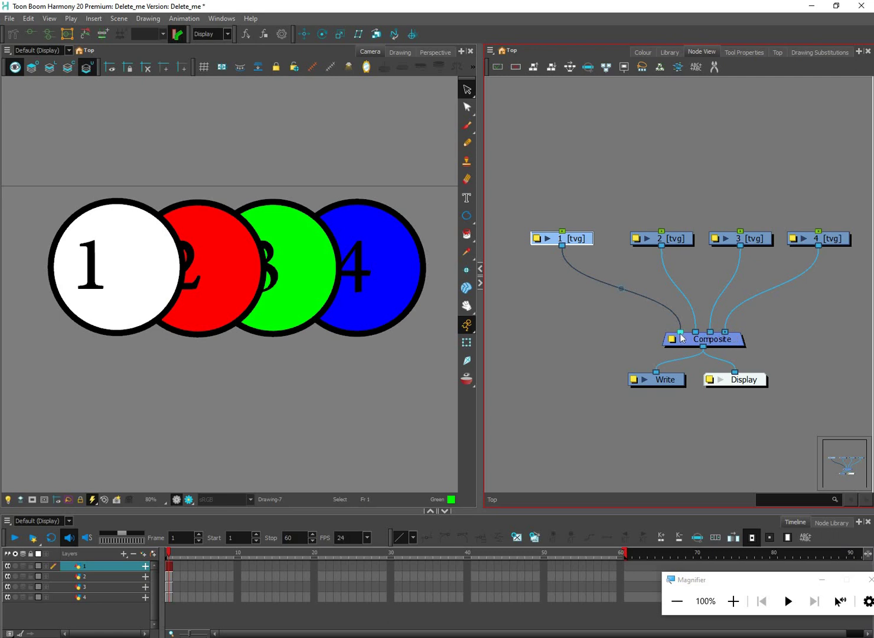
scroll(681, 336, up, 3)
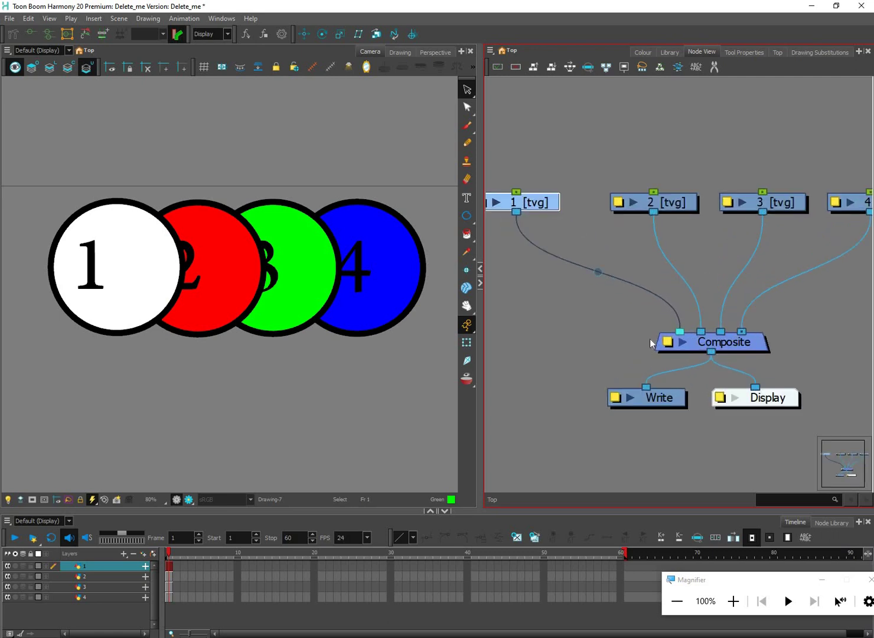
click(648, 339)
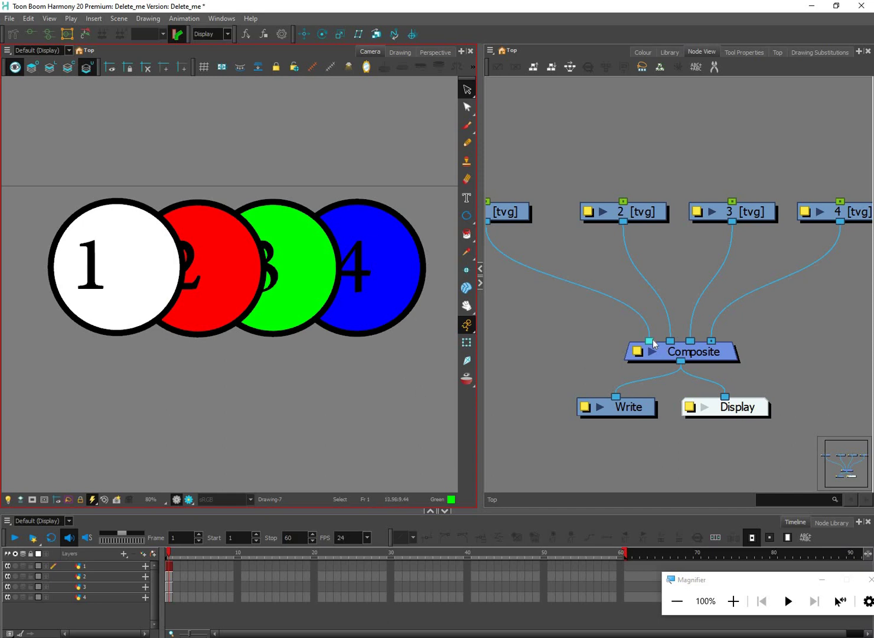
drag(698, 268, 730, 338)
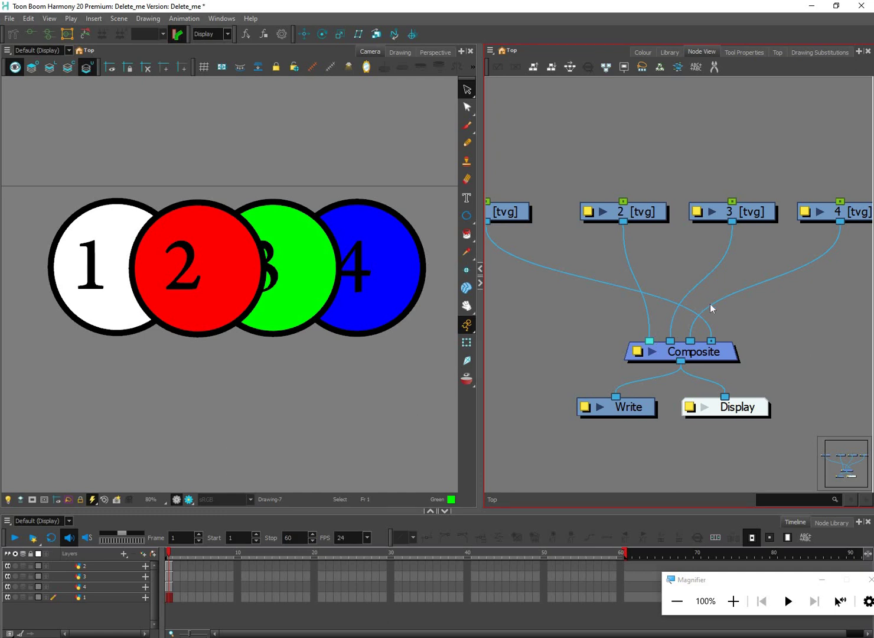
drag(650, 341, 712, 341)
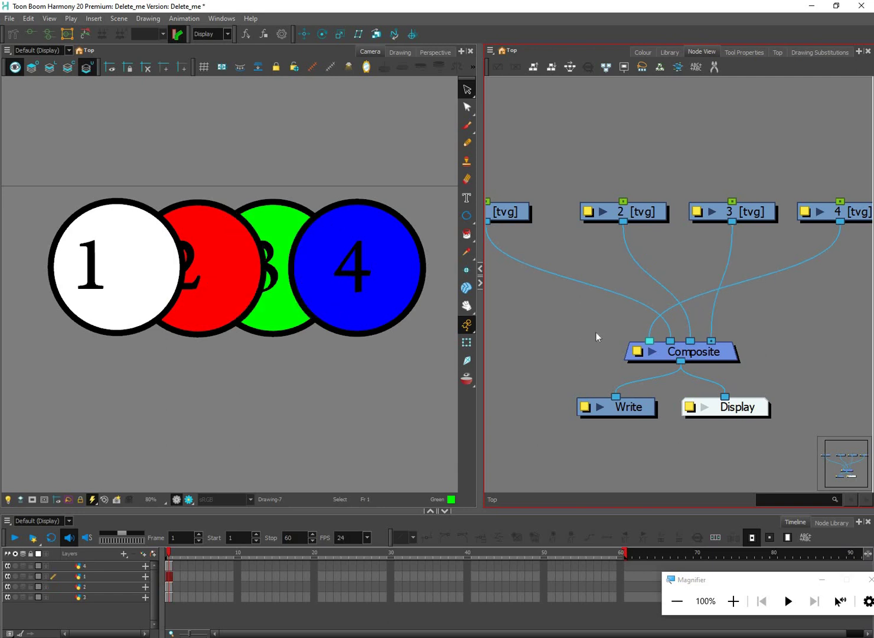
drag(650, 341, 711, 341)
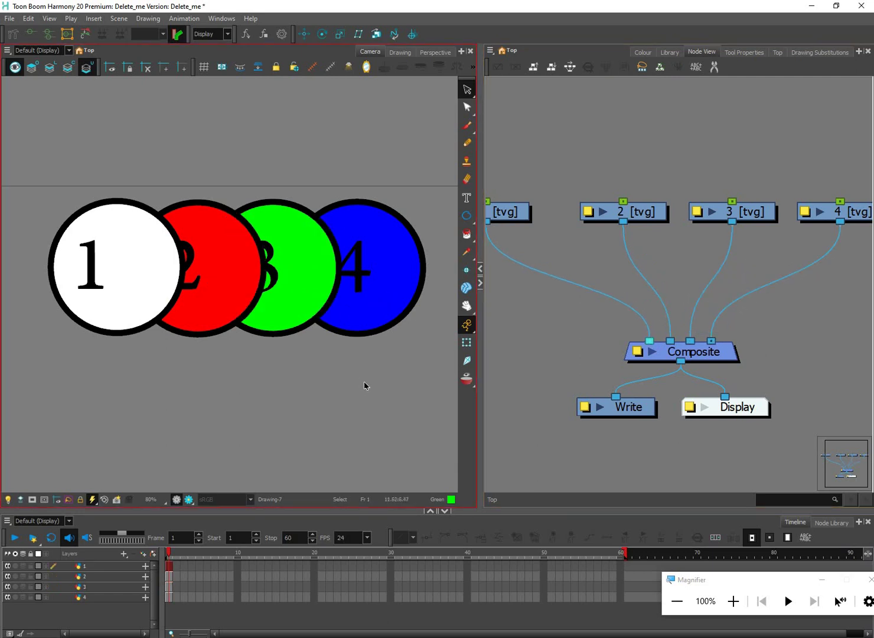
- Move layer 1's connection farther back among the Composite's inputs and undo the reordering
click(664, 347)
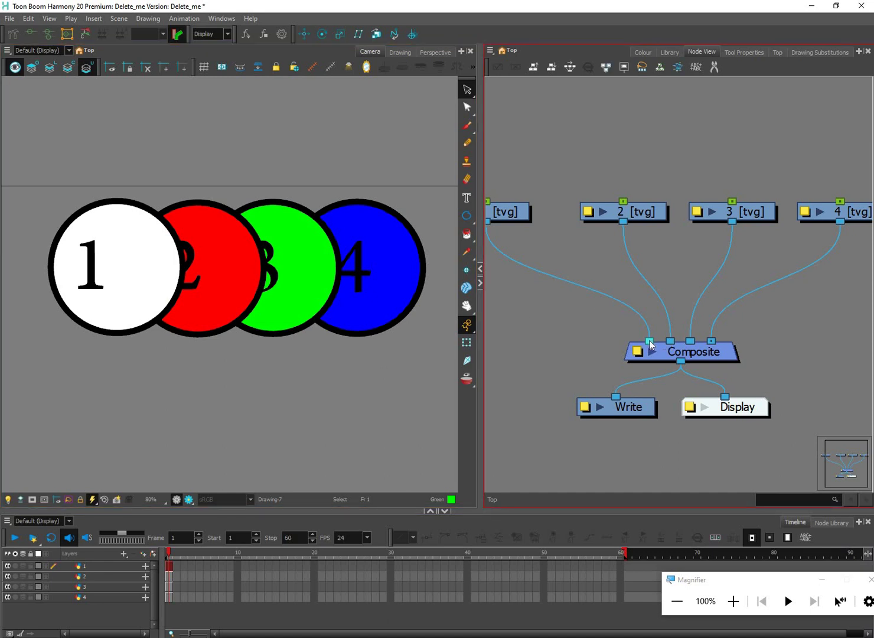
drag(649, 341, 698, 340)
key(ctrl+z)
key(ctrl+z)
scroll(617, 354, down, 5)
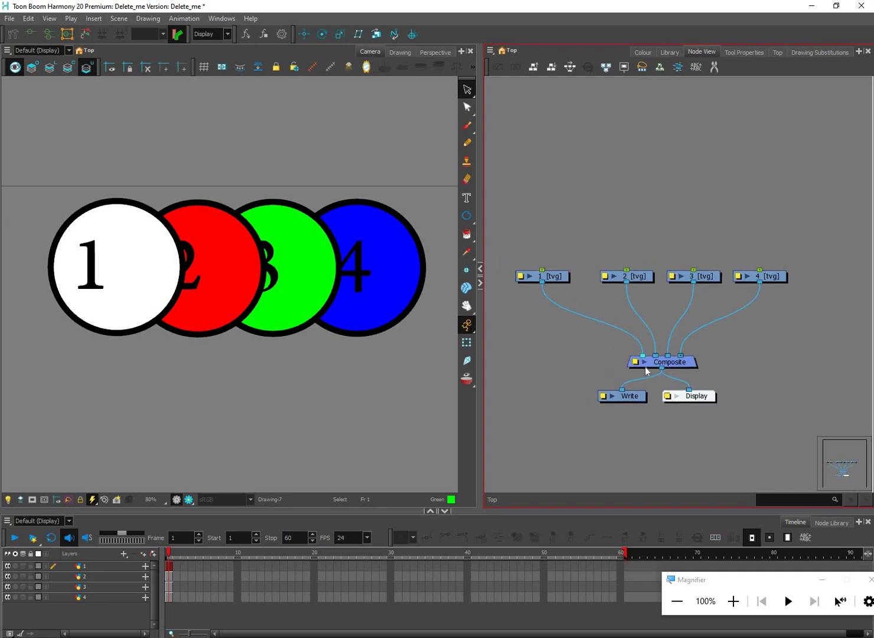
- Select the layer 3 node, try shifting layer 1's connection at the Composite, and undo the change
drag(372, 363, 381, 394)
scroll(381, 392, up, 1)
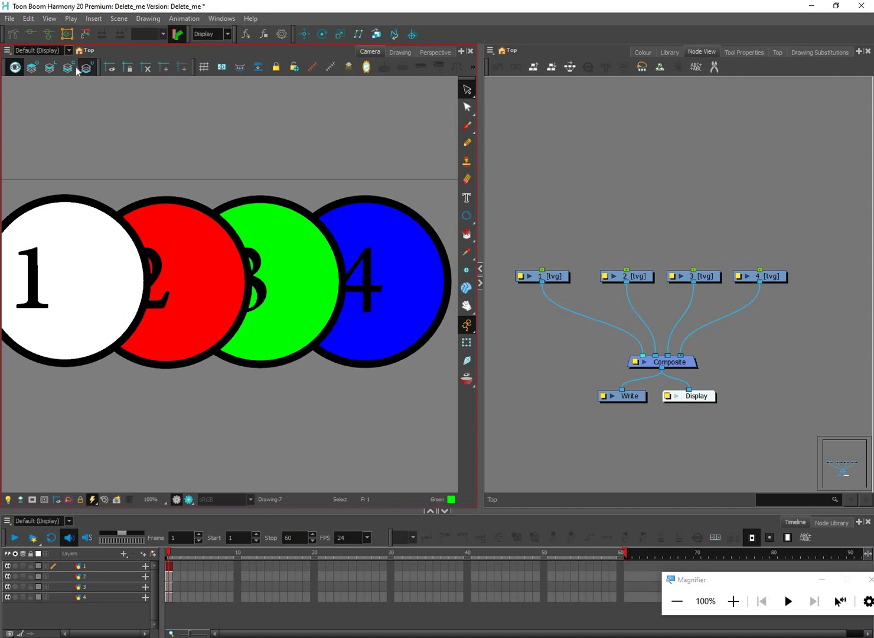
click(647, 279)
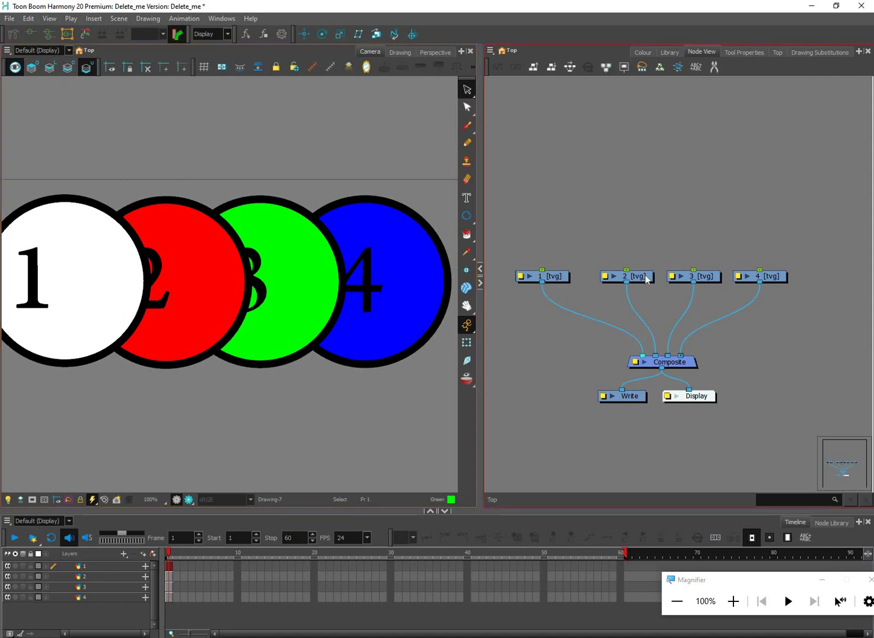
click(709, 278)
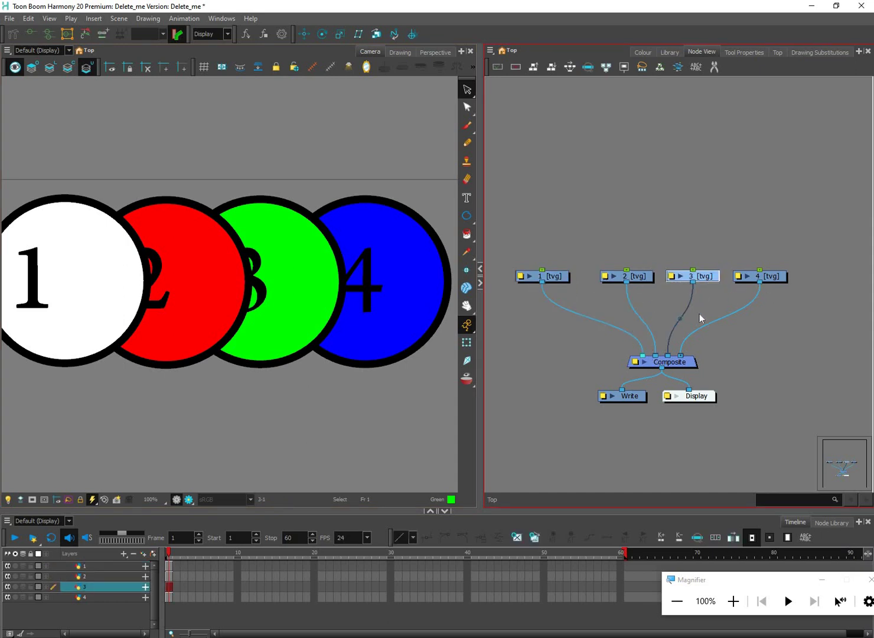
drag(642, 355, 648, 355)
key(ctrl+z)
click(368, 400)
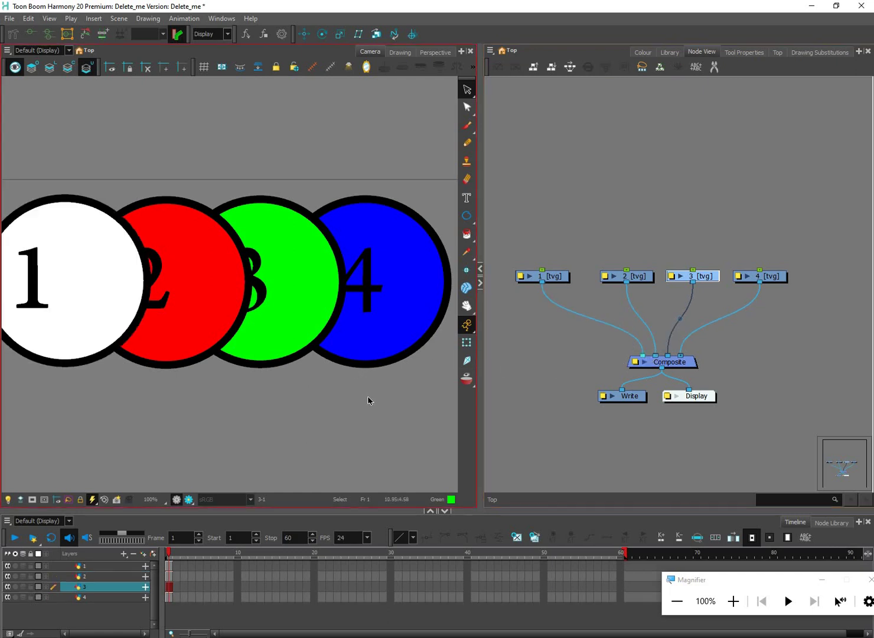
scroll(370, 403, down, 2)
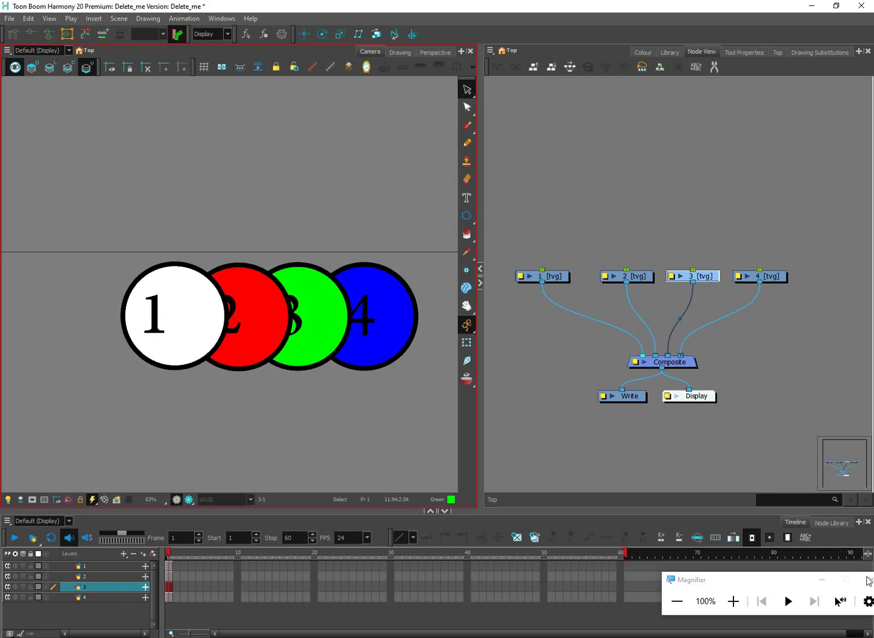
- Close the Magnifier and return to the Camera view
click(866, 577)
key(super+Escape)
click(387, 414)
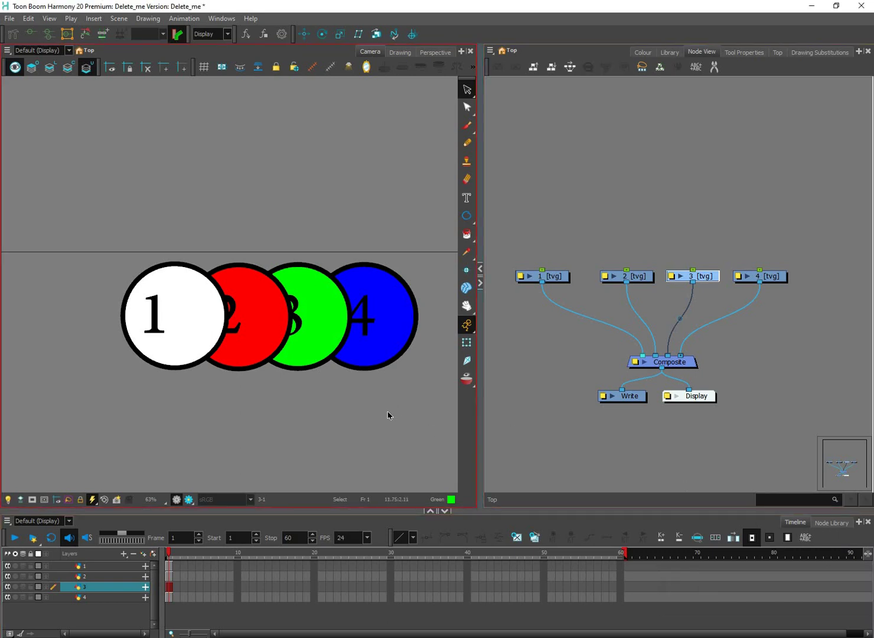